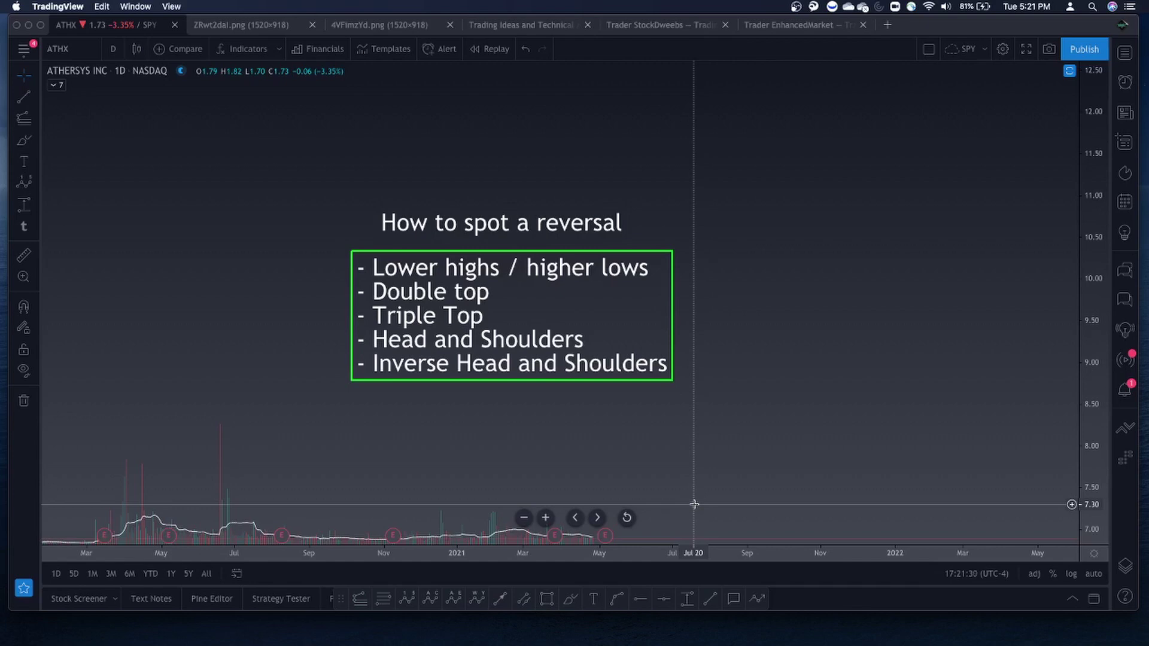
- Move the red zigzag path earlier on the time axis so that it starts around July 2022
scroll(694, 504, right, 15)
scroll(694, 505, up, 3)
scroll(775, 467, down, 3)
scroll(775, 466, down, 3)
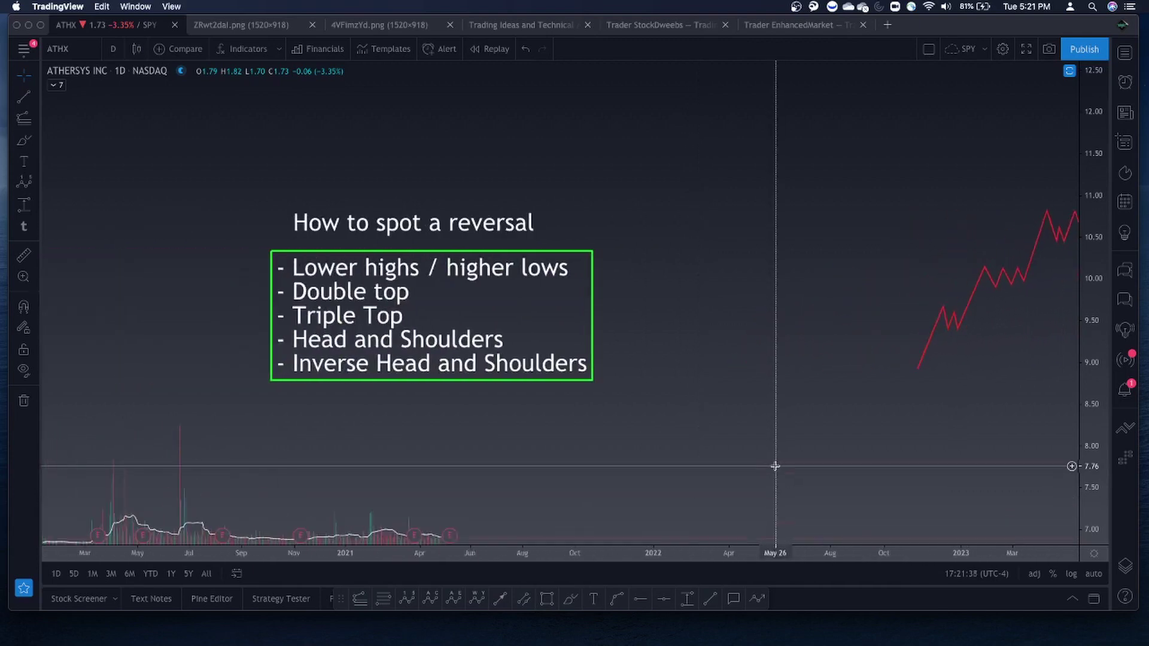
scroll(775, 466, right, 3)
drag(810, 297, 703, 306)
scroll(703, 306, up, 3)
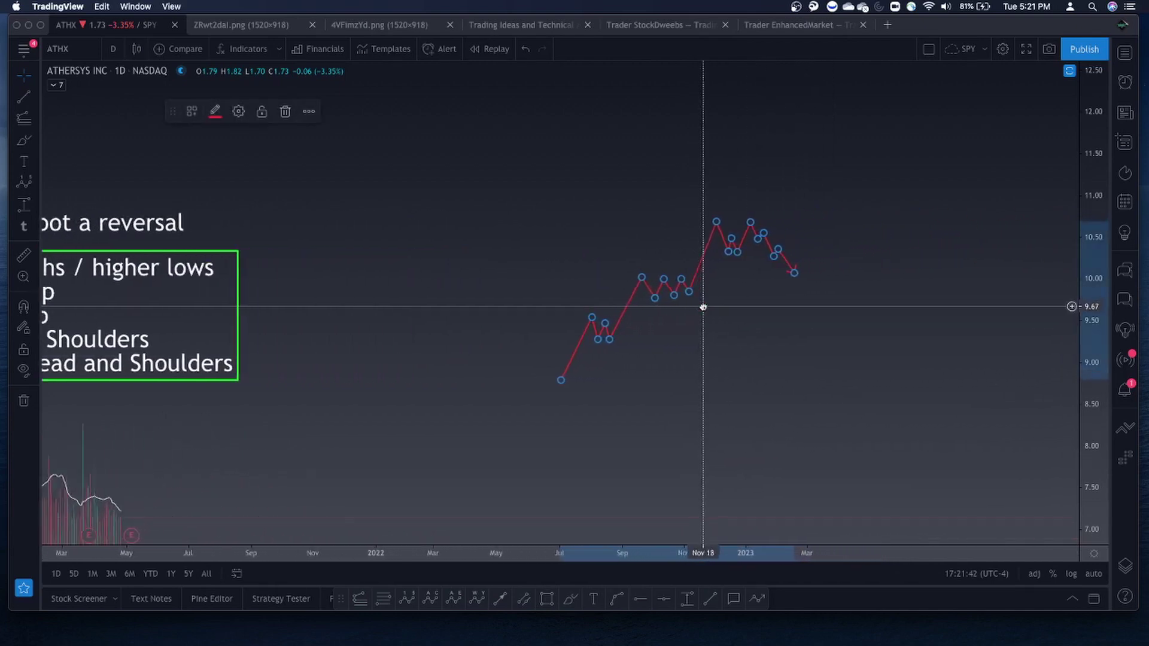
click(757, 363)
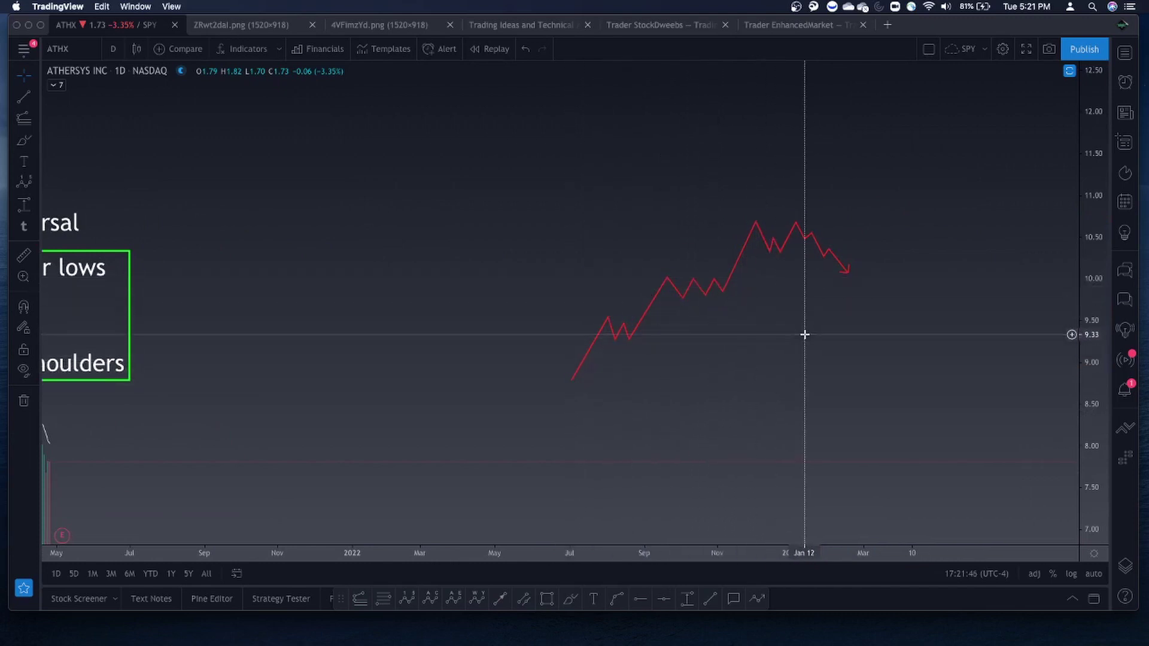
- Draw trend lines under the lows at about 9.26 and down across the highs from about 9.55 of the path's first consolidation
scroll(802, 333, up, 1)
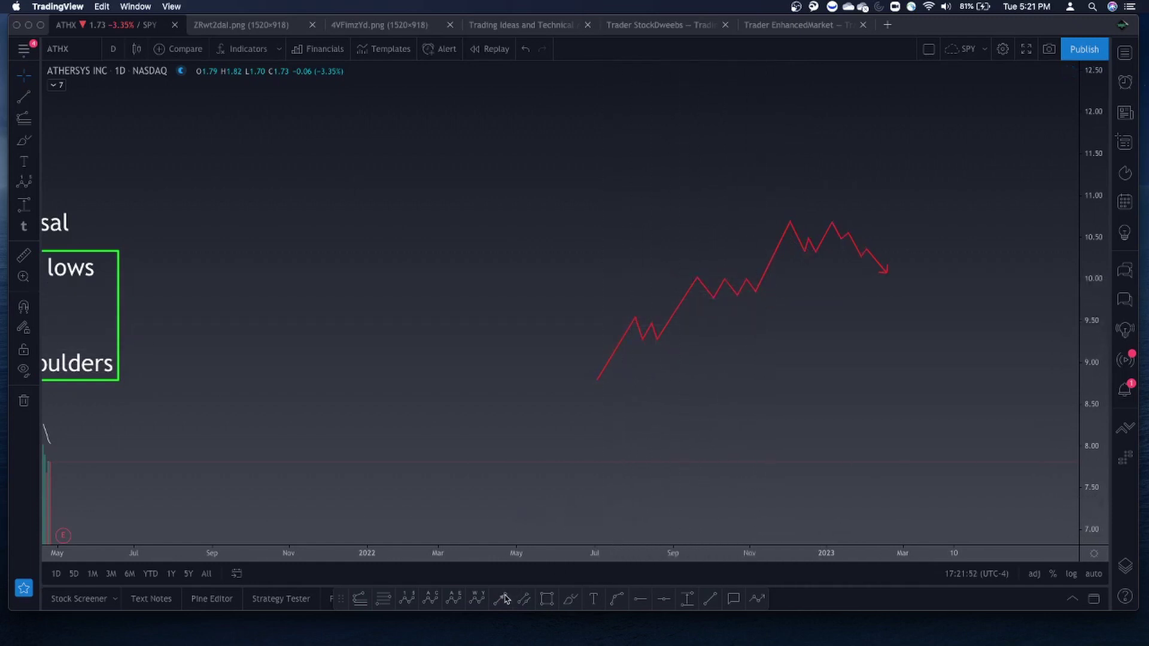
click(664, 598)
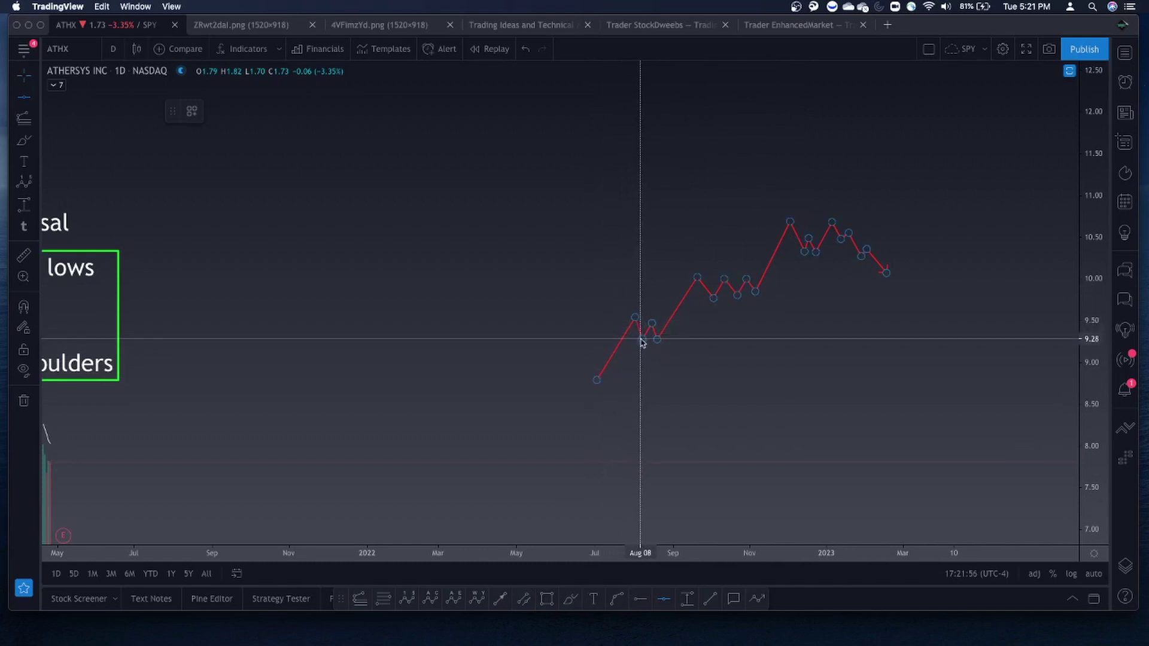
click(710, 598)
click(639, 340)
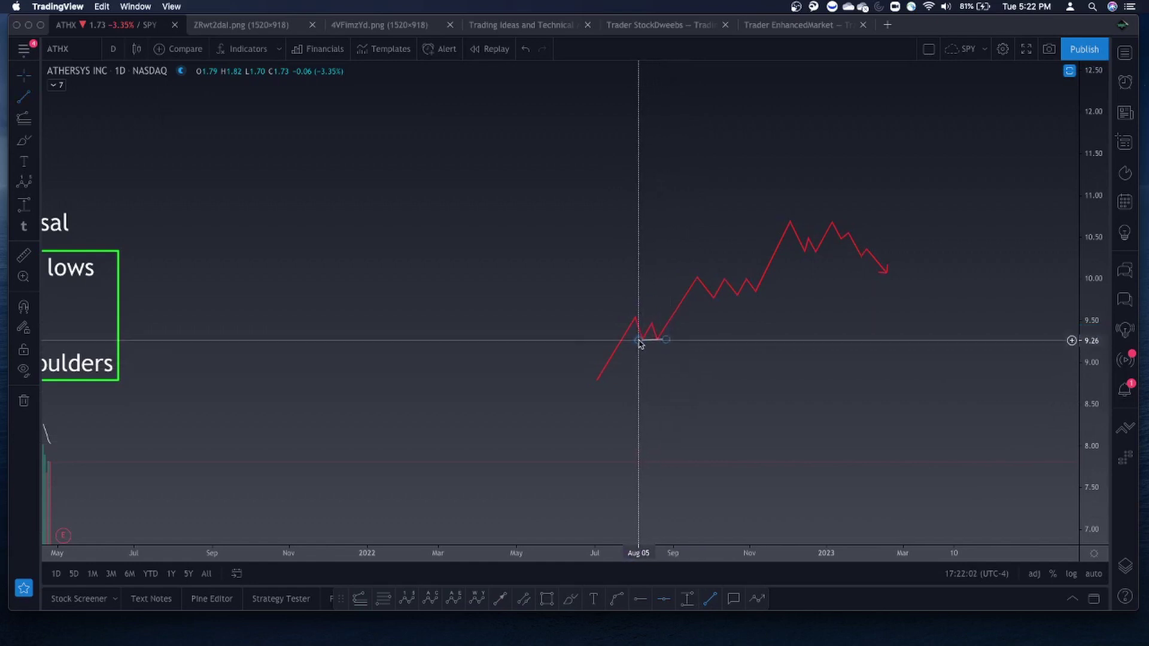
click(658, 340)
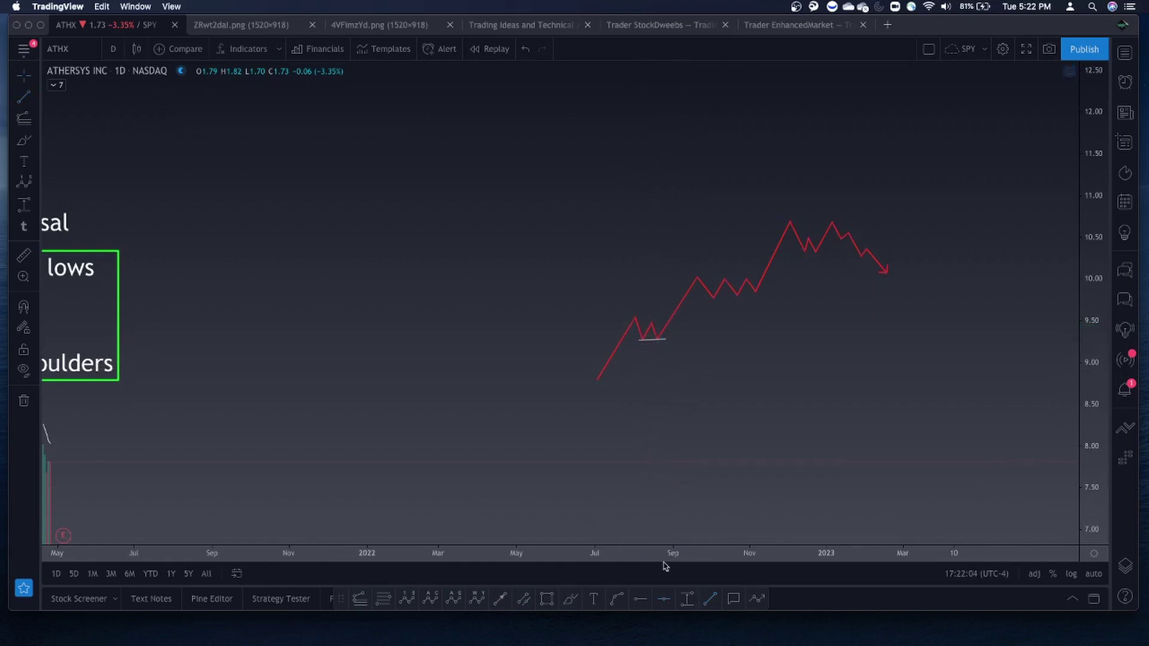
click(635, 318)
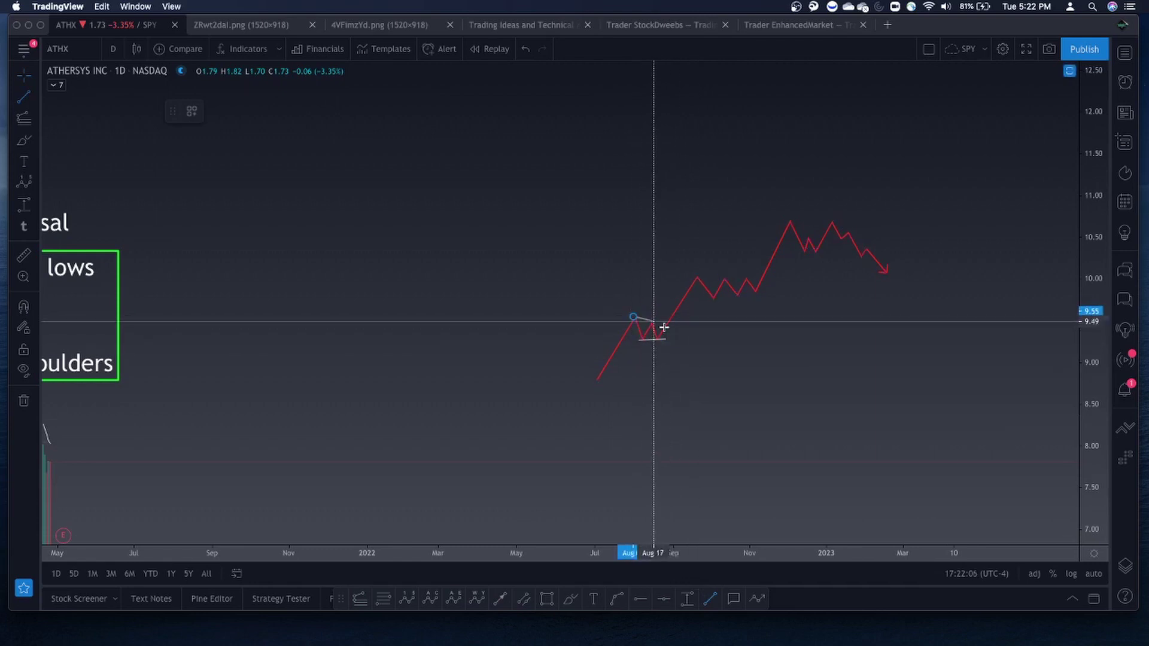
click(672, 328)
- Bracket the path's second consolidation with a falling trend line from about 10.04 and a rising one from about 9.74 to 9.84
scroll(688, 379, up, 1)
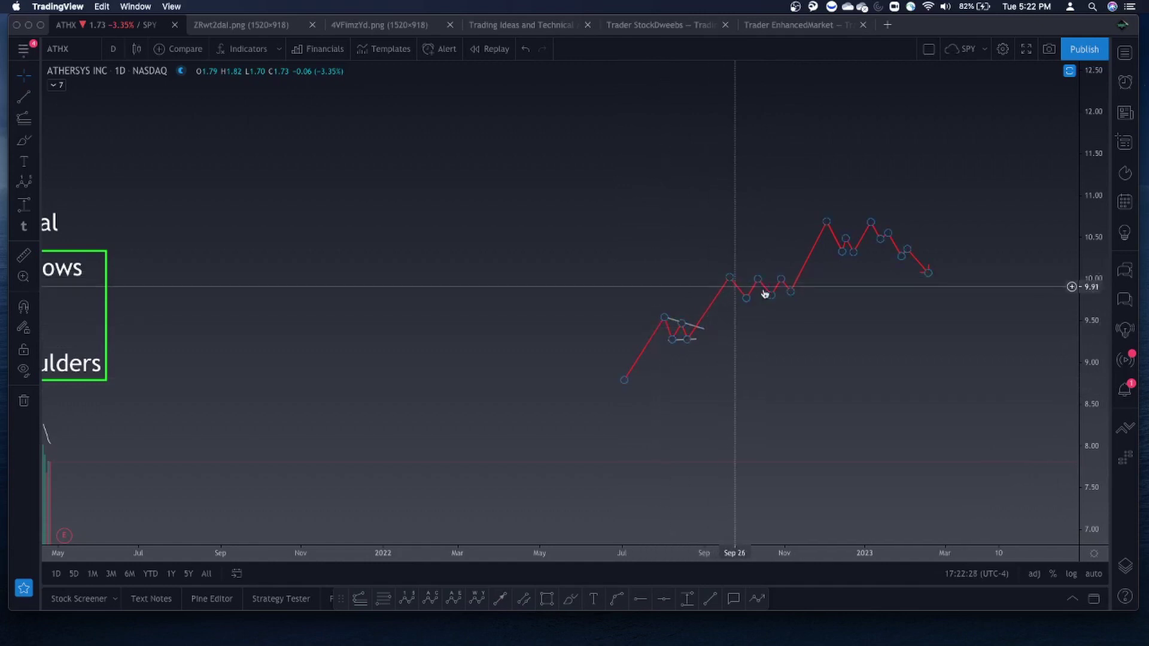
scroll(820, 224, up, 2)
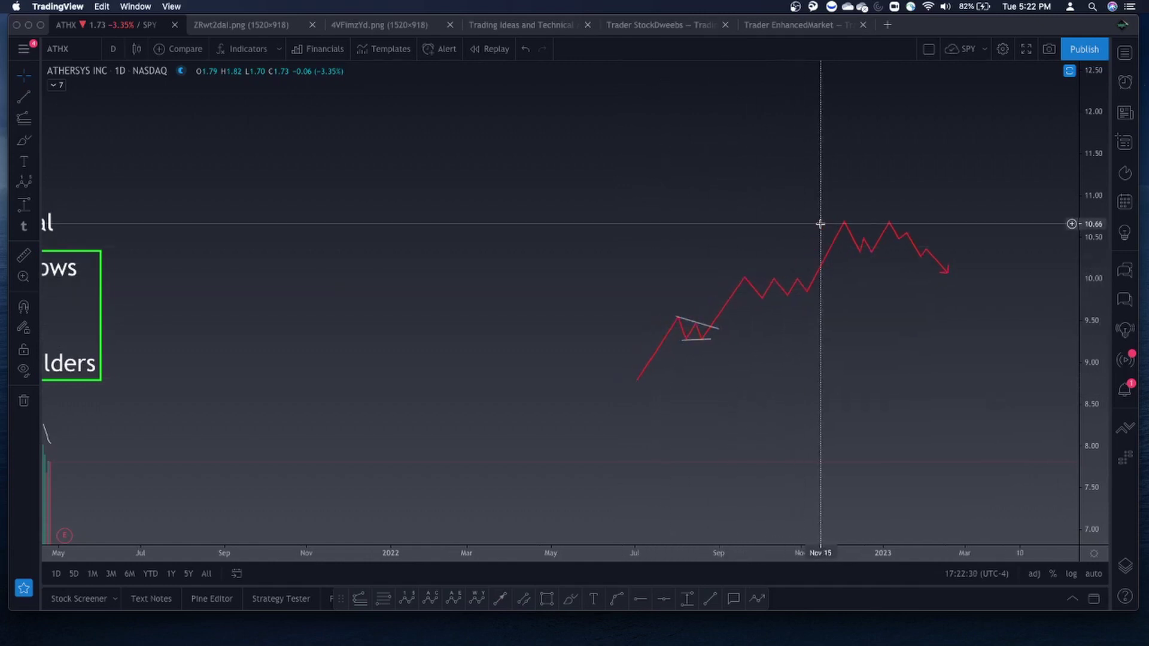
click(716, 594)
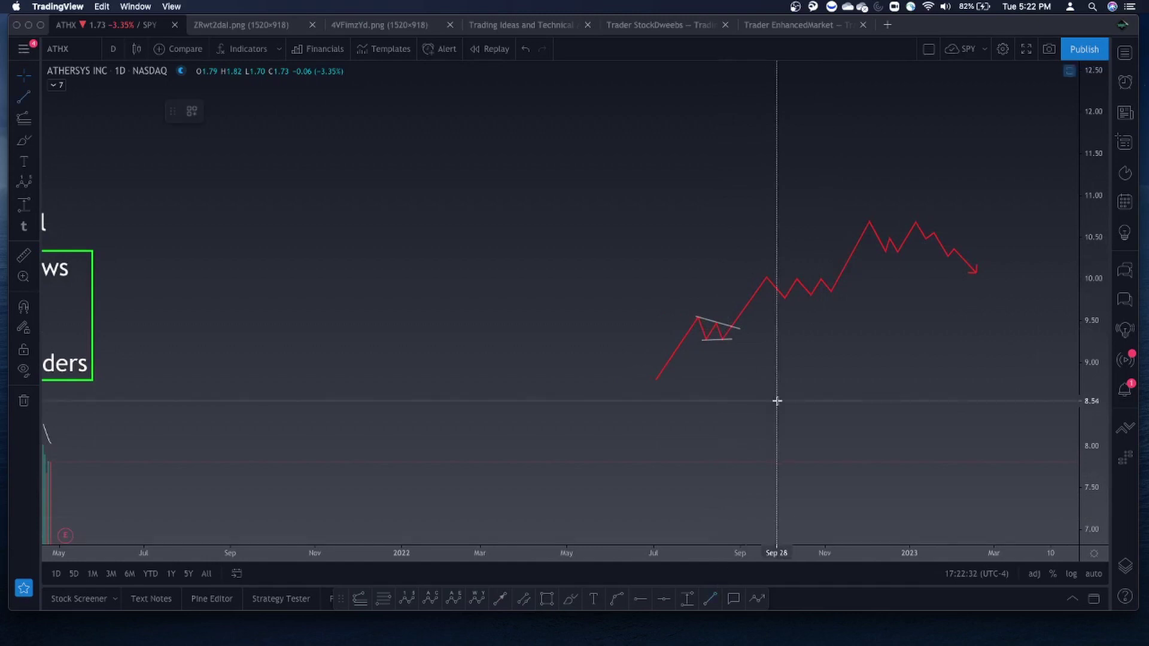
click(762, 275)
click(843, 280)
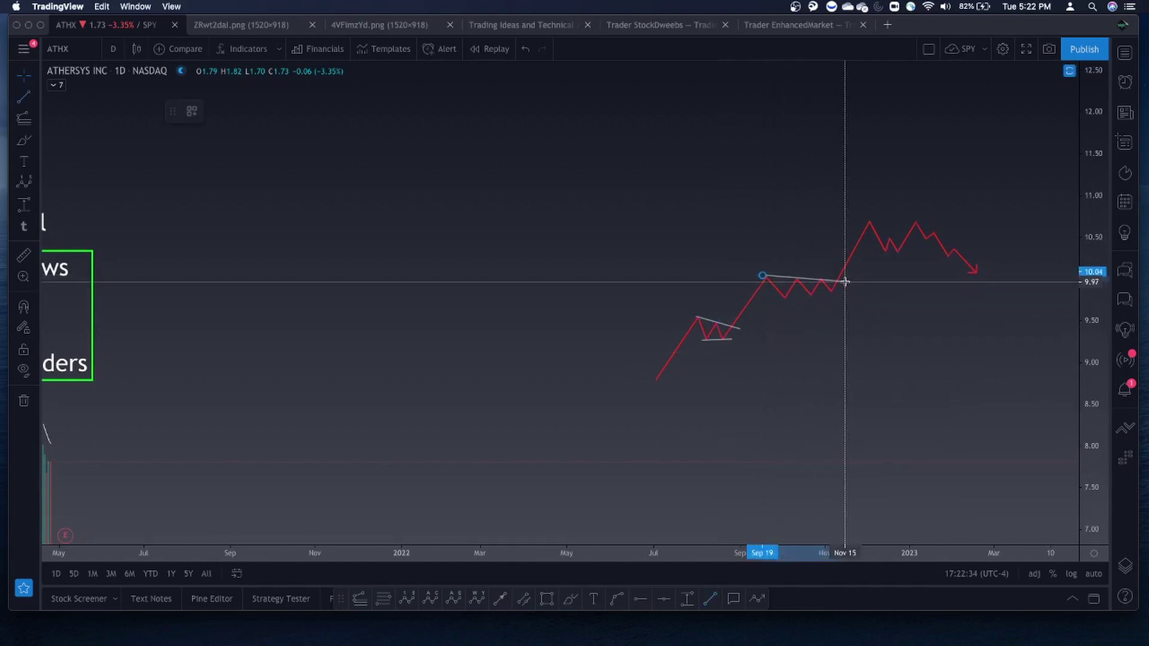
click(710, 599)
click(751, 301)
click(840, 292)
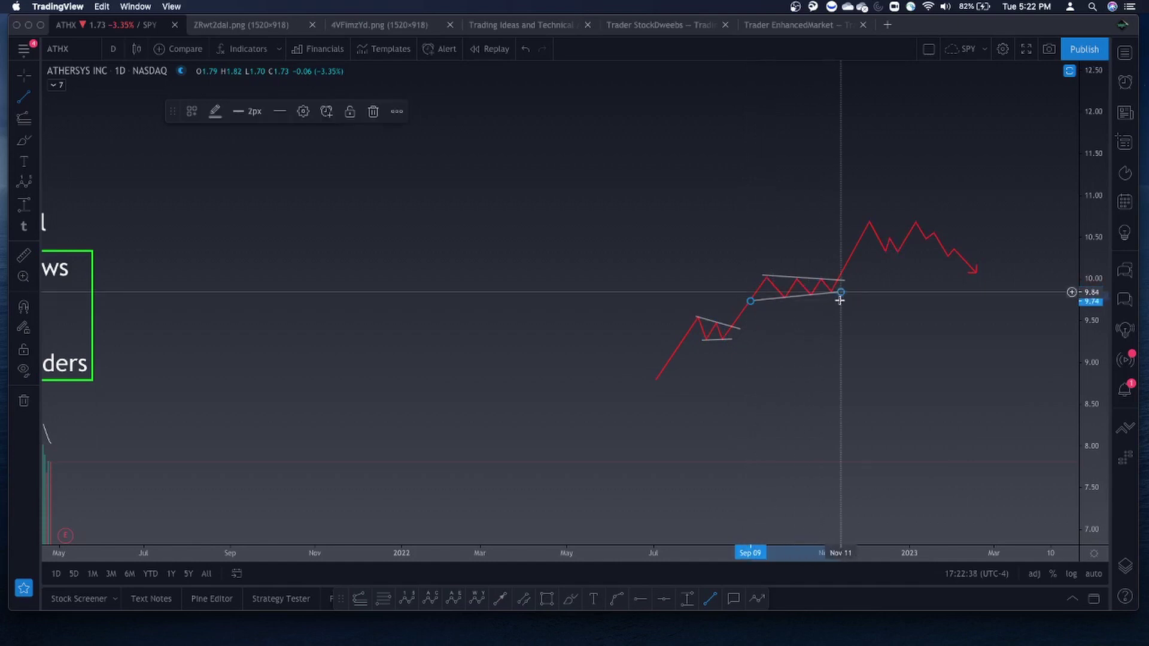
click(837, 295)
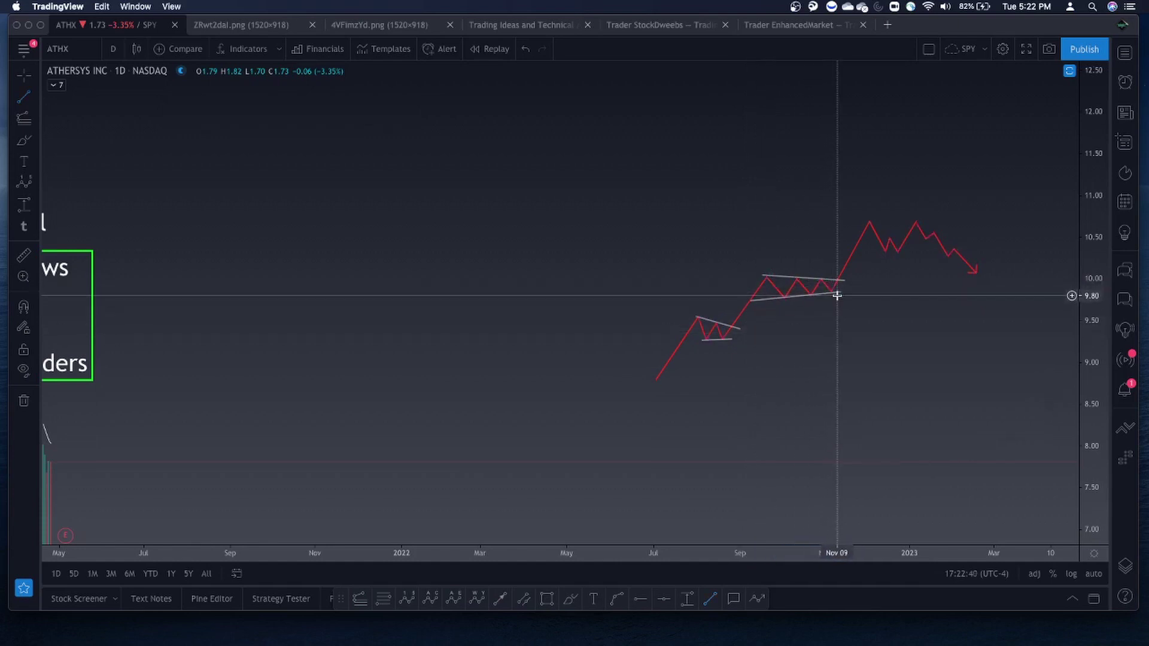
- Draw a short trend line across the last highs of the second consolidation at about 10.01, starting at Oct 27
scroll(837, 296, left, 3)
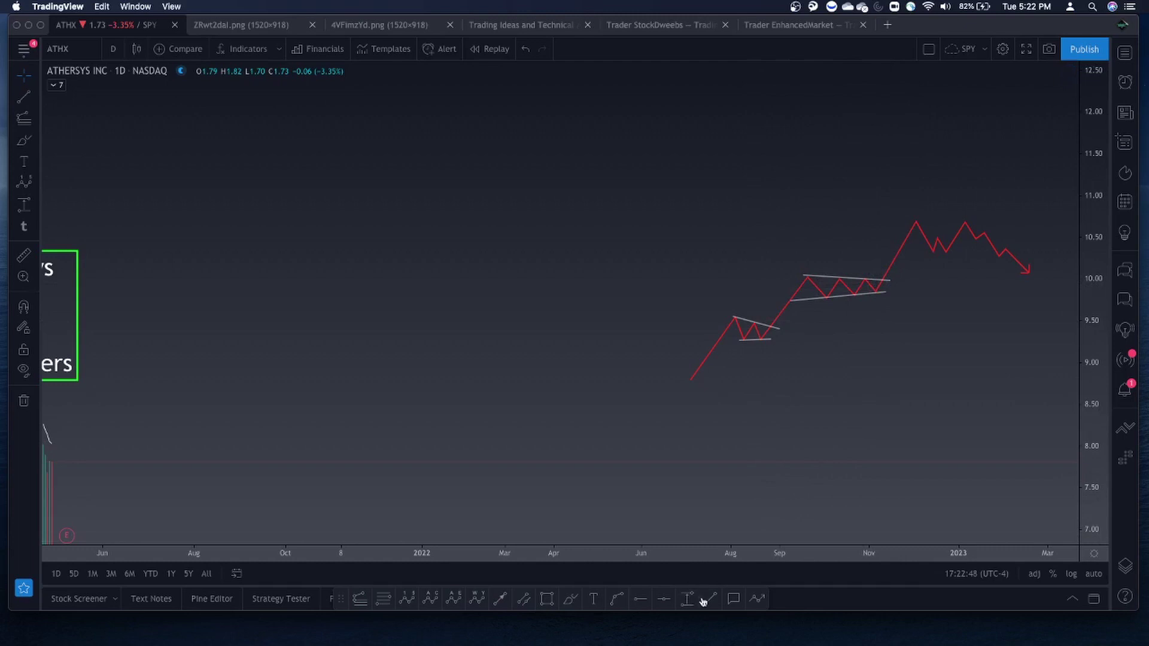
click(864, 281)
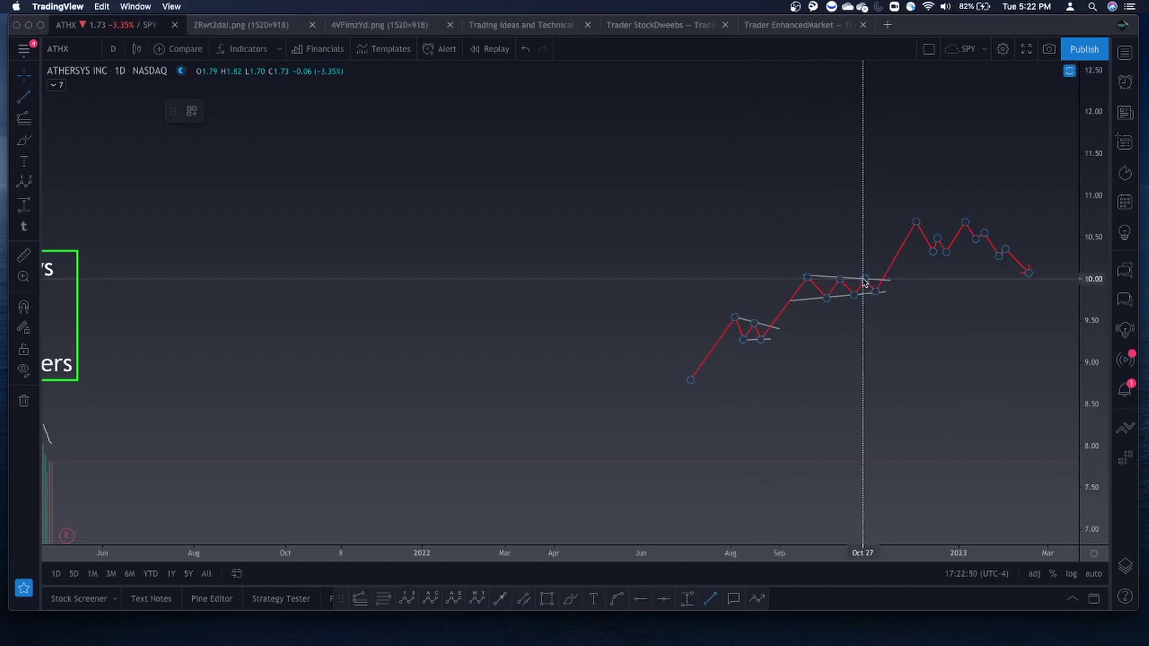
click(899, 277)
click(899, 308)
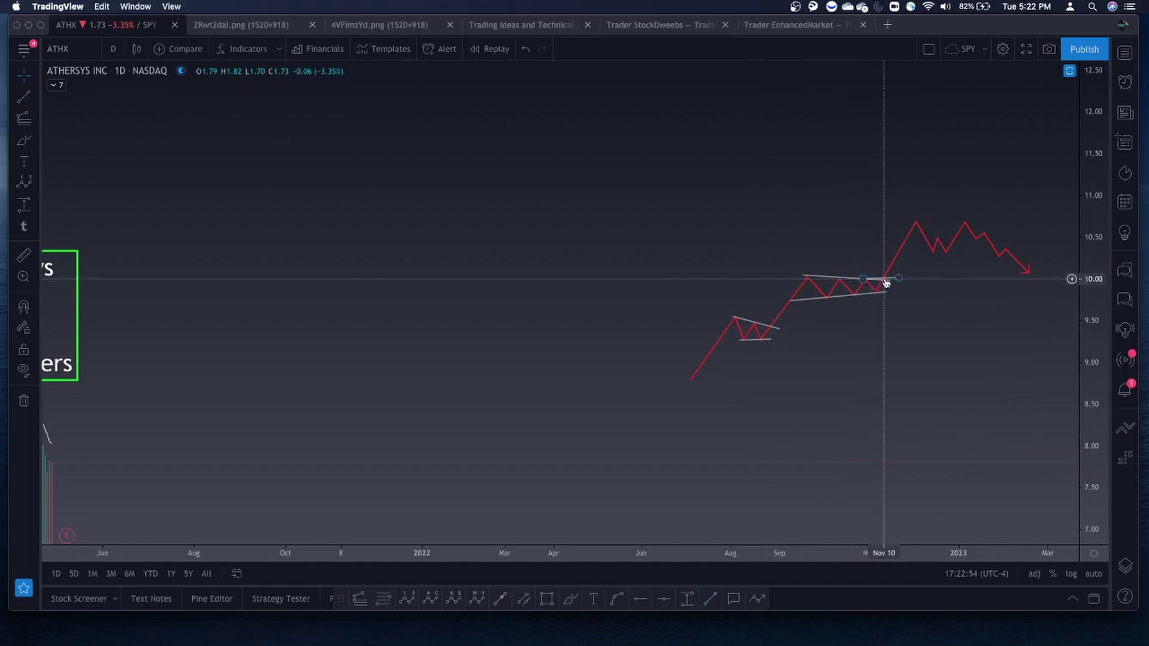
- Place a horizontal line at 9.84 under the second consolidation, and delete it along with the short trend line across the last highs
click(663, 599)
click(895, 291)
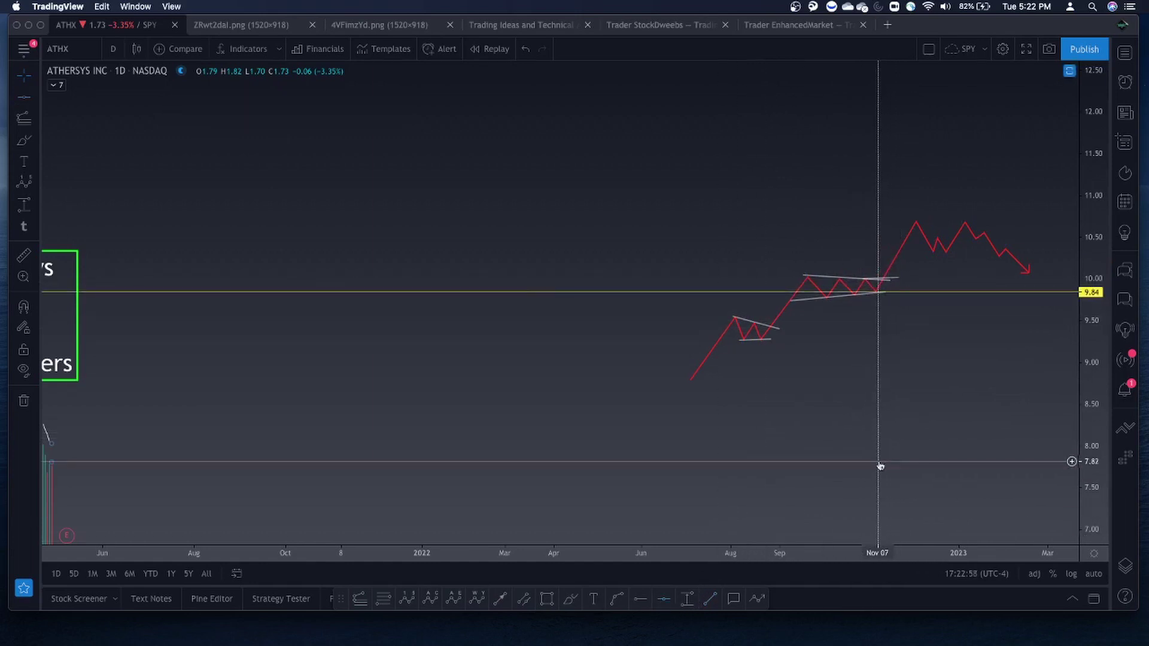
click(892, 294)
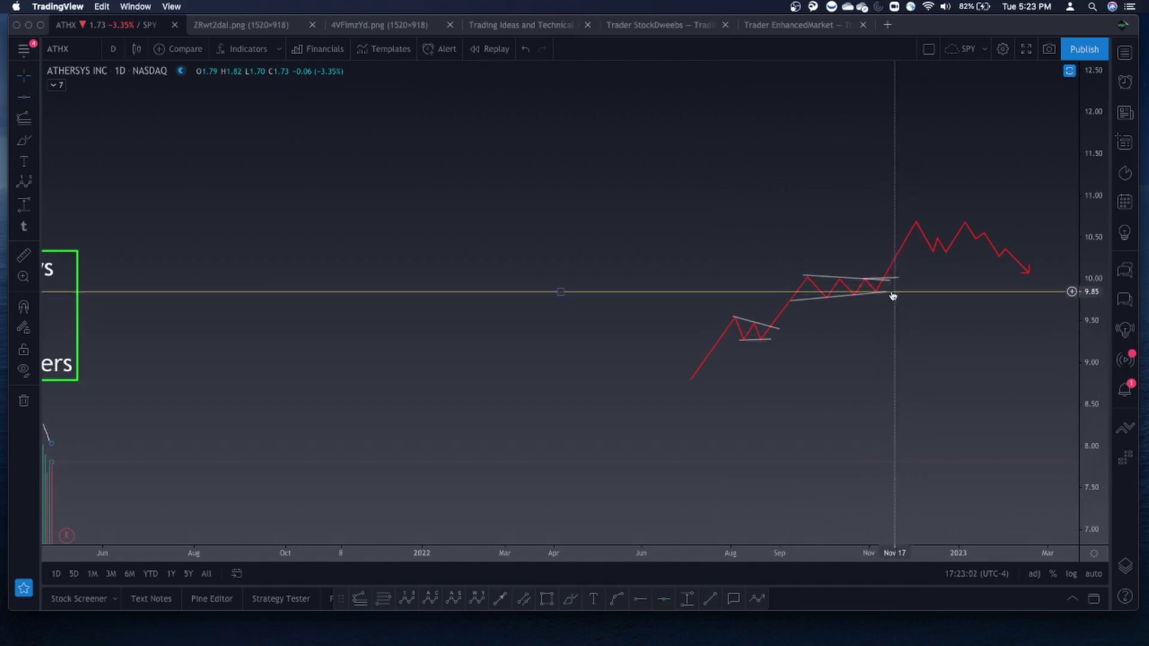
click(901, 254)
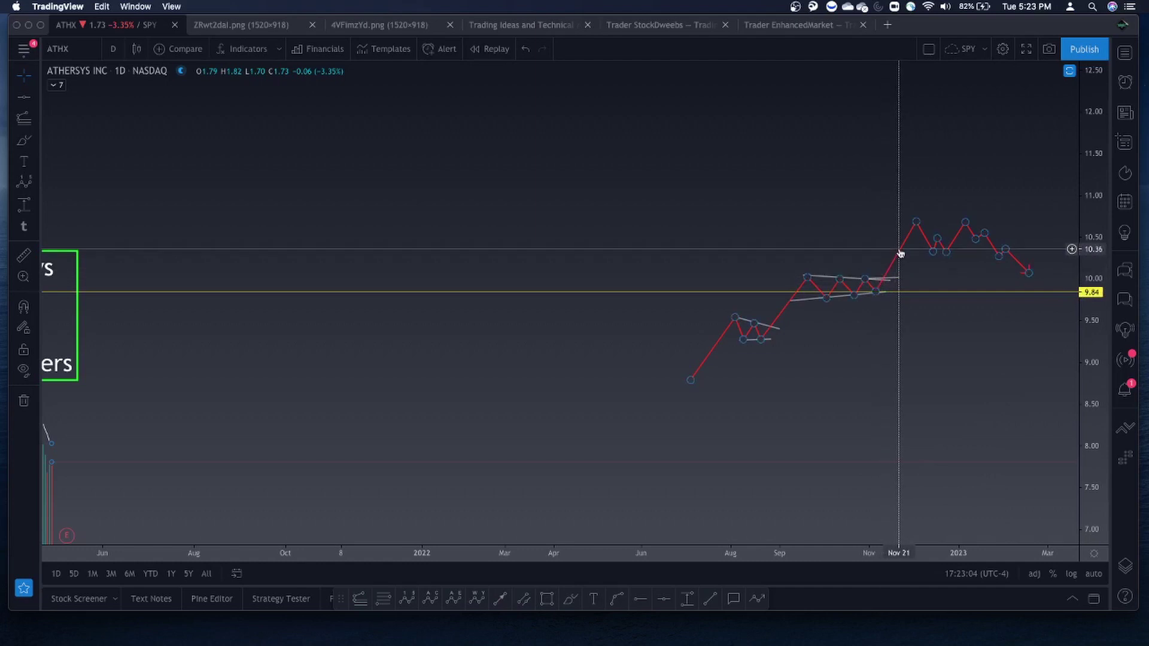
click(904, 293)
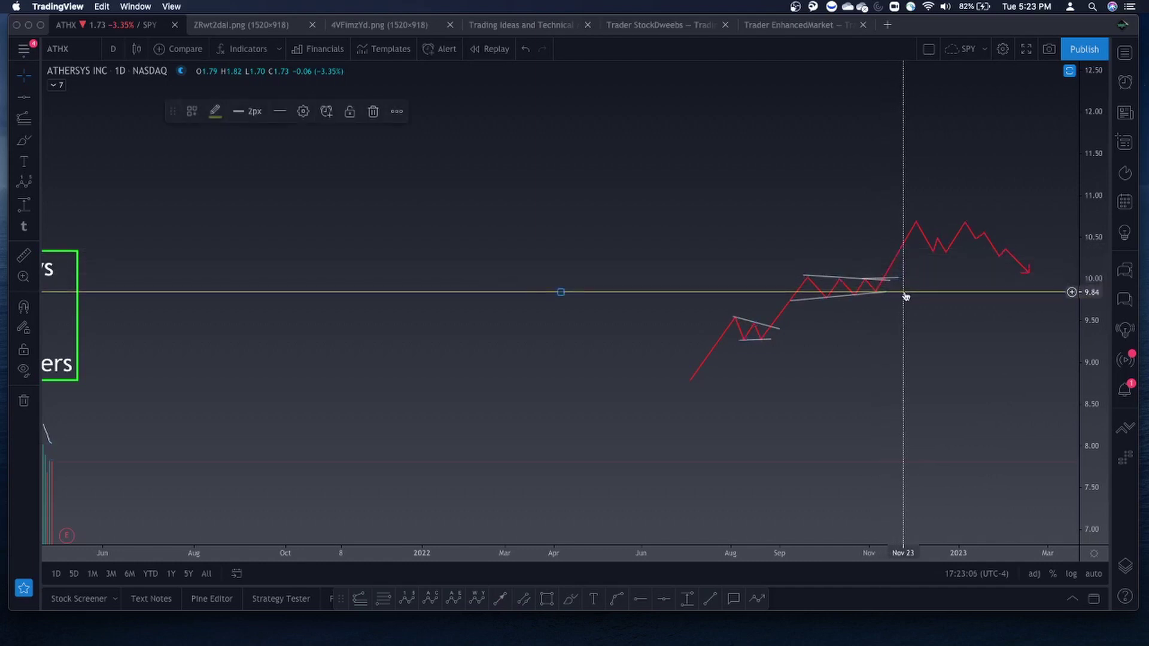
drag(906, 297, 901, 280)
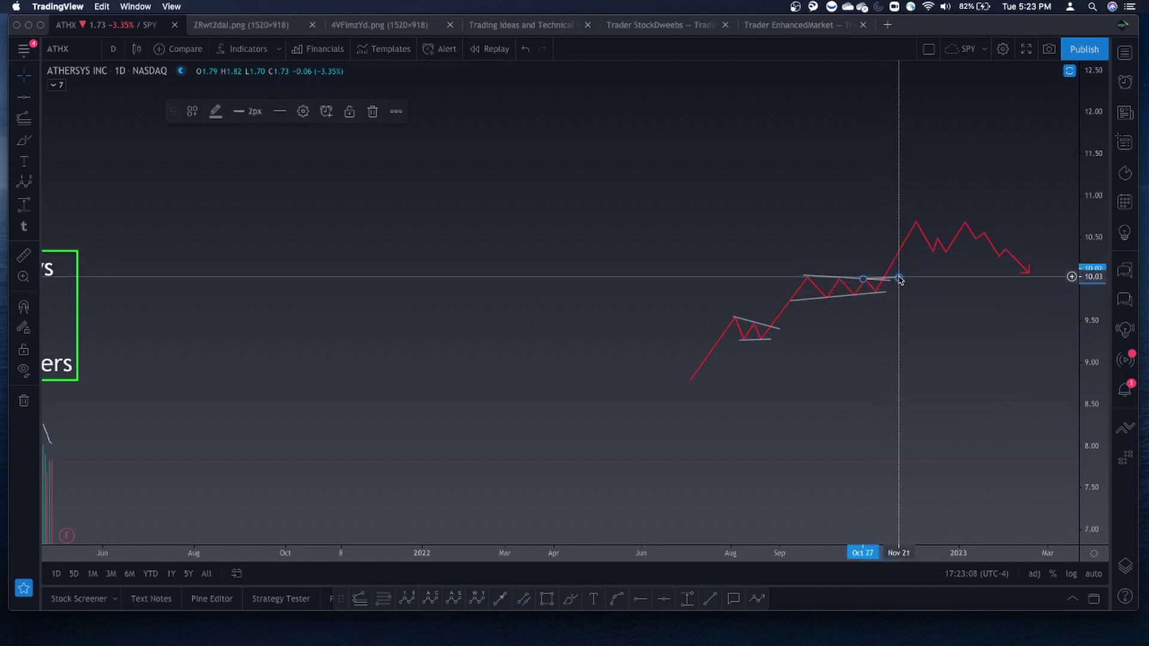
key(Delete)
- Draw a short trend line under the second consolidation's last lows at about 9.81, from Oct 20 to about Nov 16
click(710, 599)
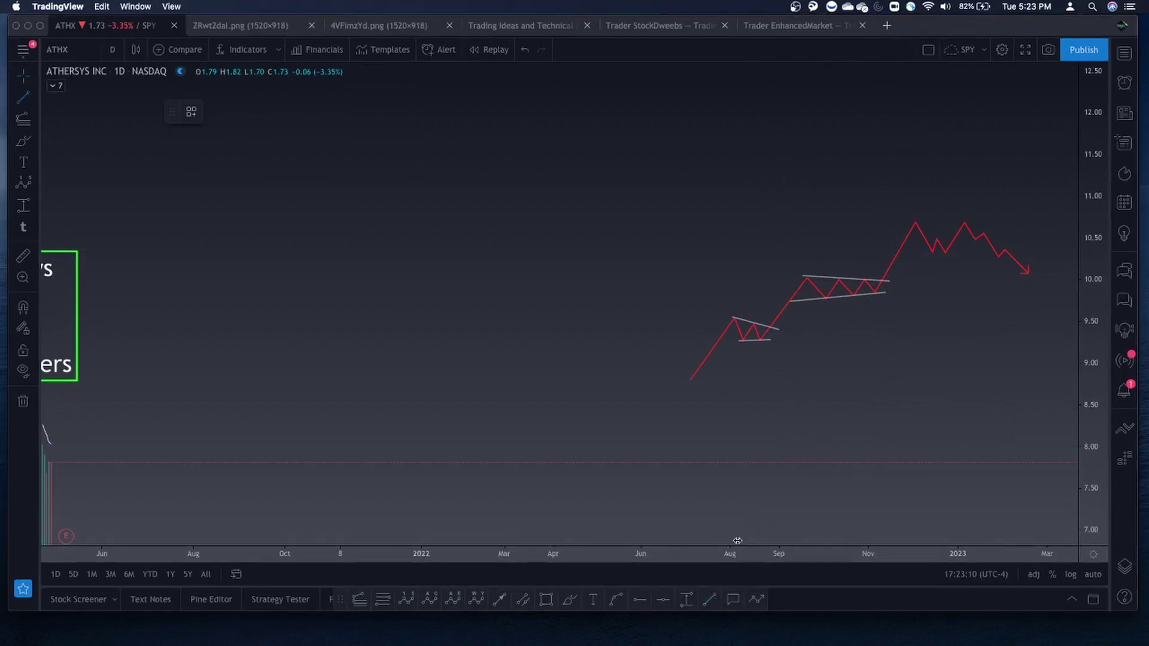
click(852, 298)
click(890, 297)
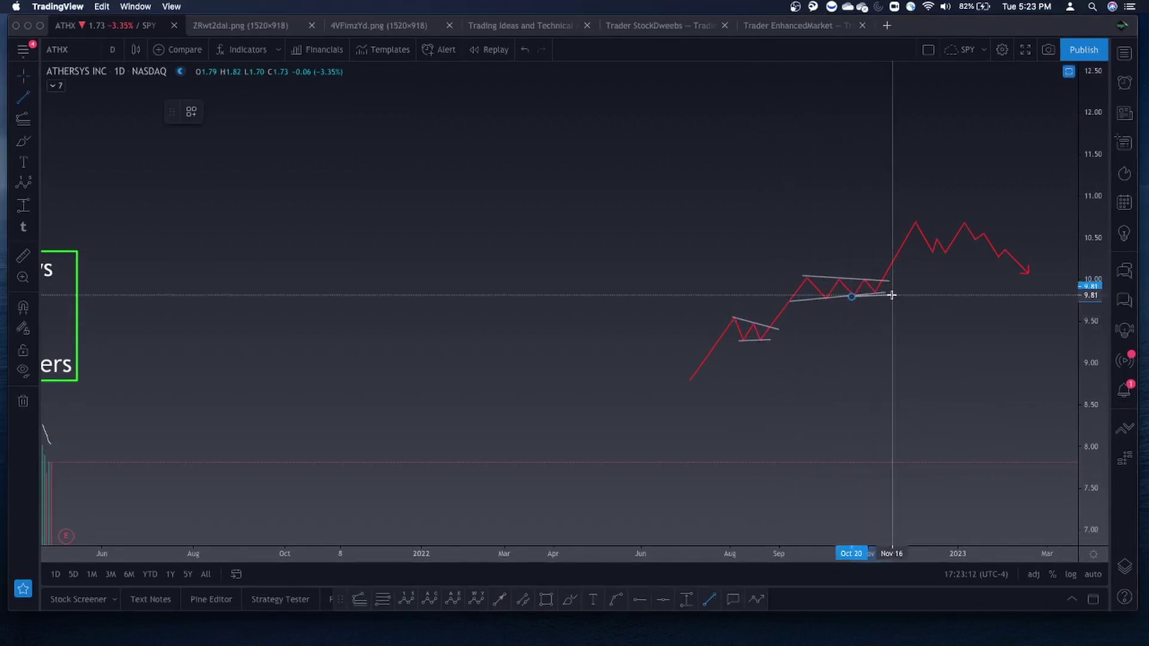
- Place a horizontal line at 9.55 through the first consolidation's peak, and remove it
click(662, 599)
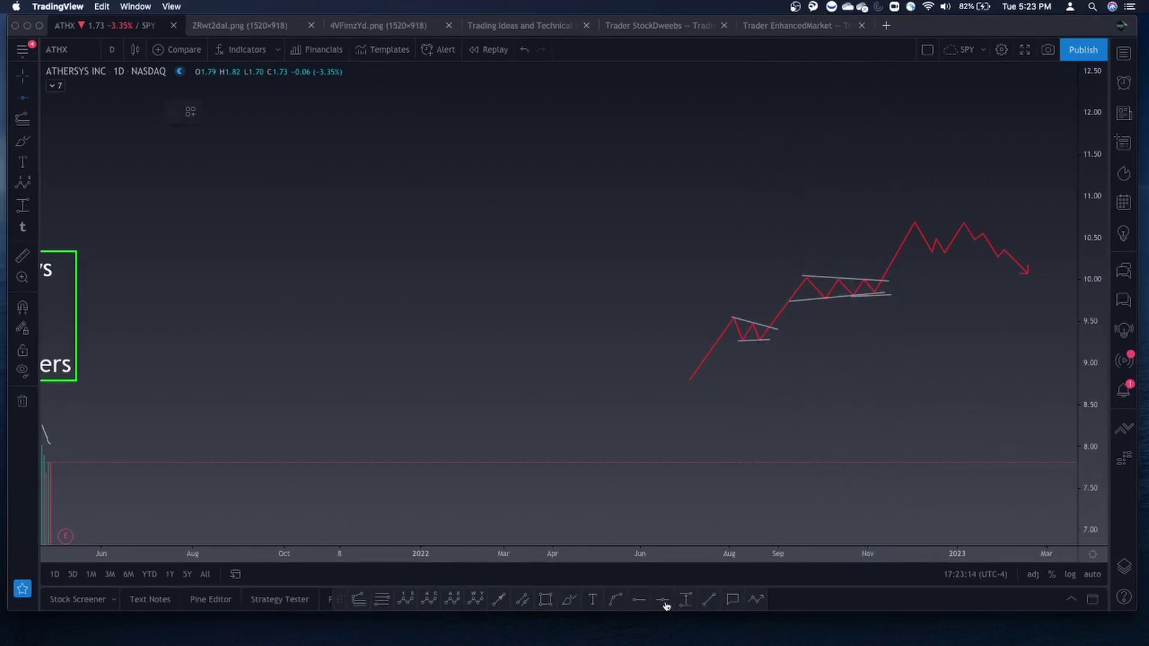
click(752, 317)
click(804, 376)
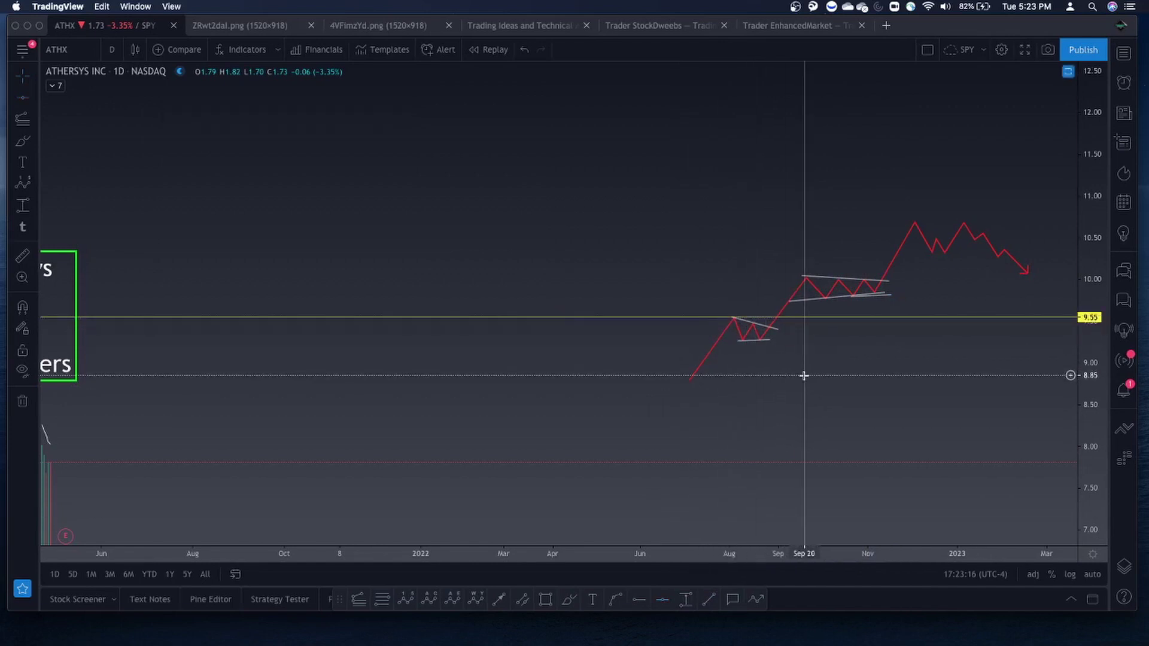
scroll(803, 375, up, 1)
scroll(929, 359, up, 1)
scroll(929, 359, down, 1)
scroll(928, 359, down, 1)
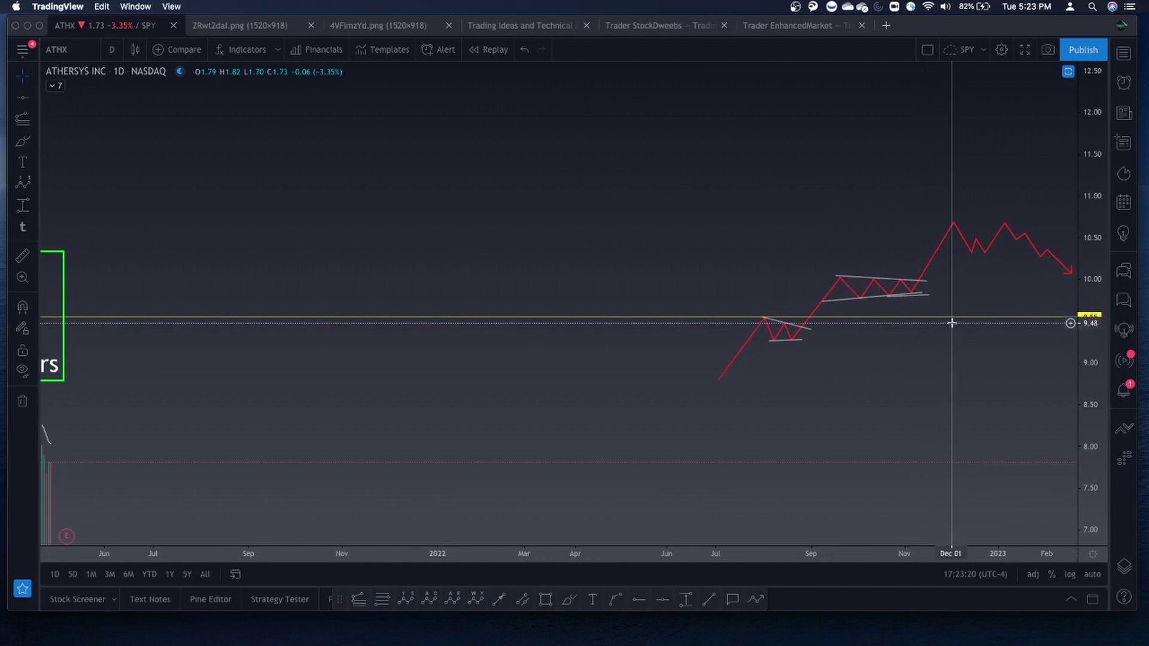
scroll(956, 321, up, 2)
scroll(956, 321, down, 1)
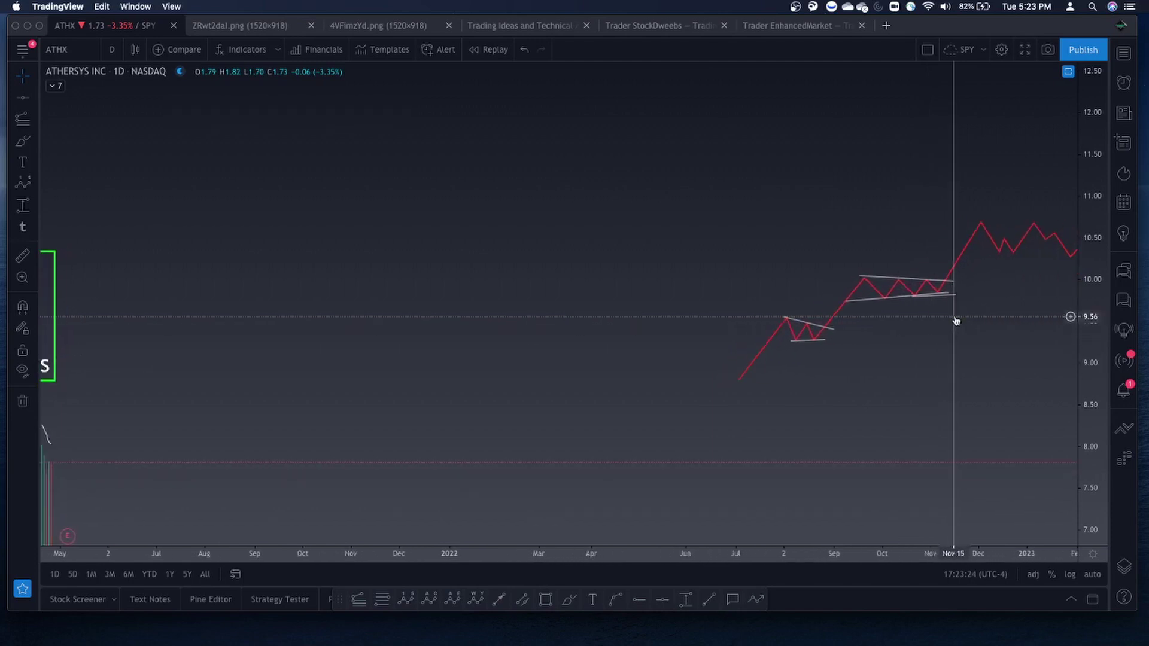
- Place a horizontal line at 10.70 across the path's two equal tops to mark the double top
drag(925, 359, 768, 384)
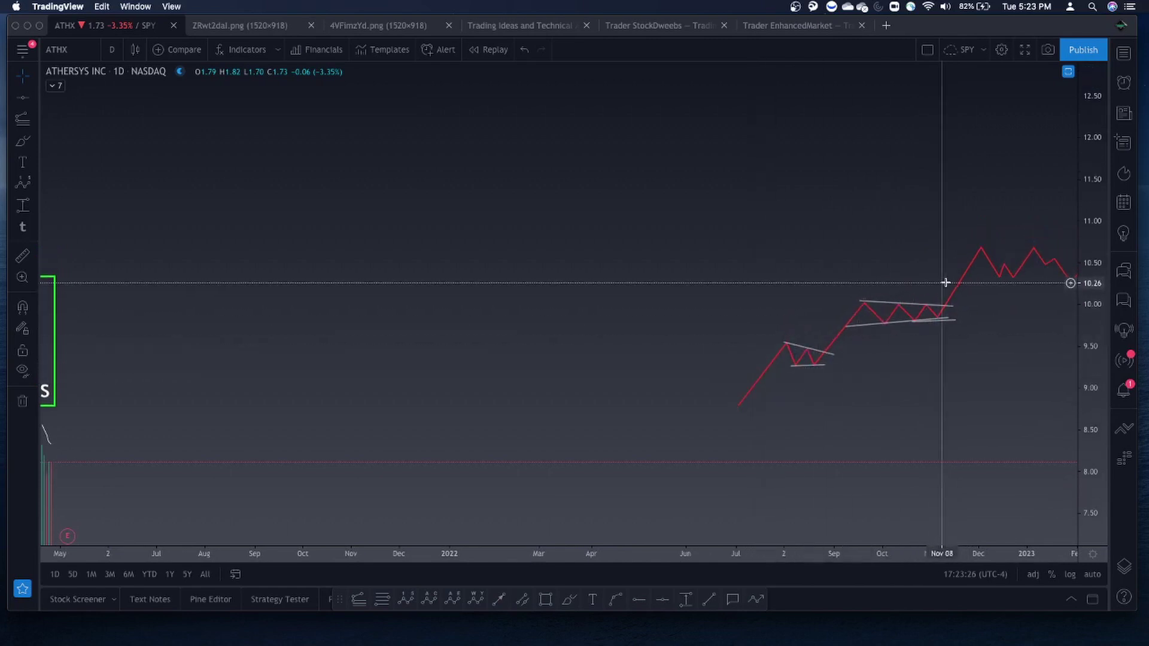
scroll(963, 299, right, 2)
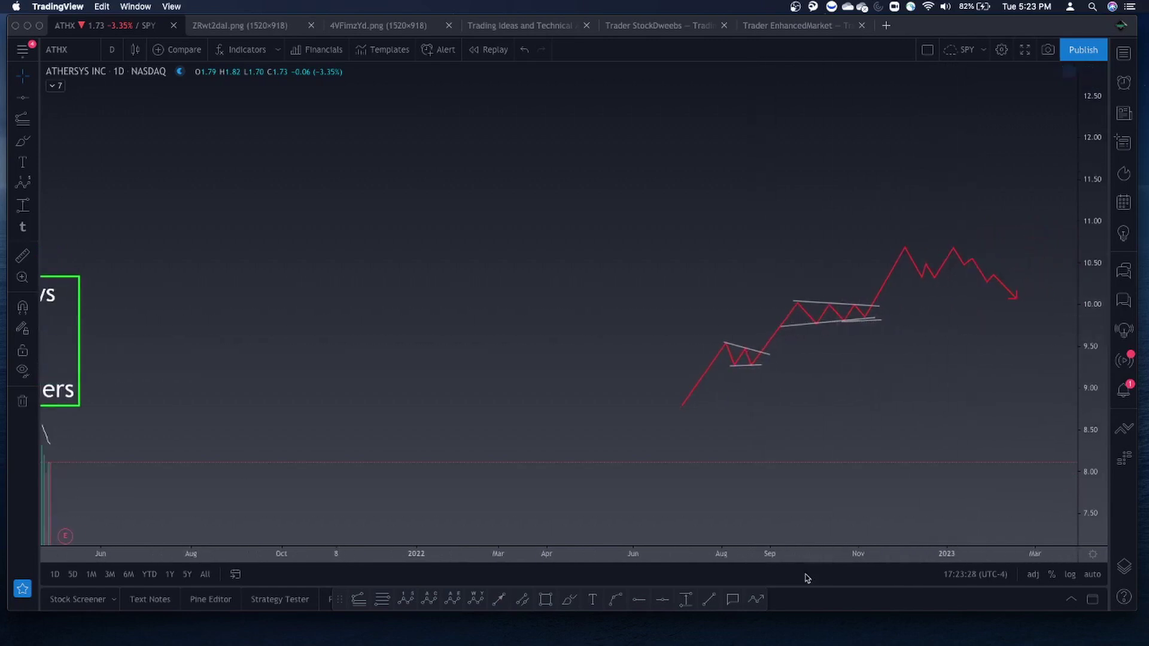
scroll(720, 469, left, 8)
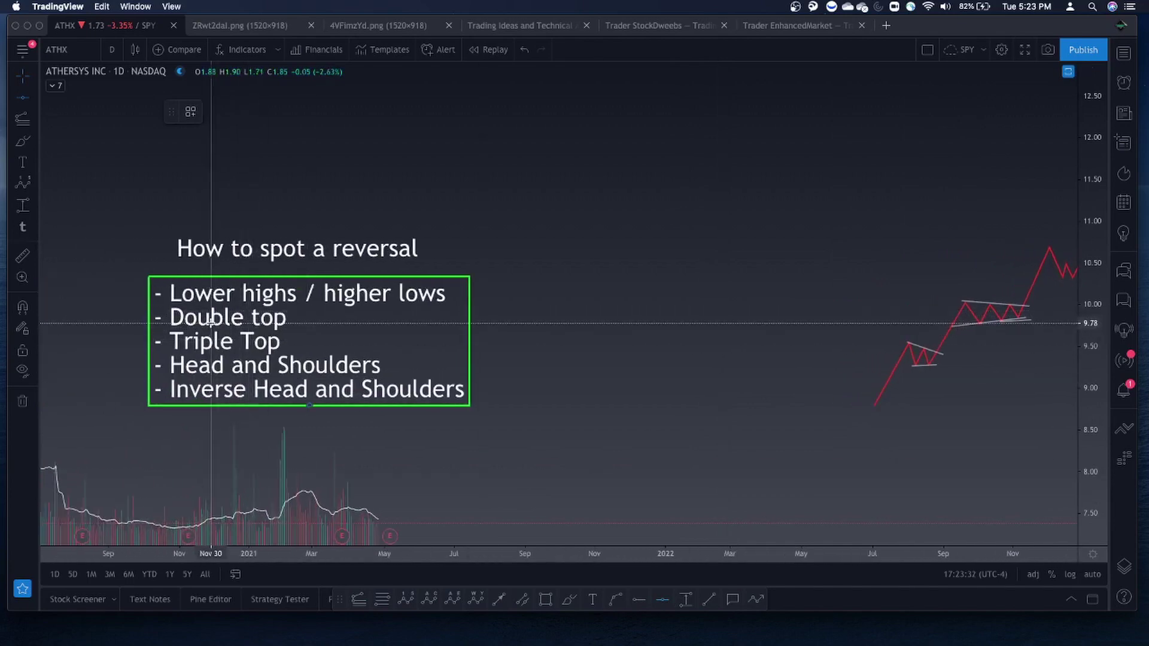
scroll(252, 312, right, 10)
scroll(210, 322, down, 3)
scroll(213, 322, right, 3)
scroll(713, 261, down, 5)
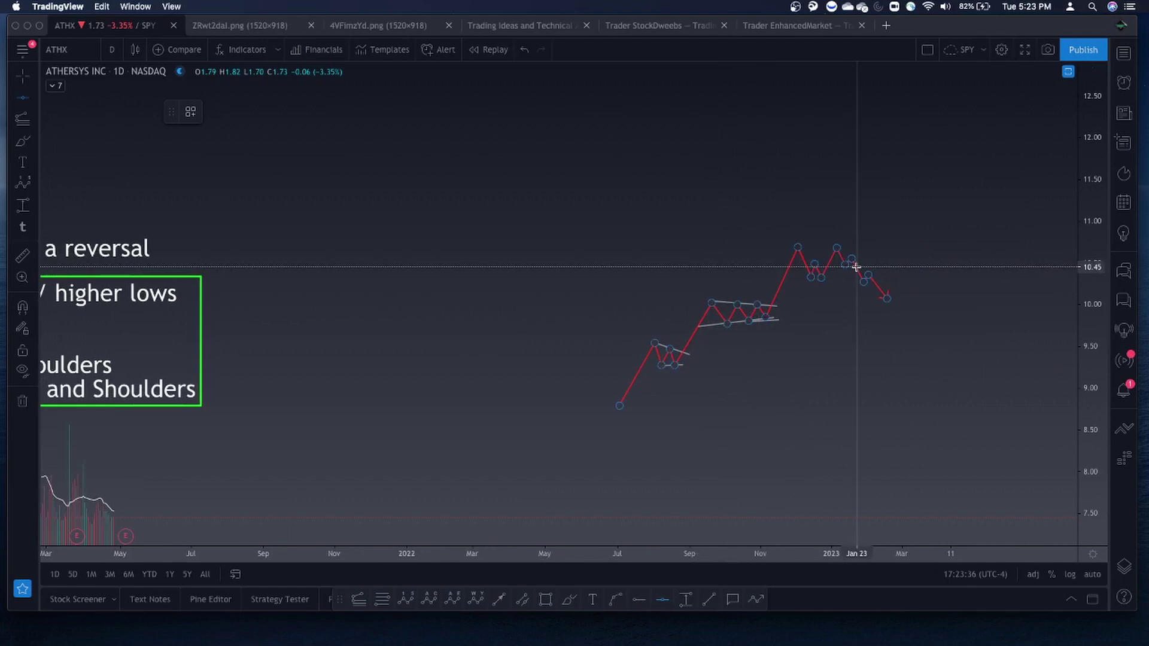
click(840, 250)
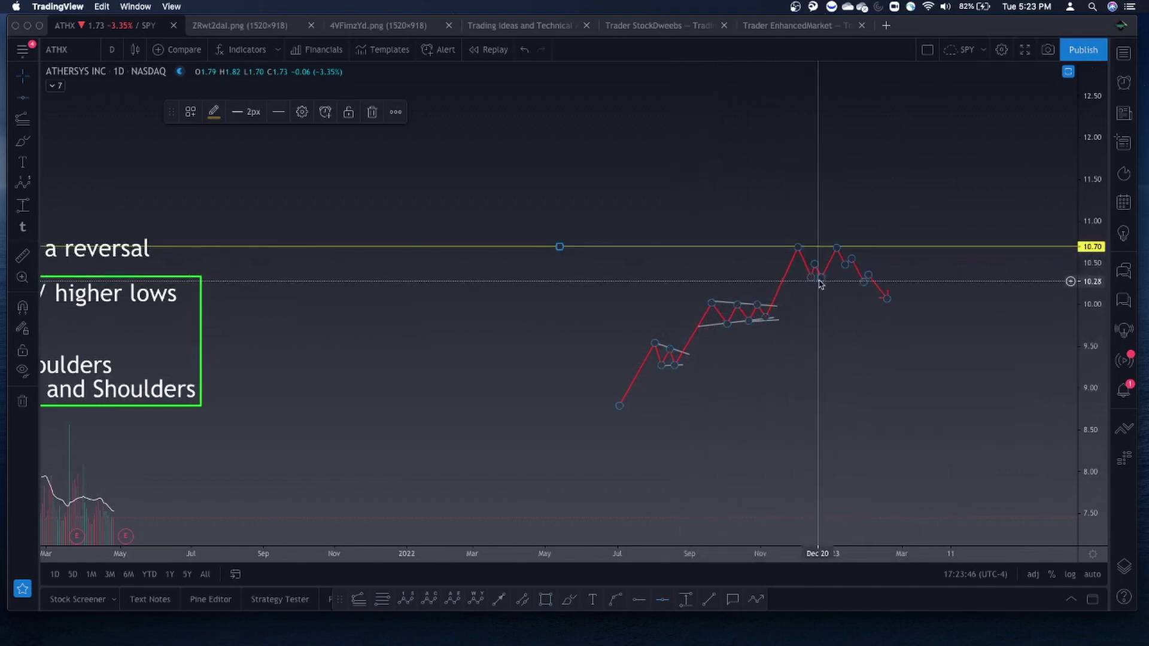
click(833, 336)
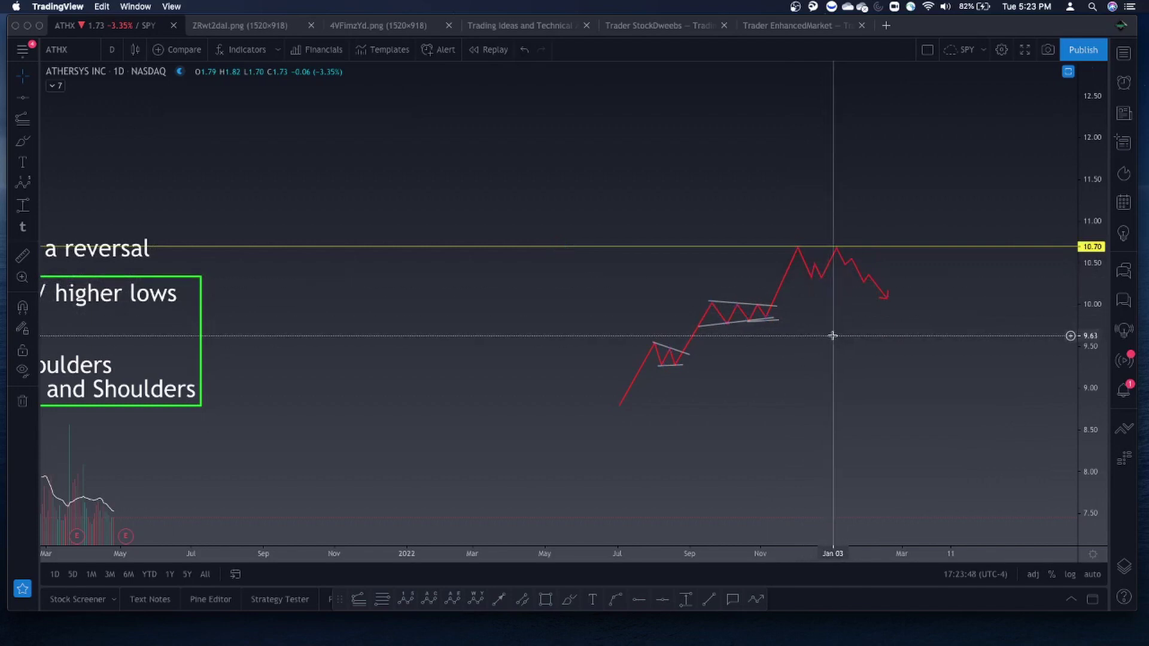
- Draw a short flat trend line under the lows between the two tops, at about 10.32
scroll(840, 338, right, 3)
scroll(844, 340, up, 1)
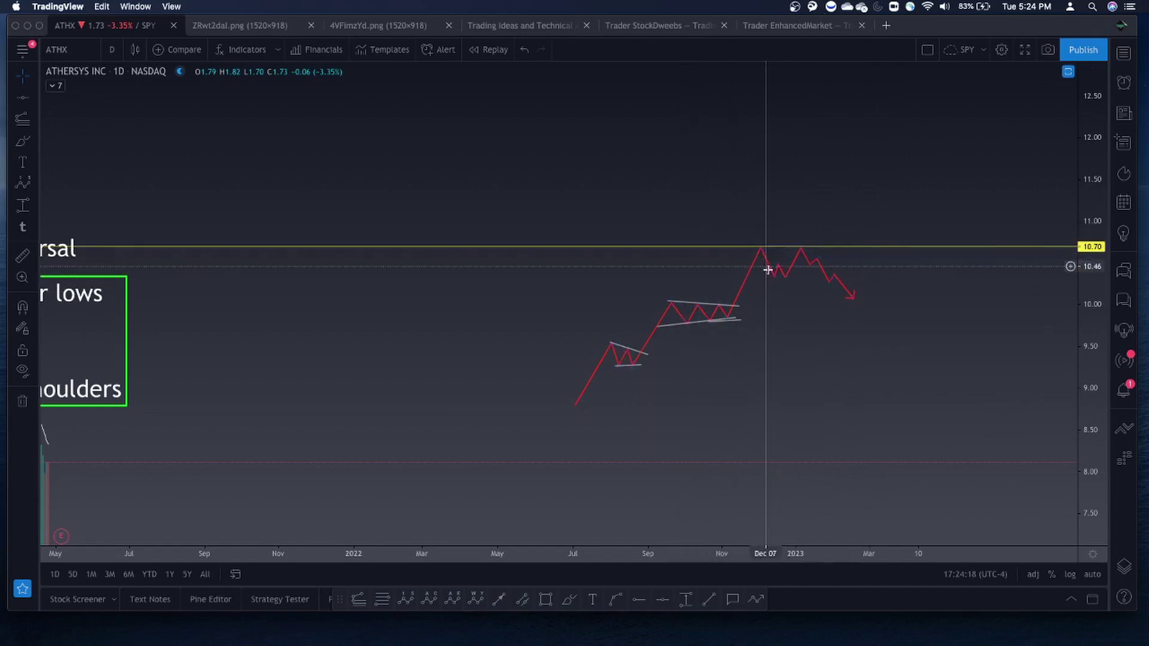
click(708, 599)
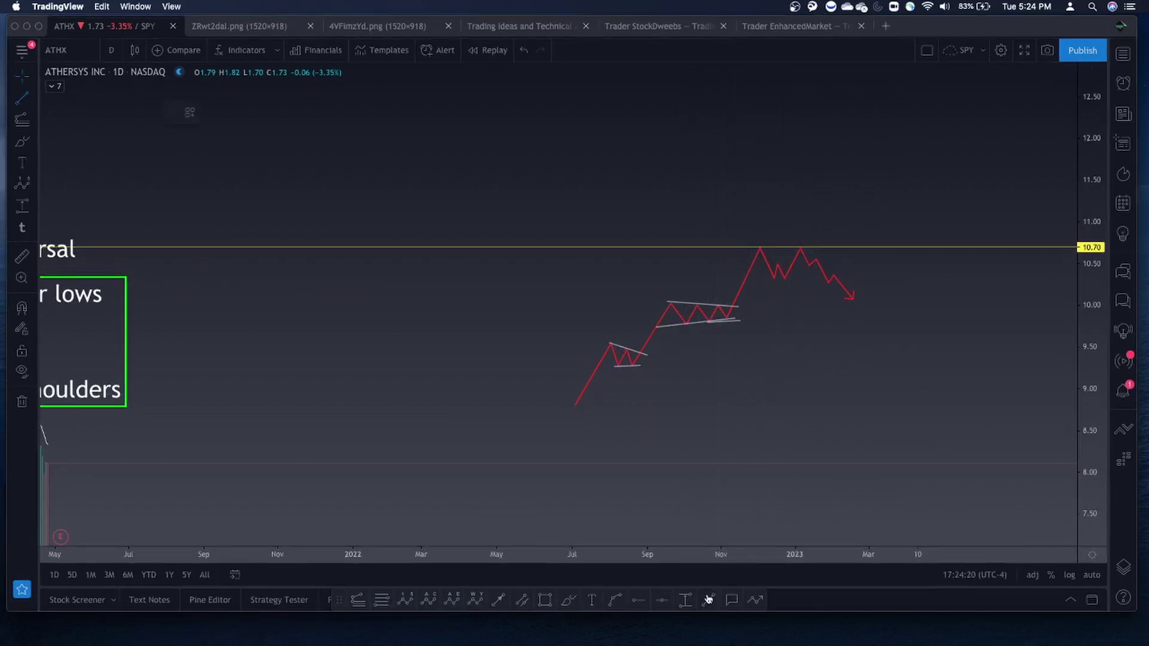
click(766, 279)
click(797, 279)
click(796, 304)
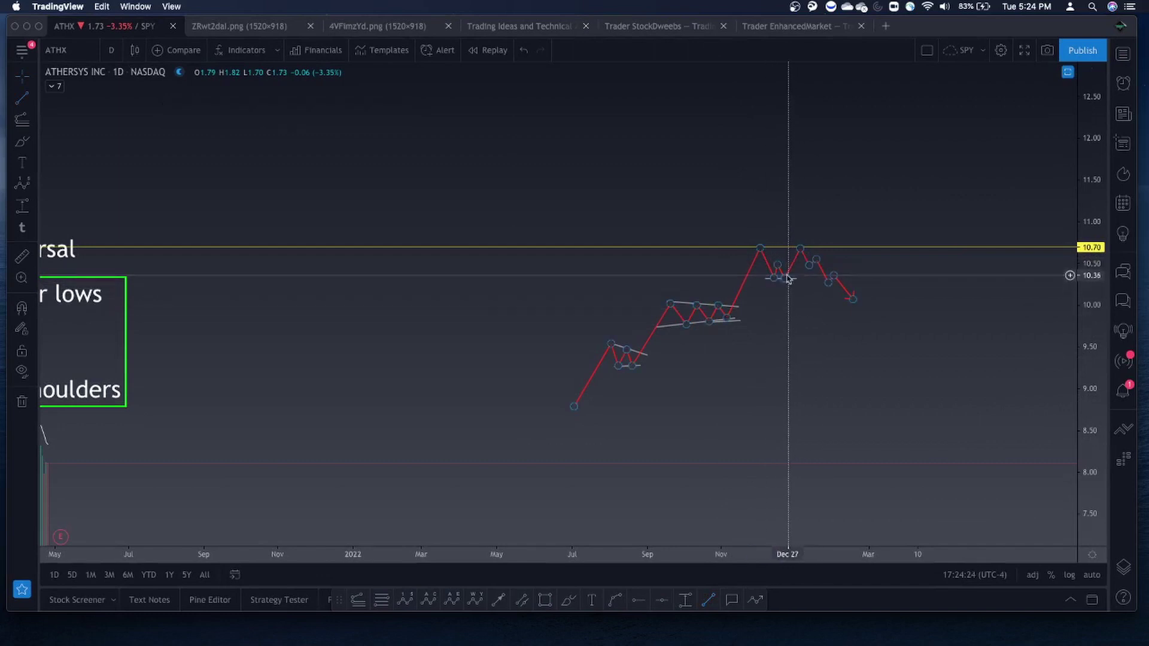
key(Escape)
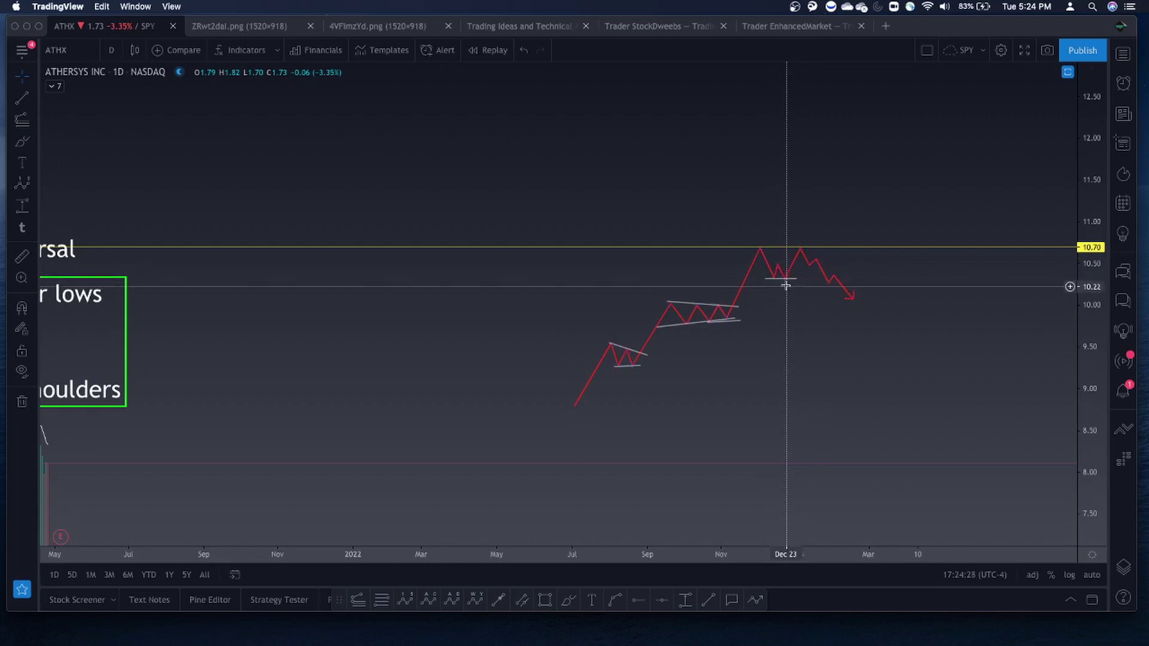
scroll(788, 281, up, 3)
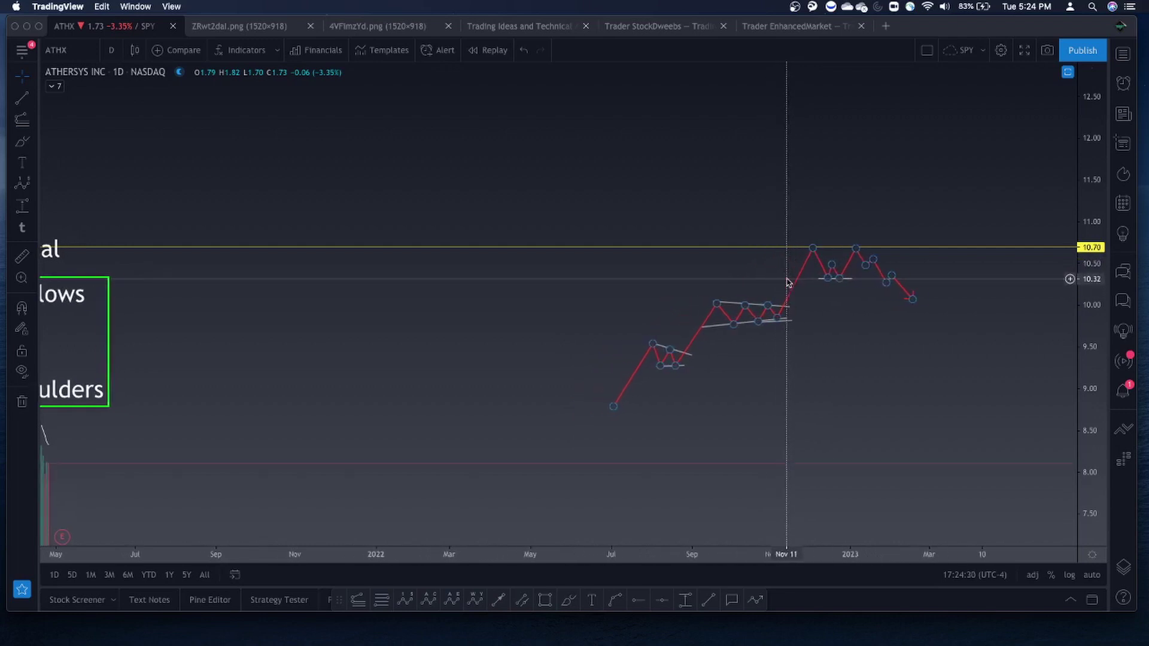
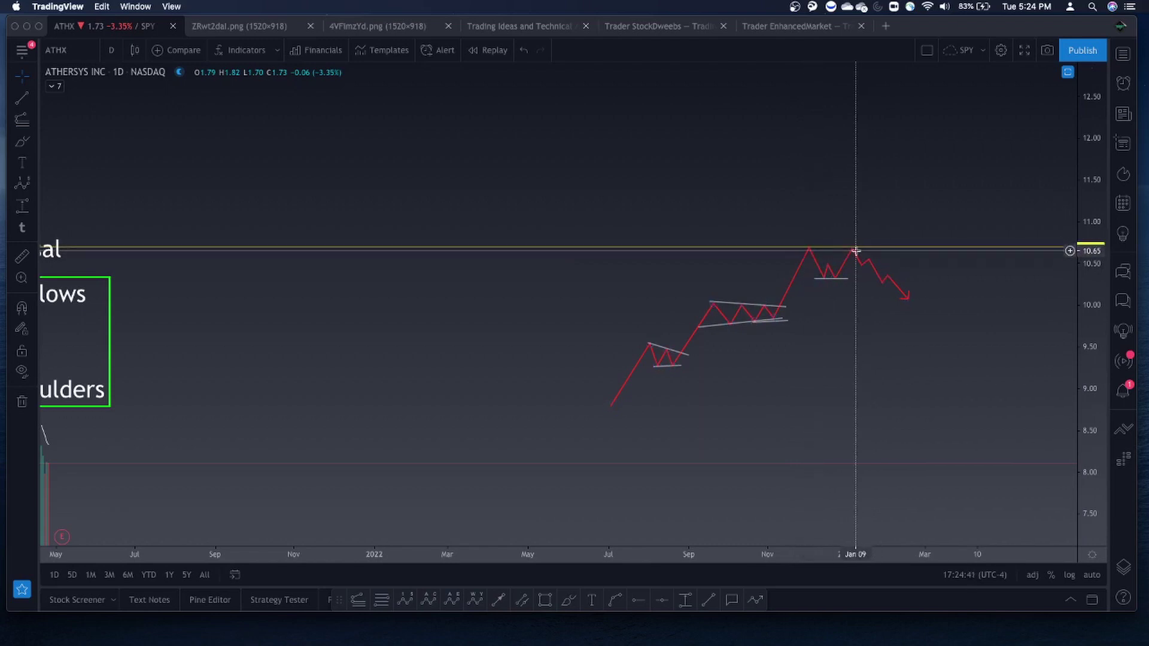
drag(858, 250, 860, 252)
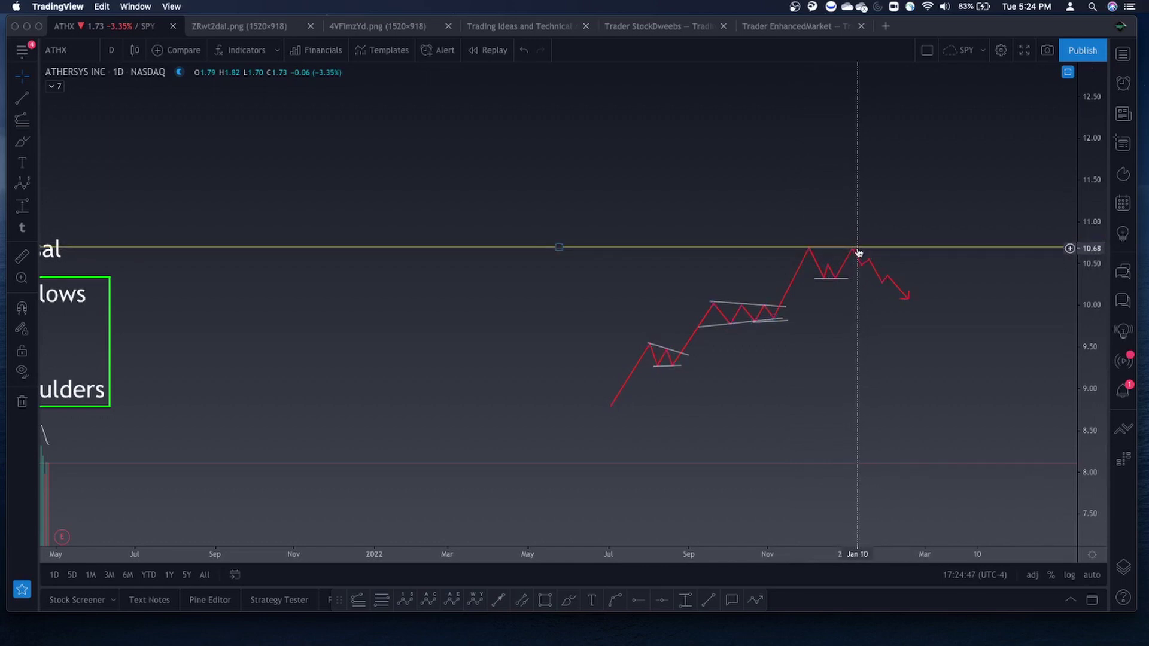
click(854, 250)
click(837, 256)
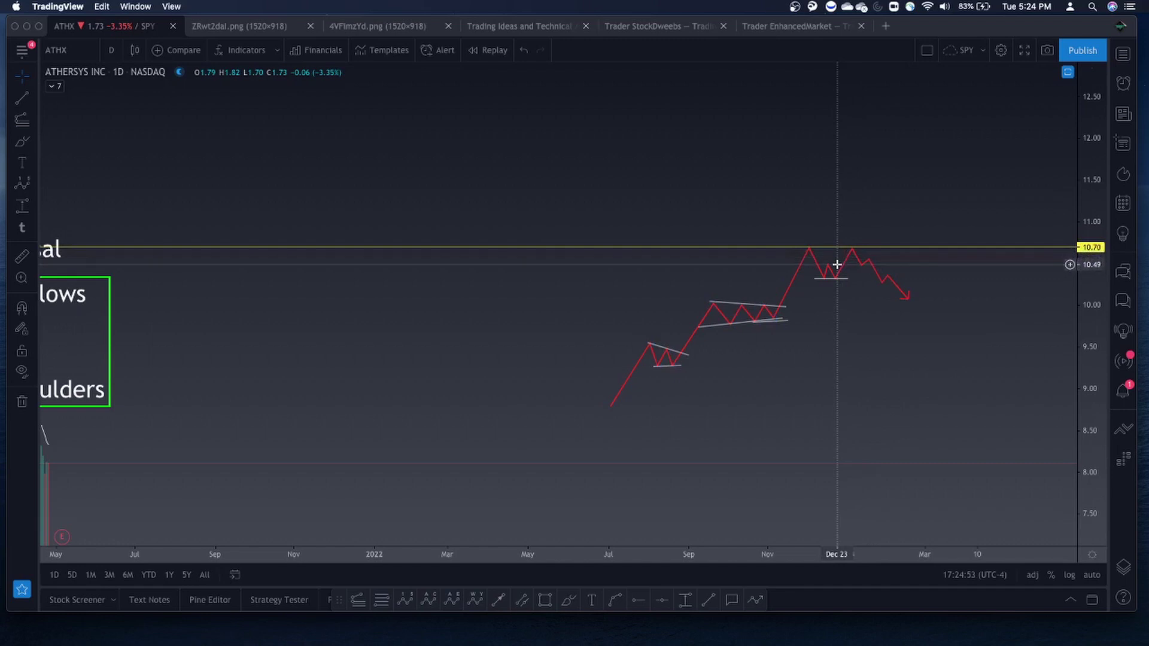
- Place a horizontal line at 10.50 through the small peak between the path's two tops
click(662, 600)
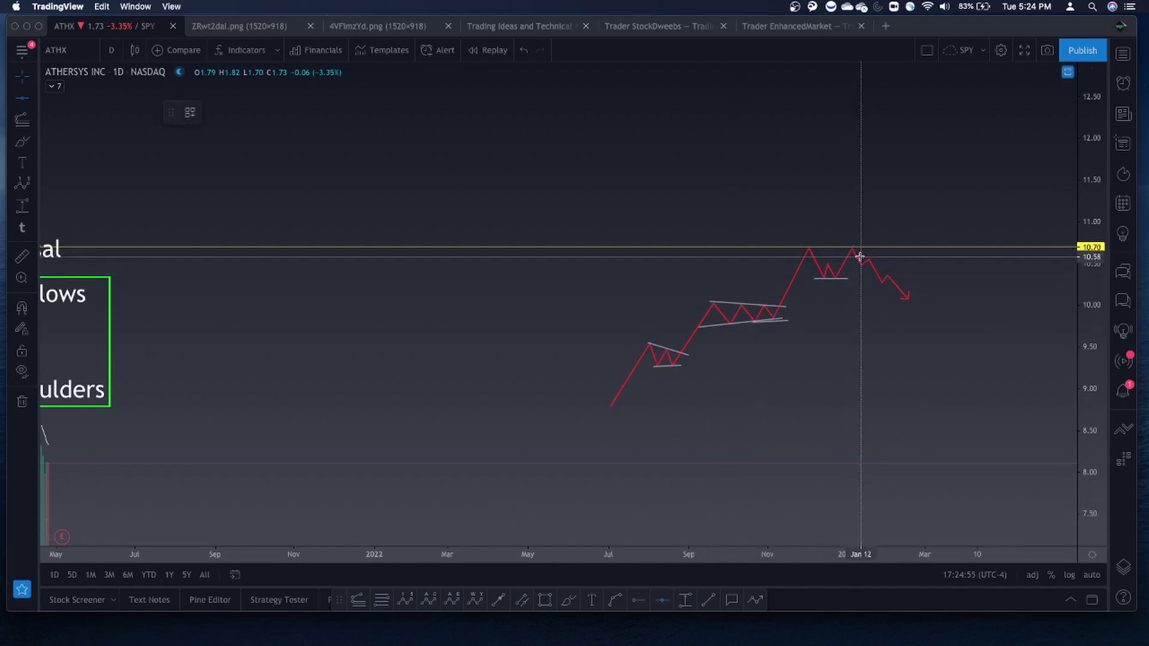
click(845, 264)
click(828, 313)
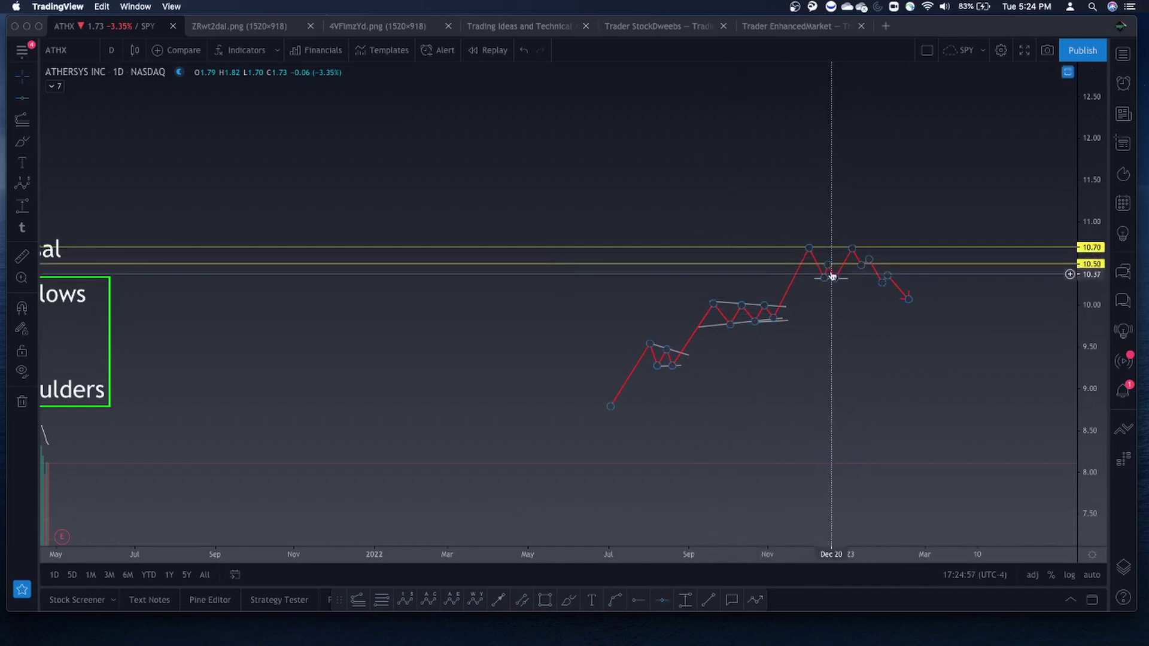
click(830, 267)
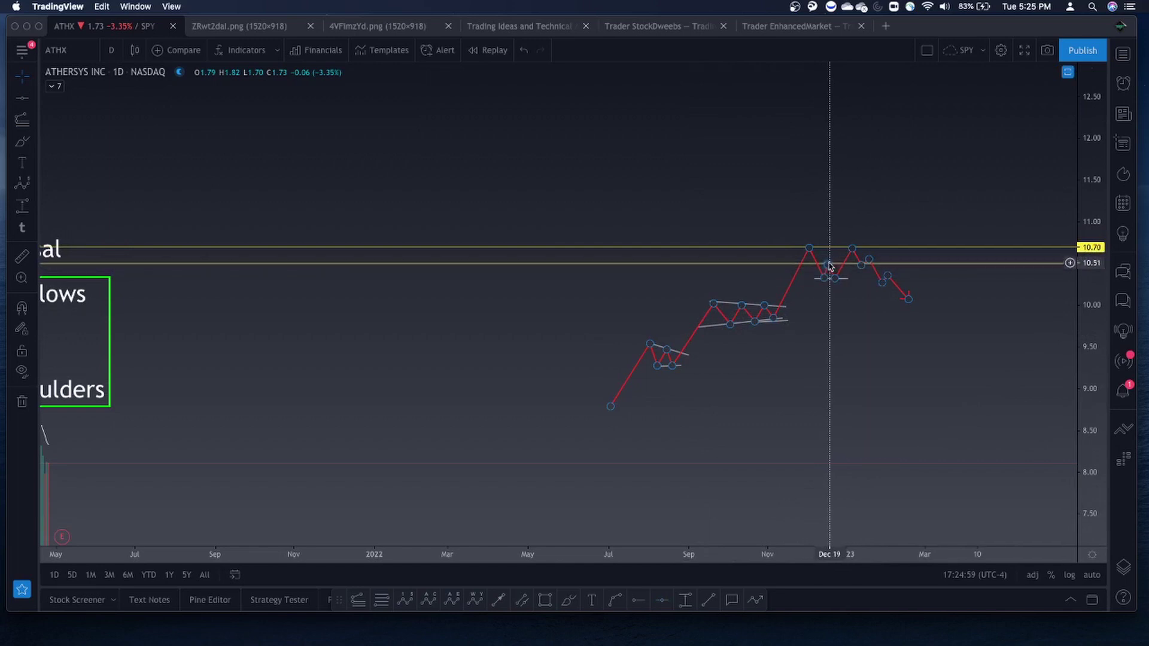
click(830, 265)
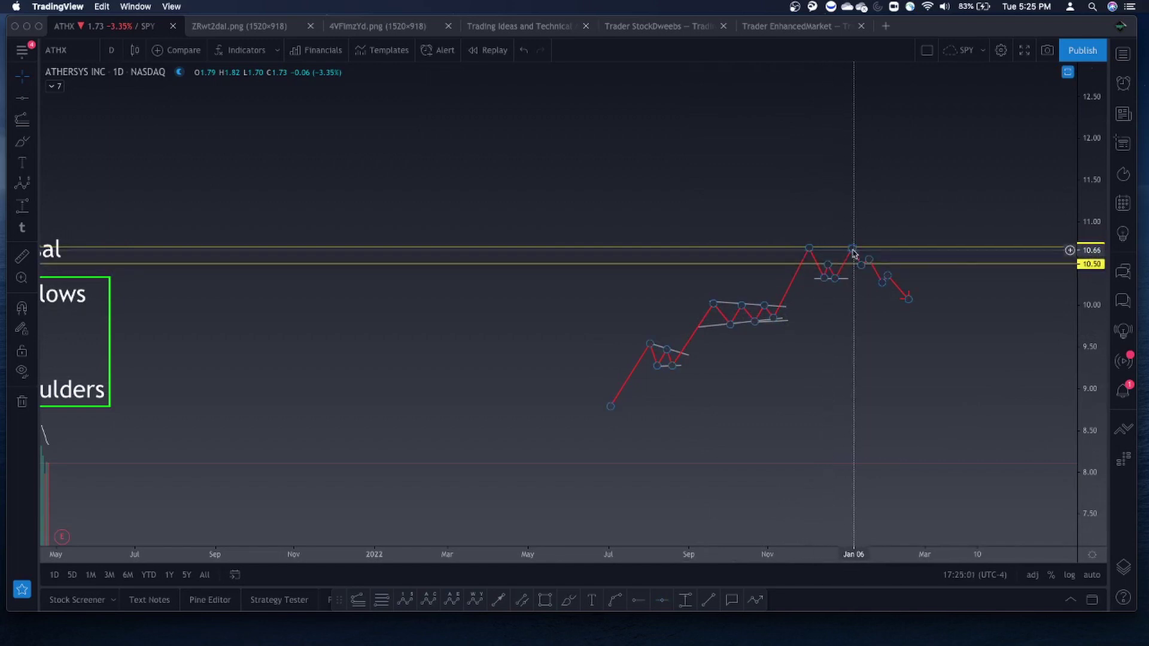
- Reshape the path after its second top, moving the first pullback low to about 10.50 and the following lower high to about 10.59
click(864, 268)
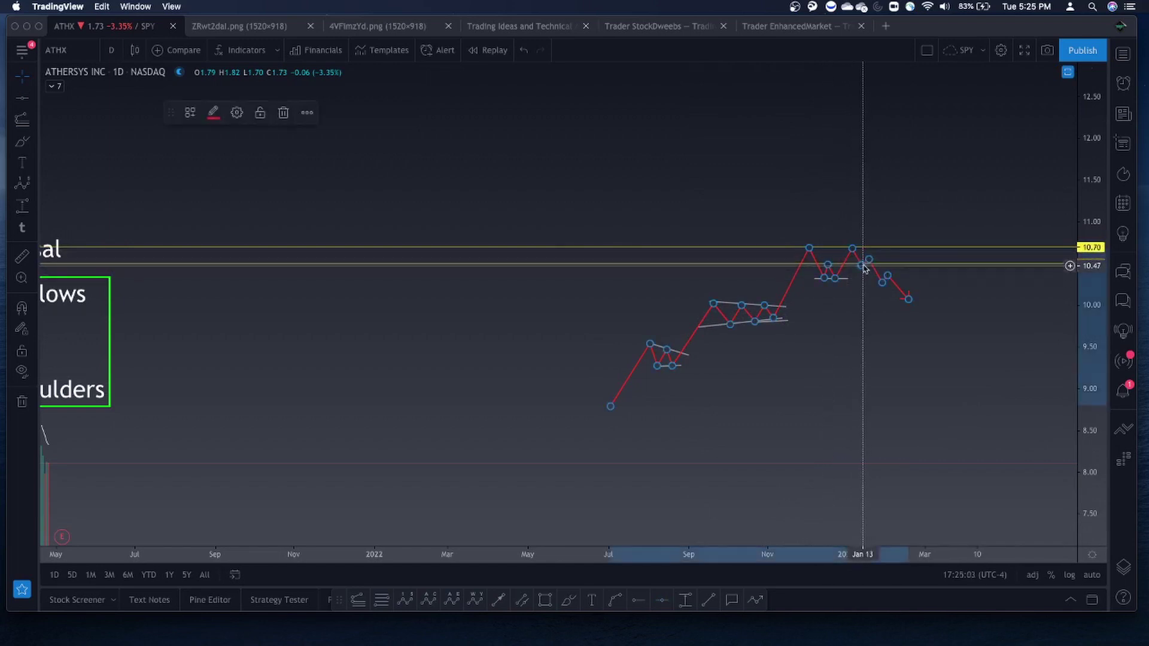
click(863, 263)
drag(869, 260, 872, 256)
click(848, 294)
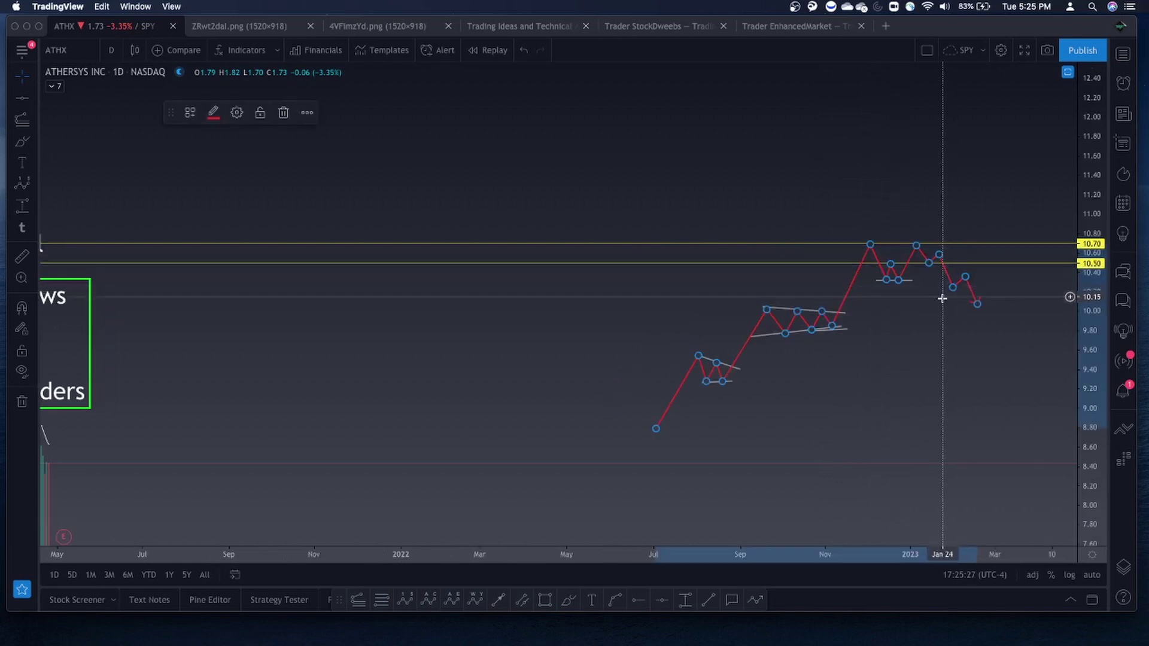
click(942, 297)
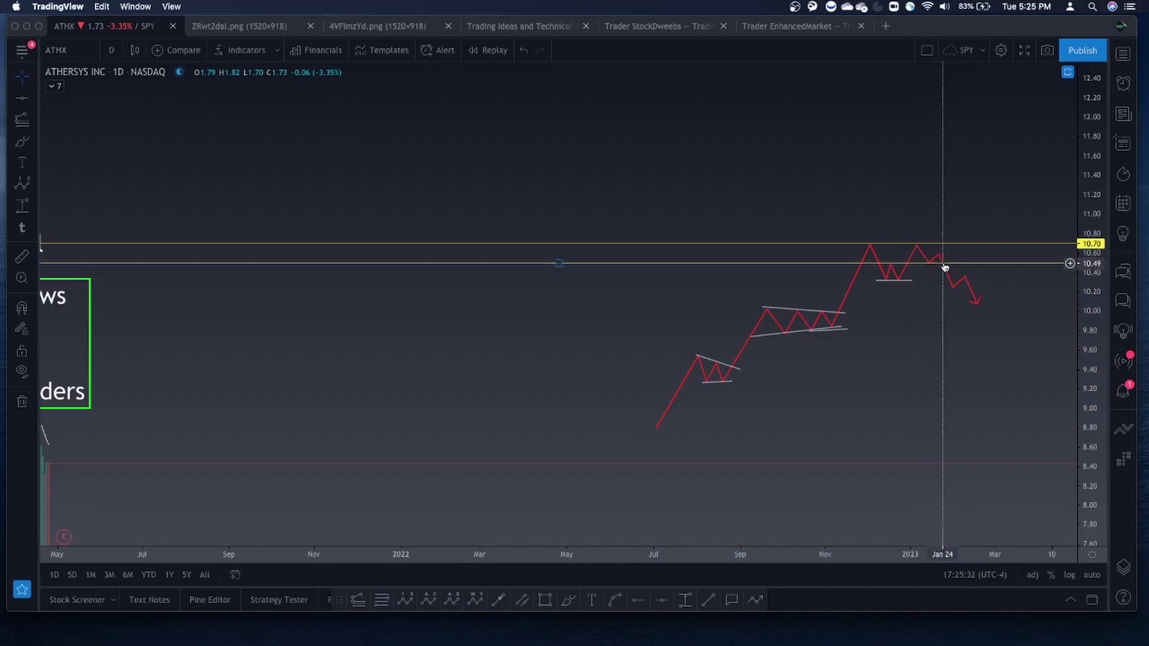
click(944, 267)
click(944, 267)
- Place a horizontal line at 10.32 through the lows between the double top's two peaks
click(897, 284)
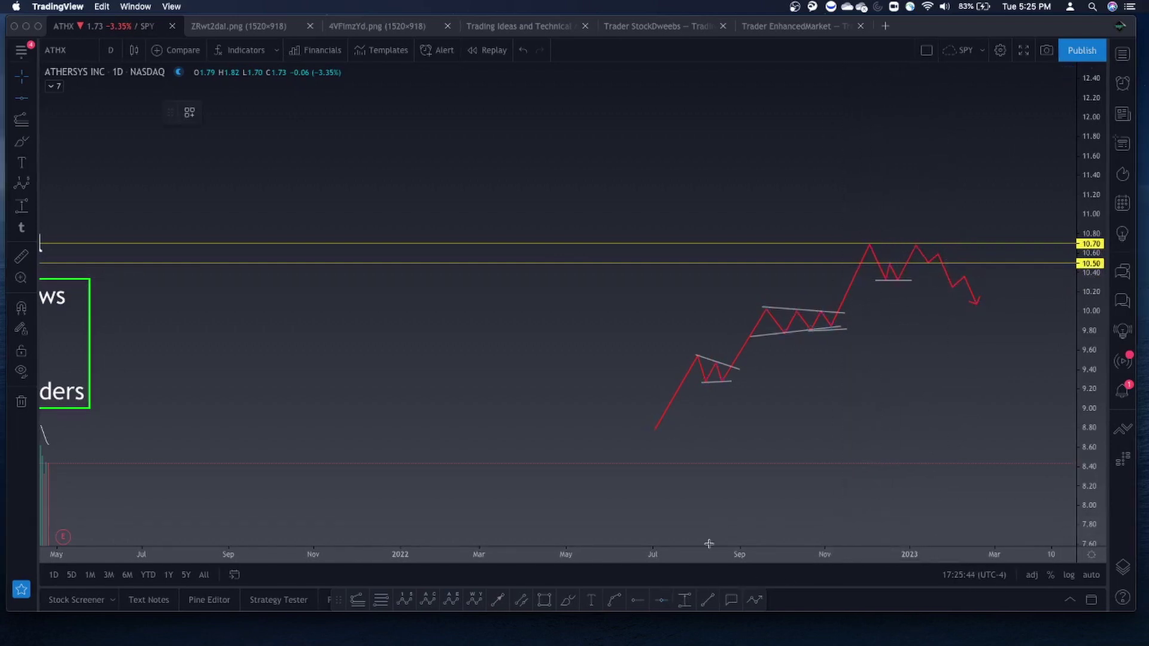
click(911, 281)
click(898, 329)
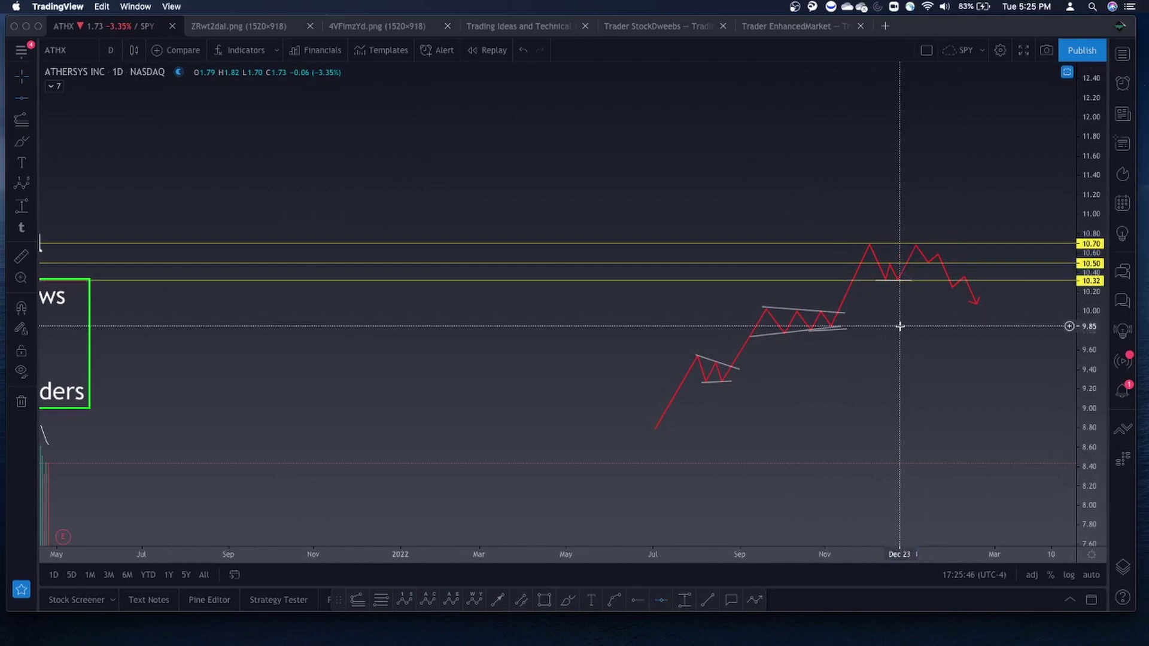
click(963, 279)
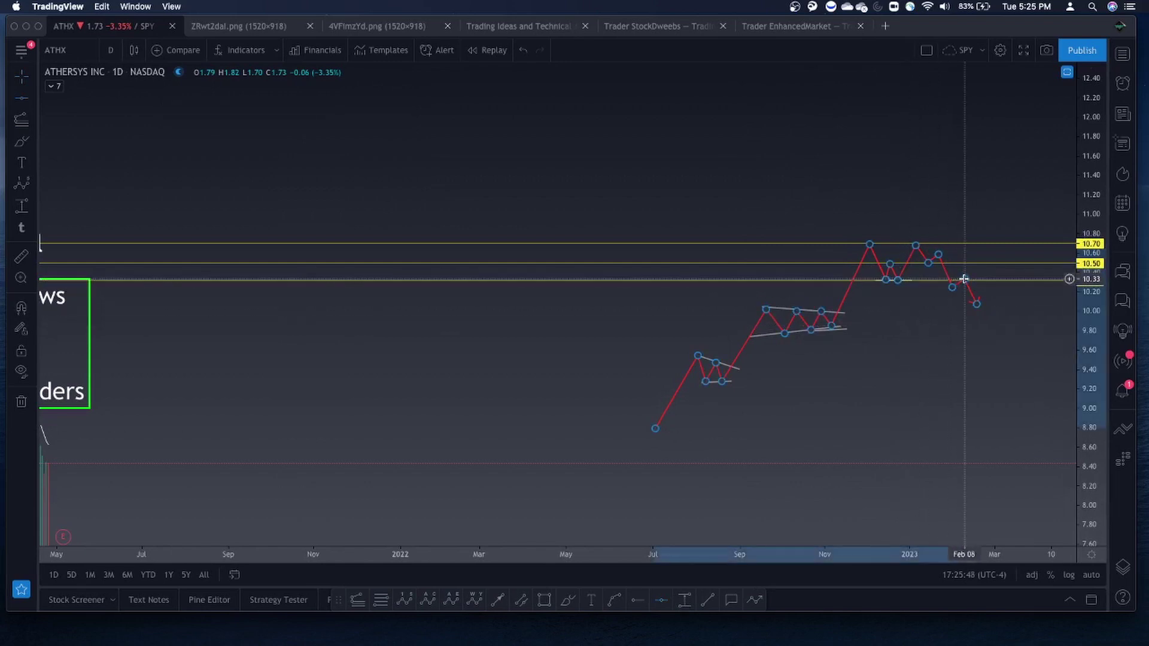
click(941, 318)
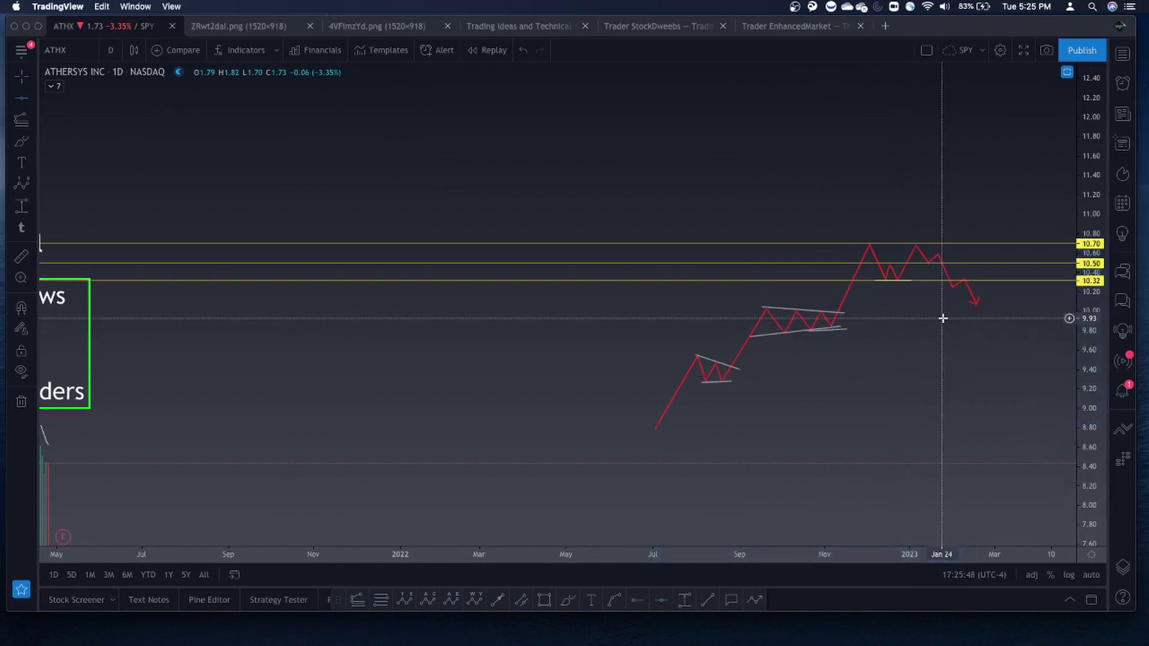
click(971, 280)
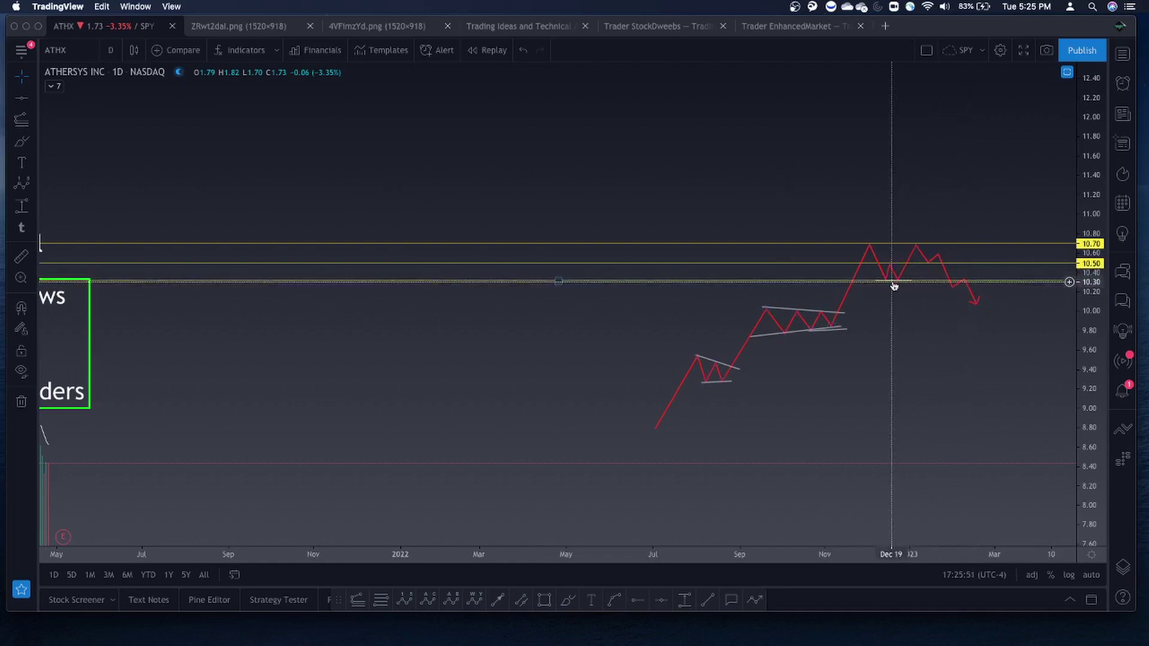
click(960, 293)
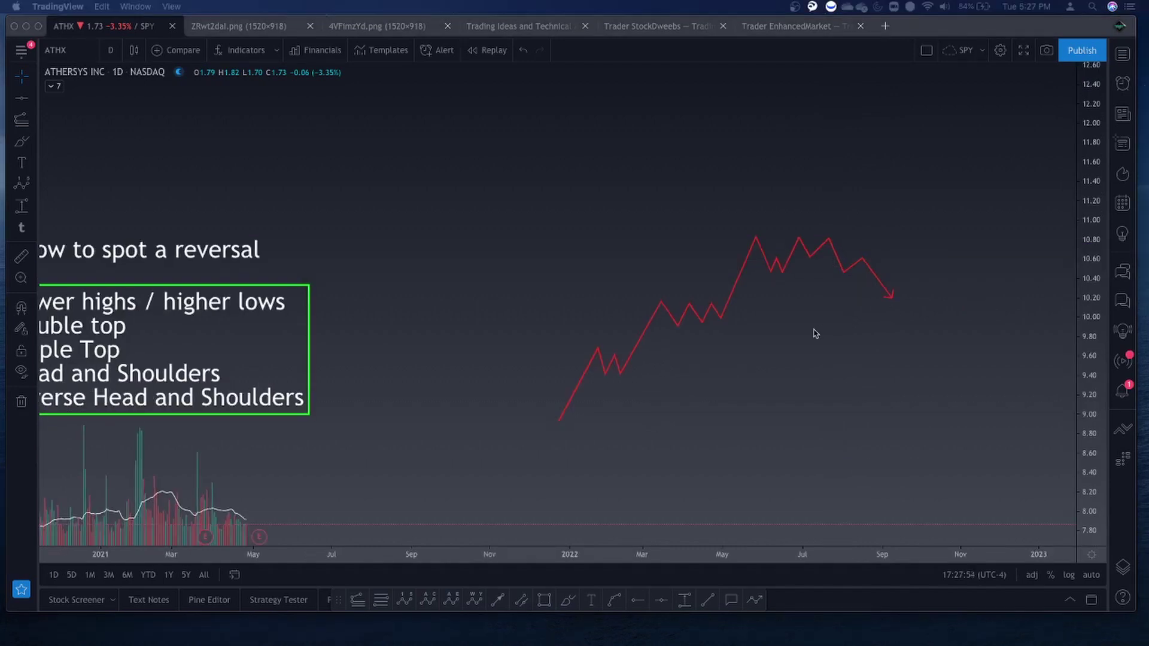
- Place a horizontal line at 10.62 through the pullback low between the second and third tops of the triple-top path
scroll(814, 333, down, 2)
scroll(680, 341, down, 2)
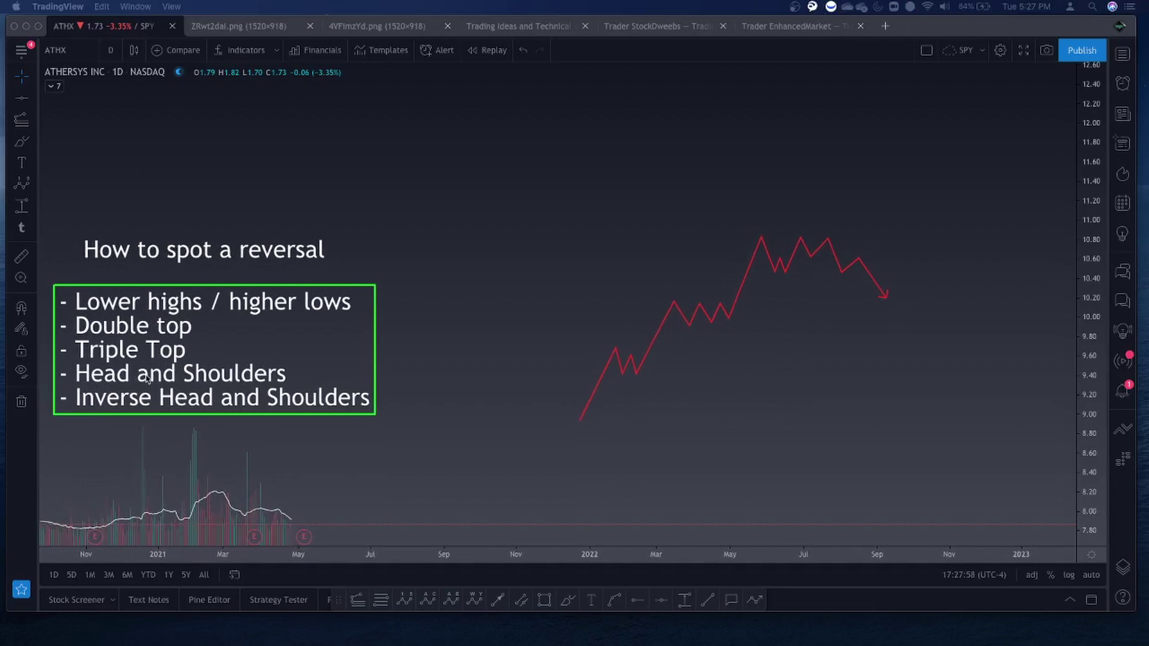
scroll(362, 393, up, 2)
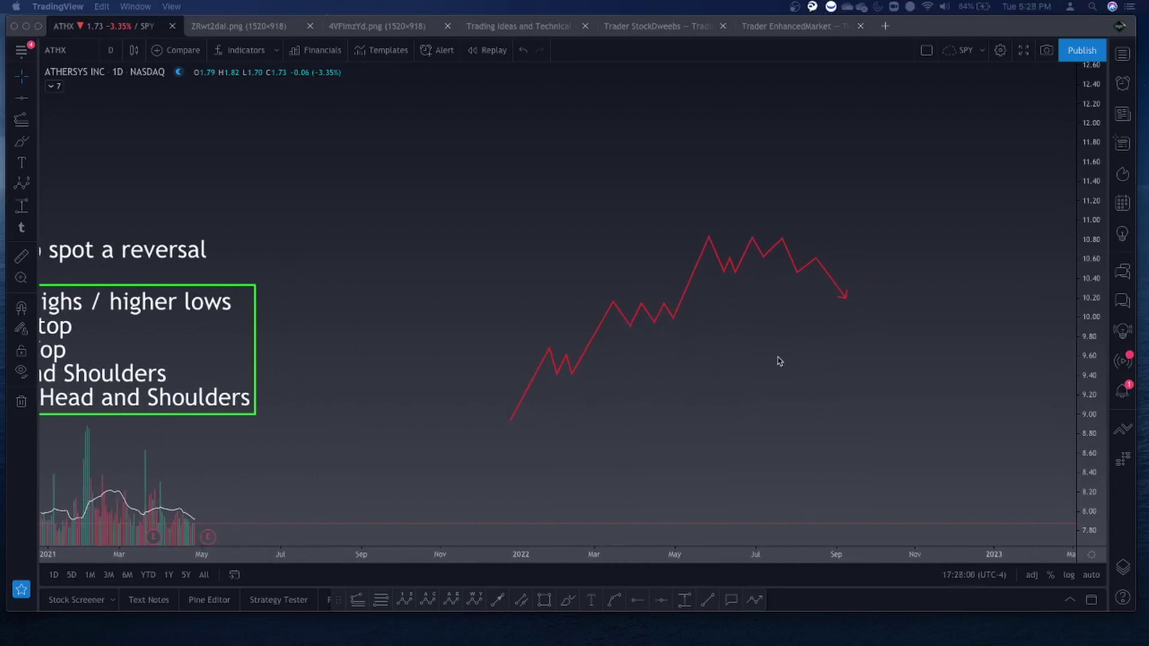
scroll(779, 361, up, 2)
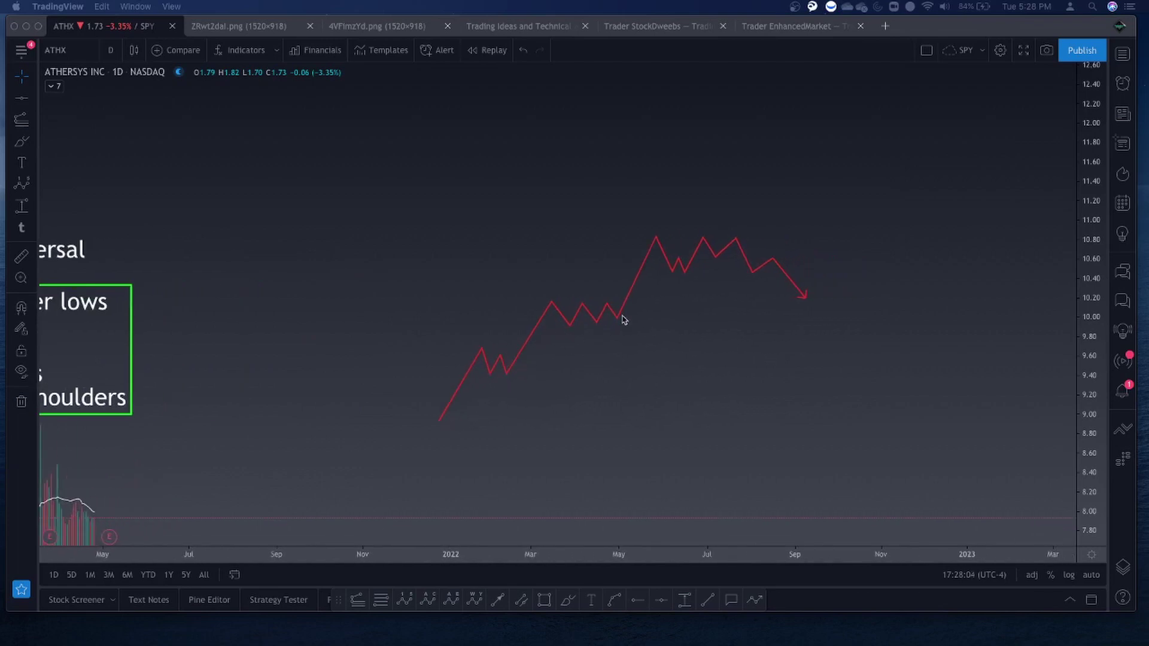
scroll(623, 319, up, 2)
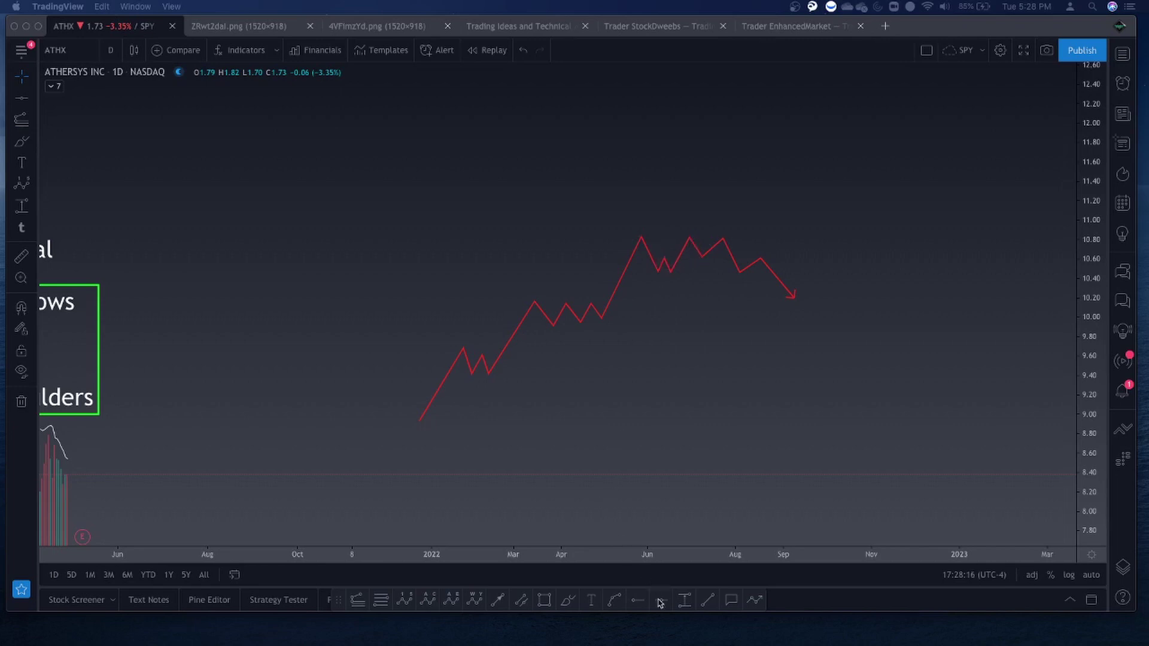
click(632, 601)
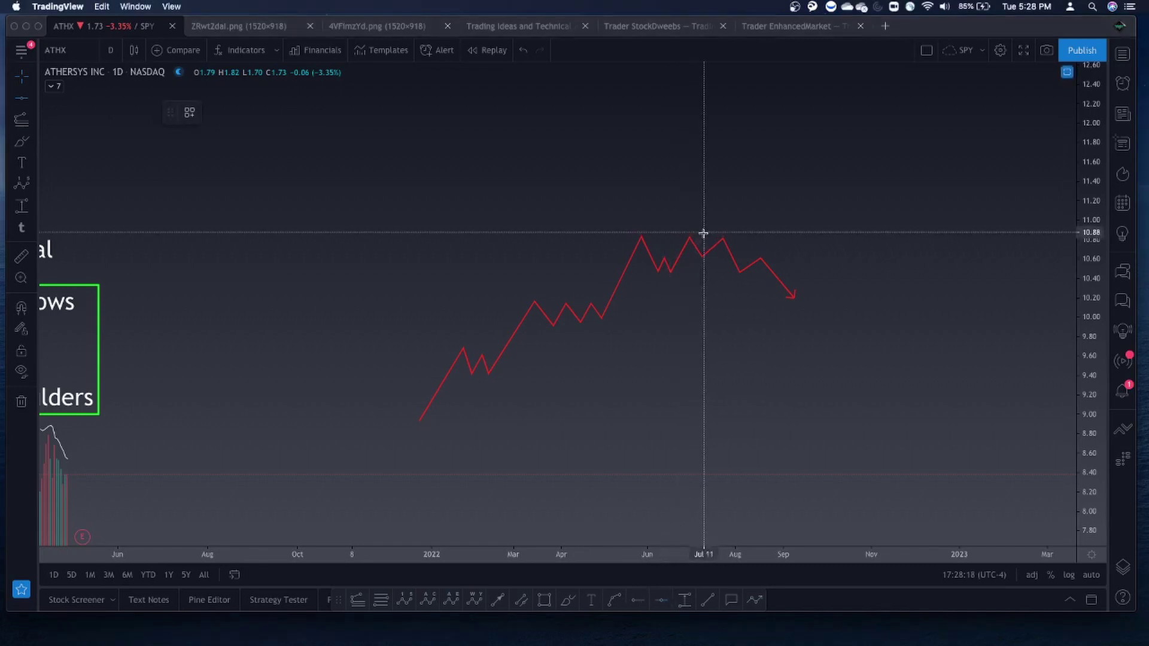
click(680, 258)
key(alt+h)
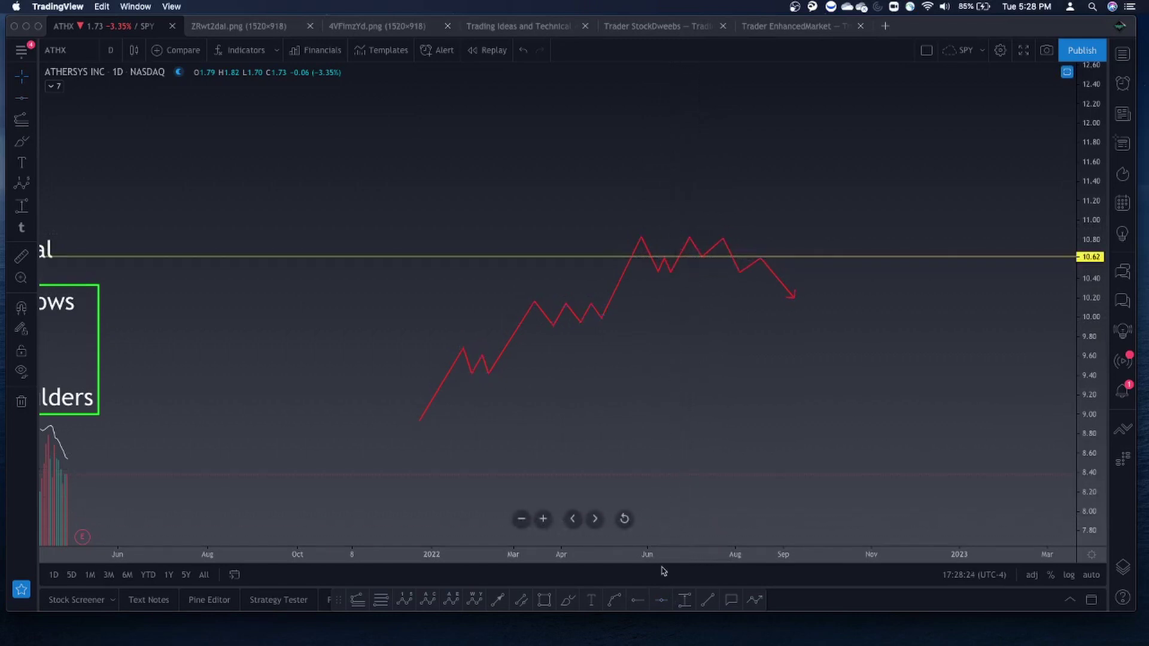
- Place a horizontal line at 10.82 across the path's three equal tops to mark the triple top
click(660, 597)
key(alt+h)
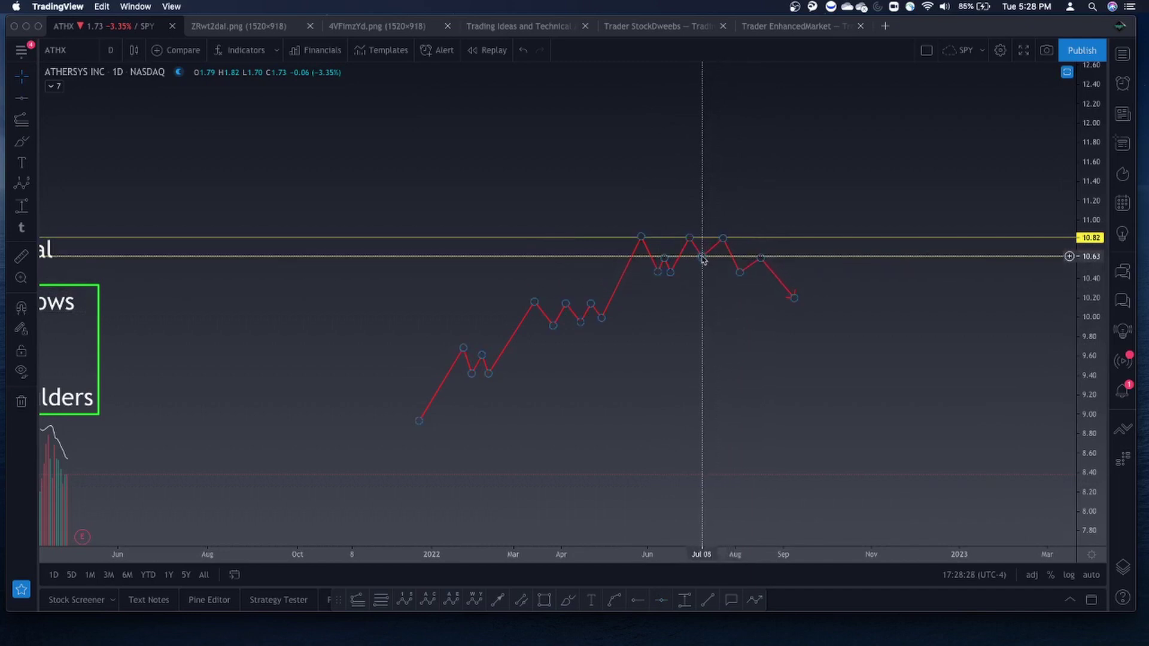
click(717, 250)
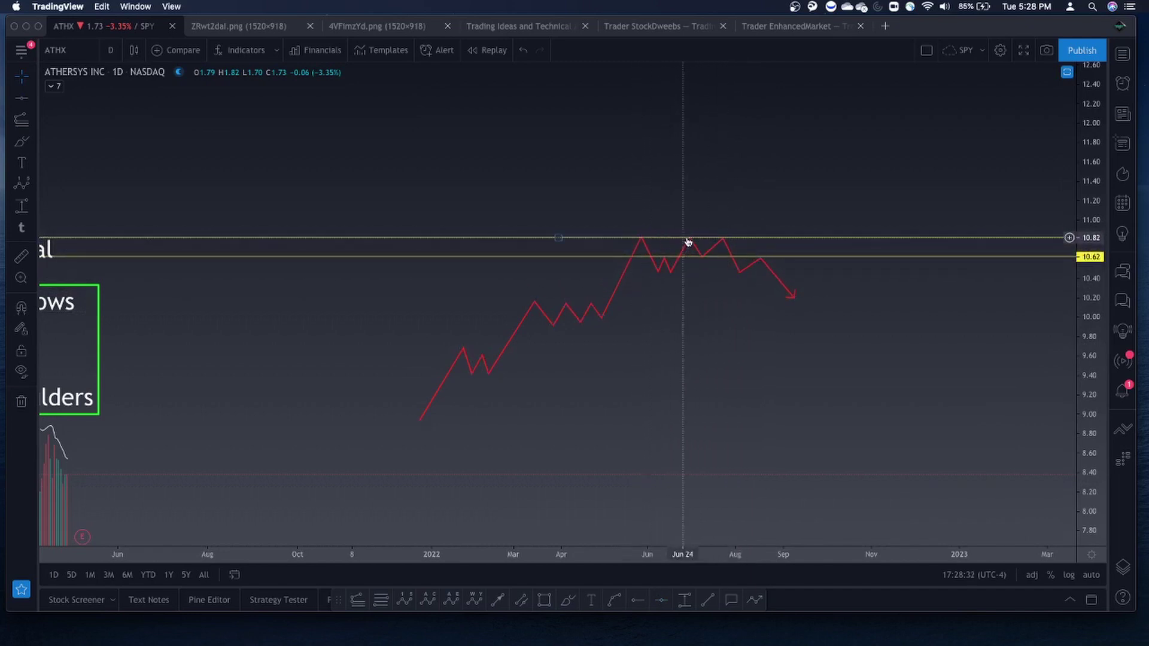
- Examine how the path's three tops, pullbacks and final decline line up with the horizontal lines at 10.82 and 10.62
scroll(691, 241, up, 2)
click(945, 326)
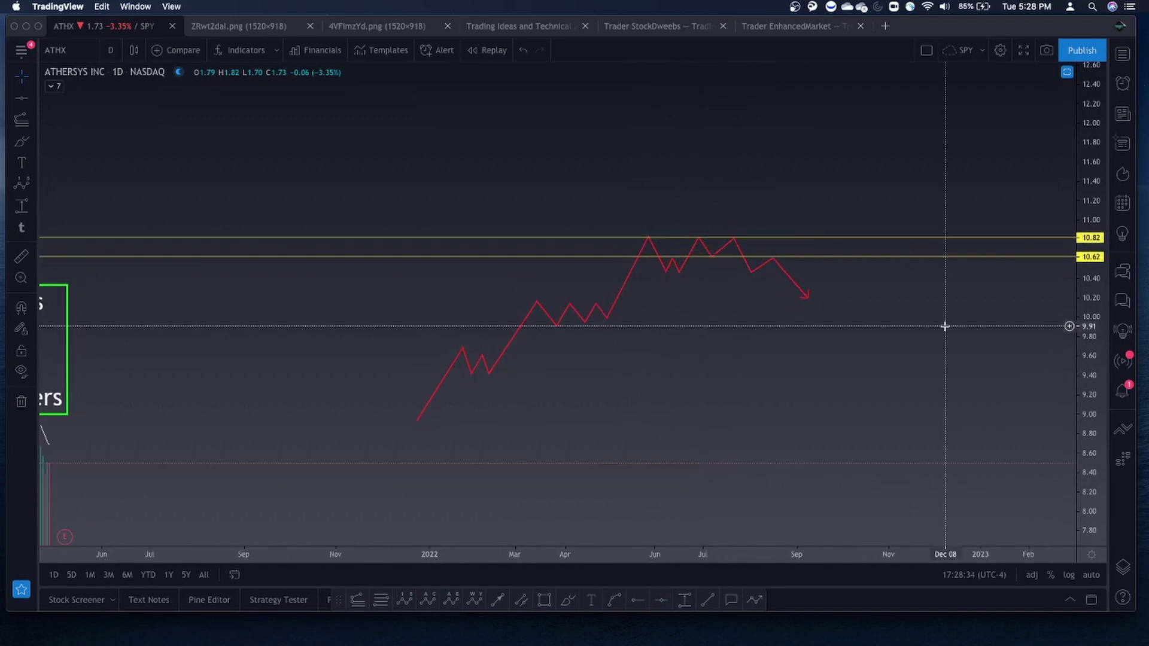
scroll(756, 249, up, 1)
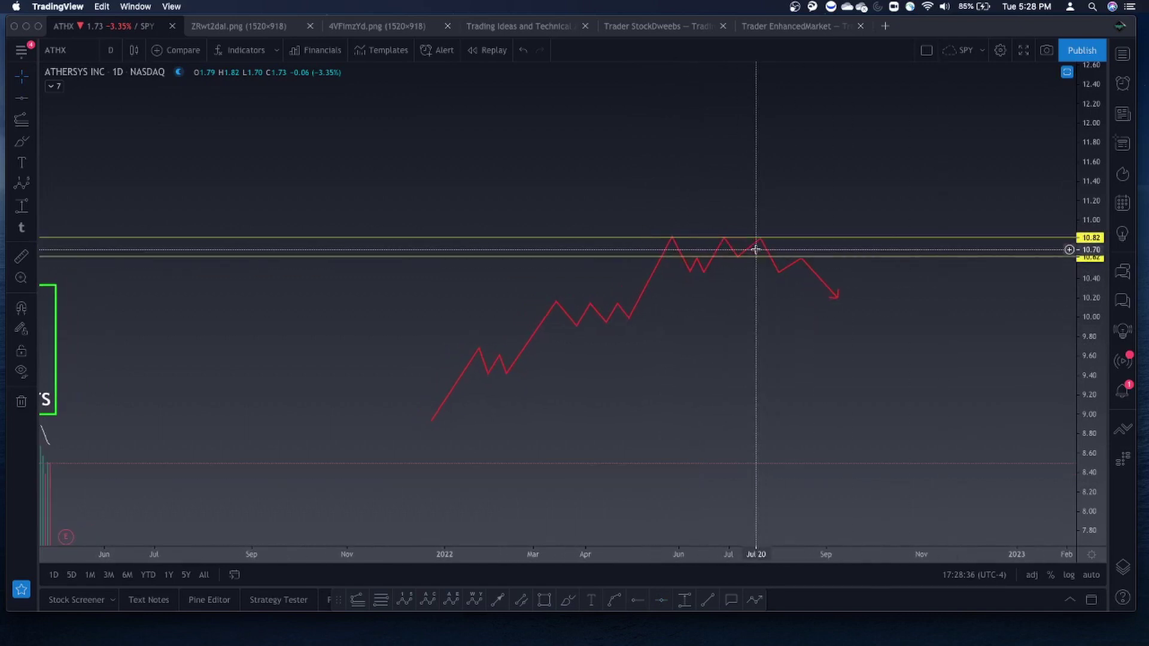
scroll(802, 270, down, 1)
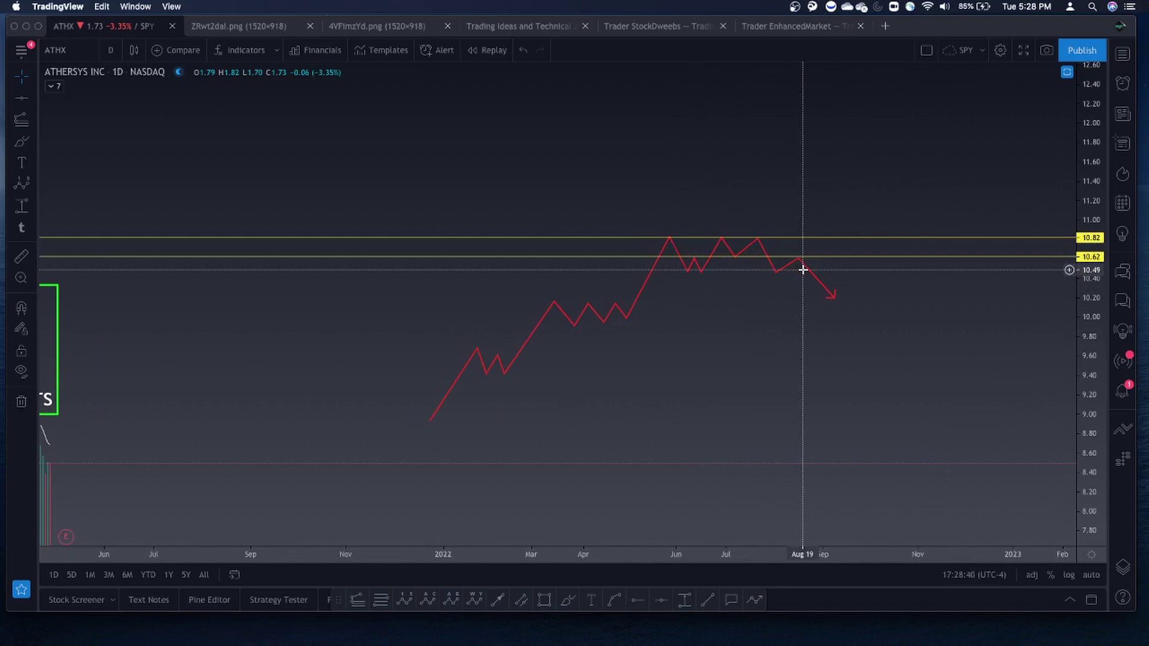
click(762, 239)
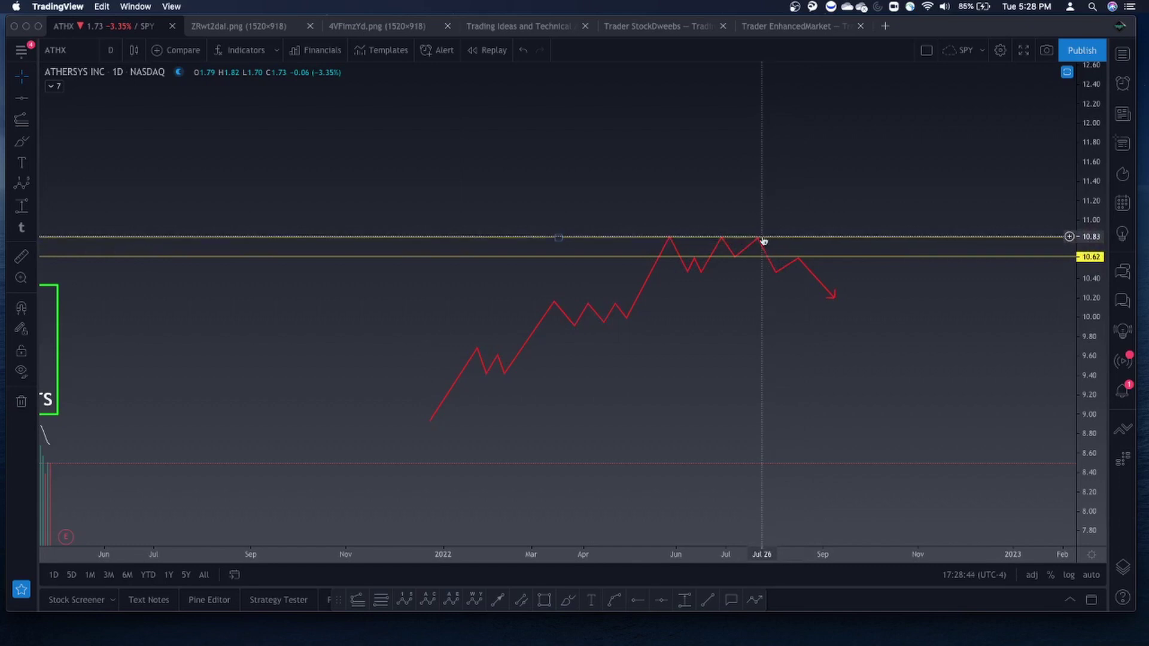
click(775, 282)
scroll(775, 308, up, 1)
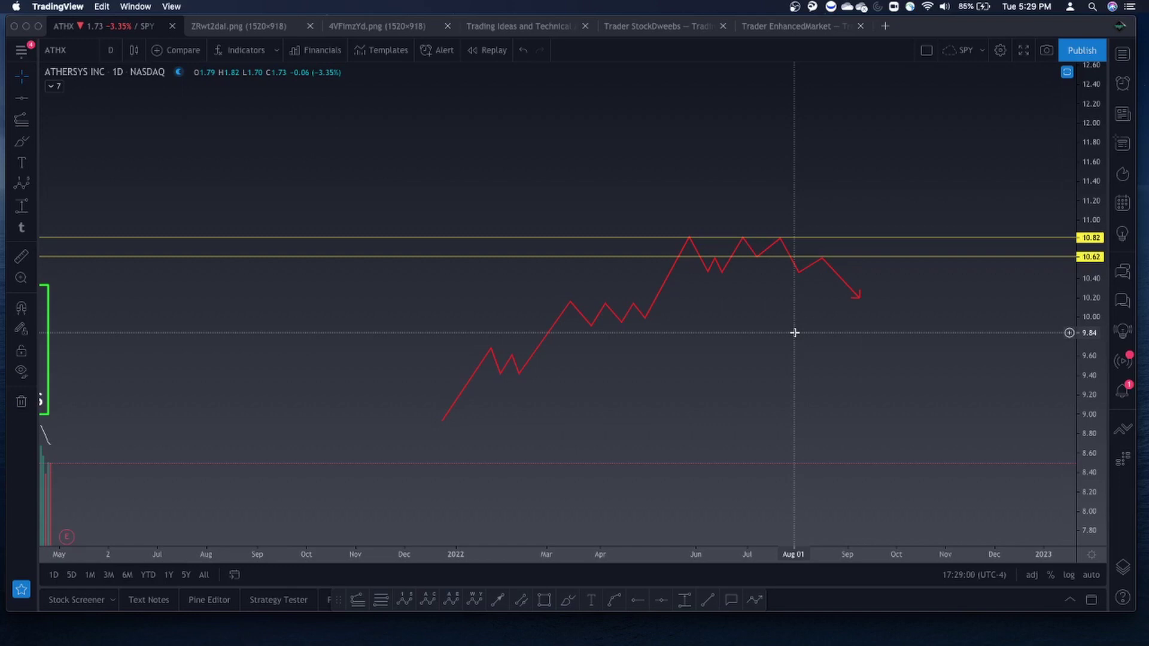
scroll(795, 331, down, 1)
scroll(774, 295, up, 2)
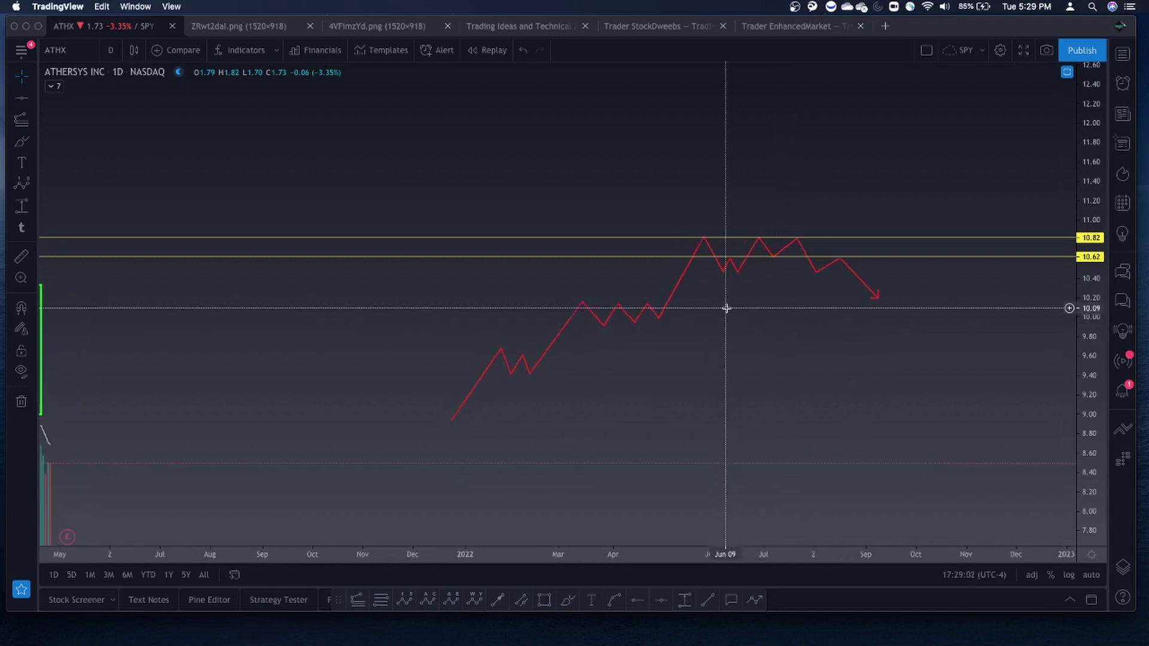
drag(772, 259, 828, 241)
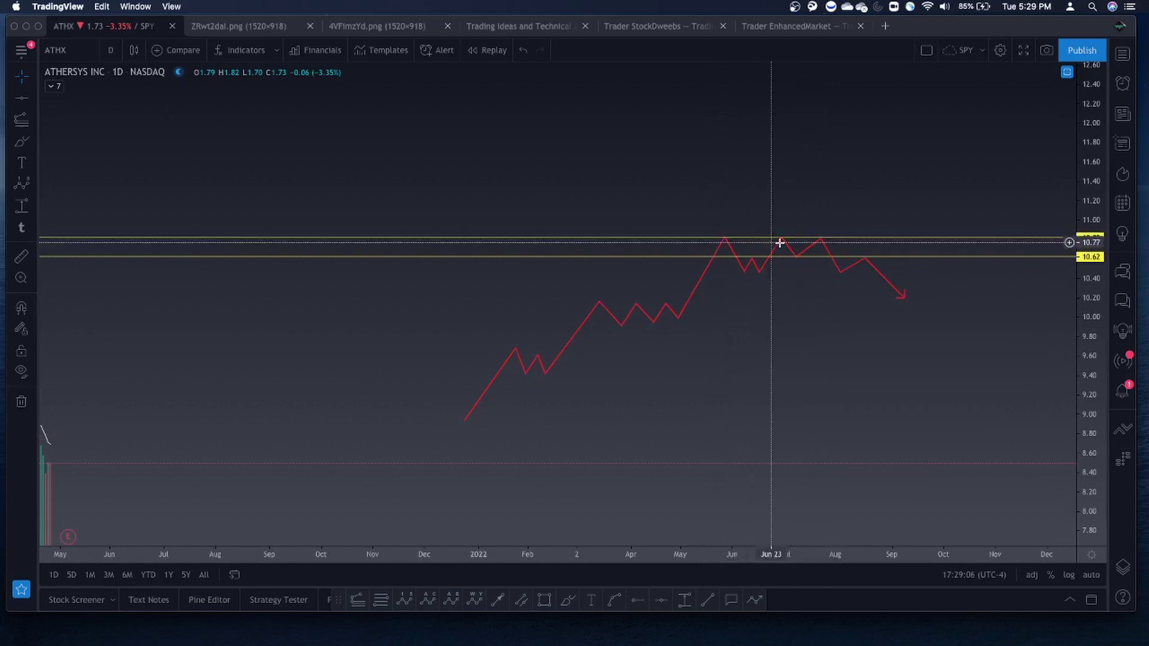
scroll(815, 242, down, 1)
scroll(817, 243, up, 2)
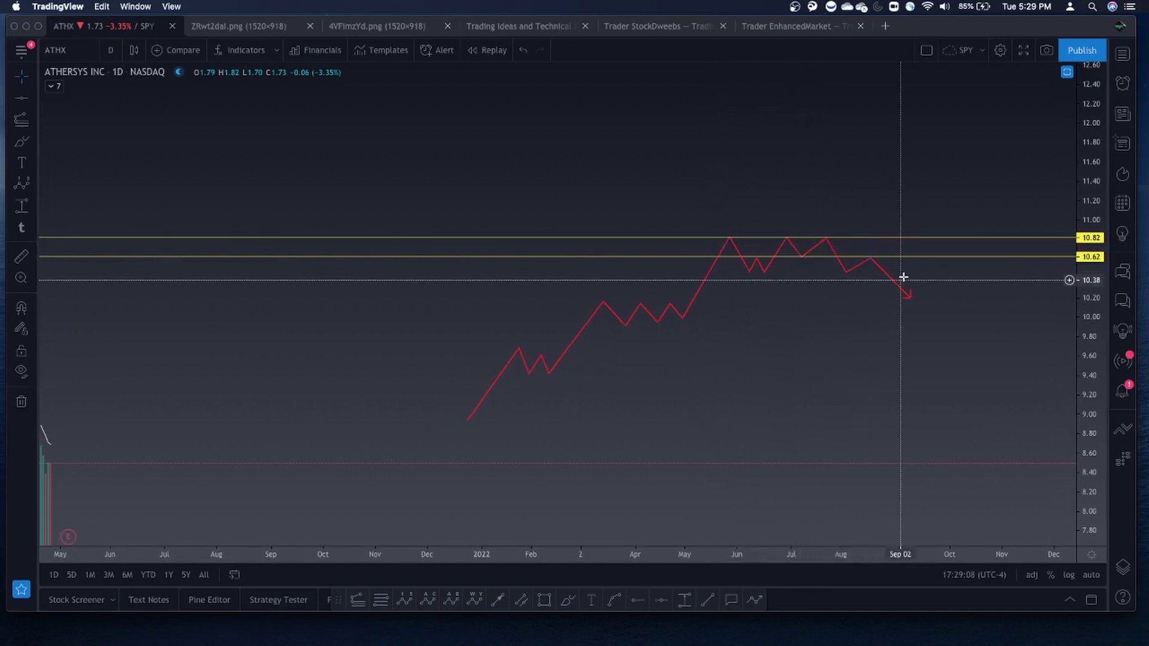
scroll(903, 277, up, 1)
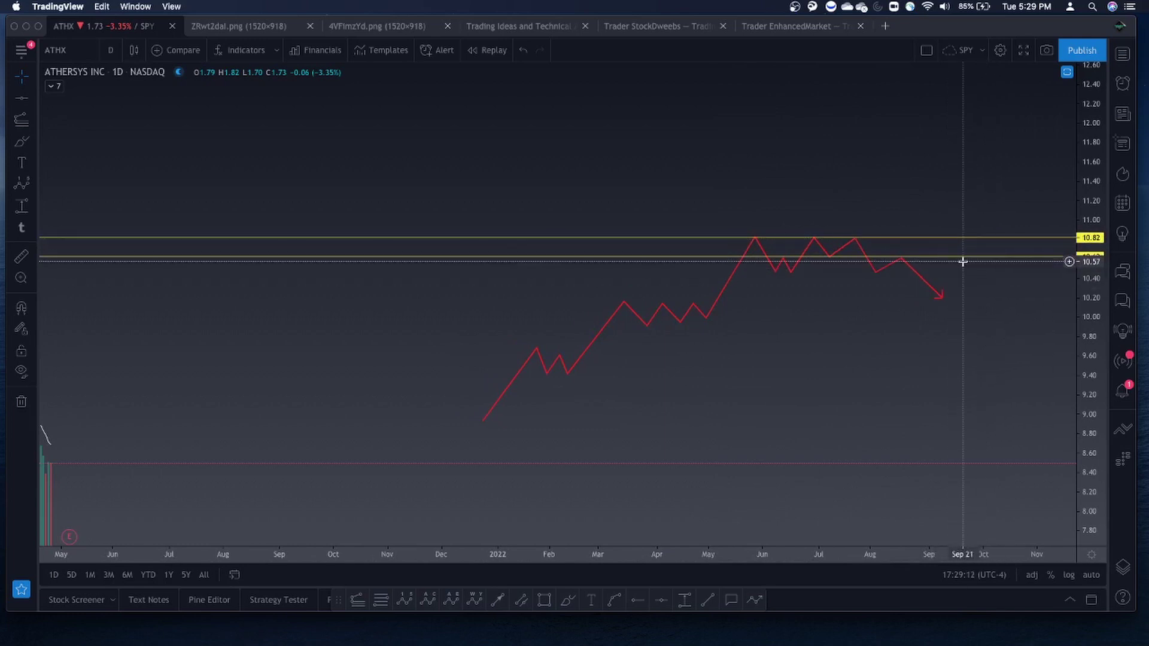
scroll(962, 261, down, 2)
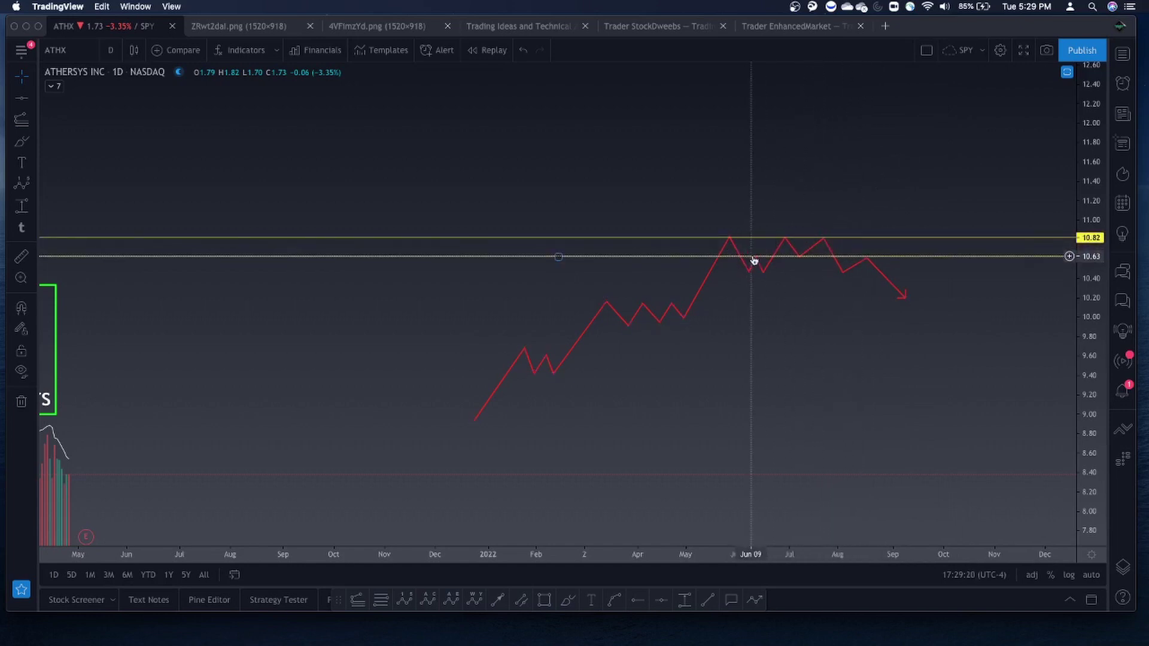
click(805, 257)
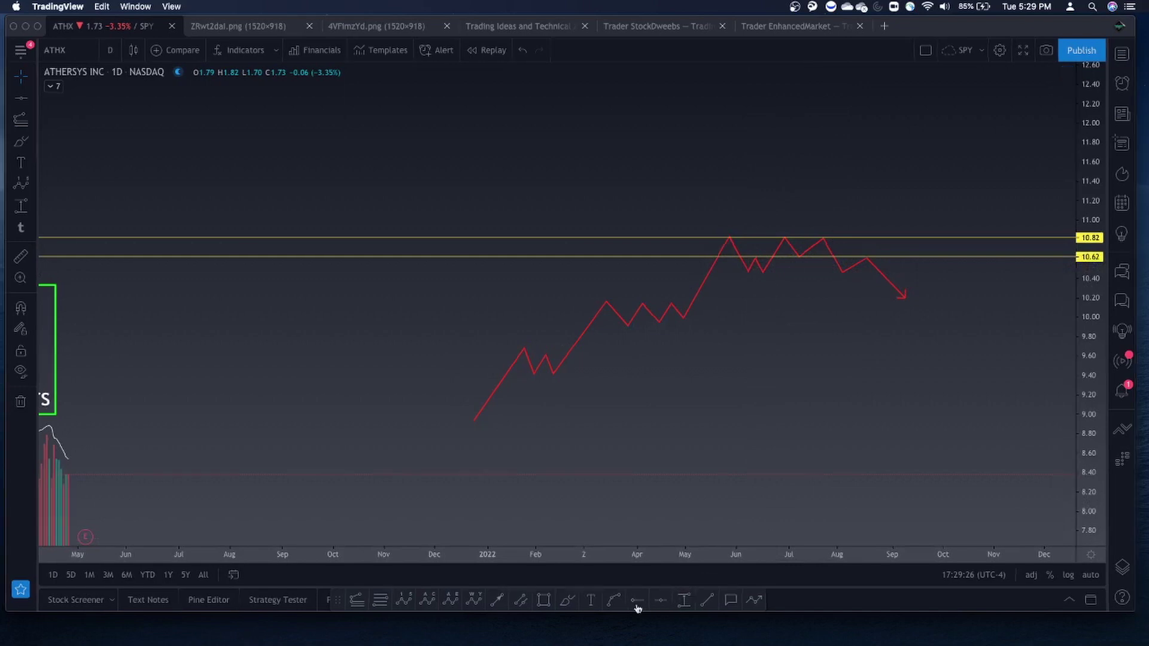
- Place a horizontal ray at 10.48 from the low after the first top and follow the path's later pullbacks against it
click(748, 271)
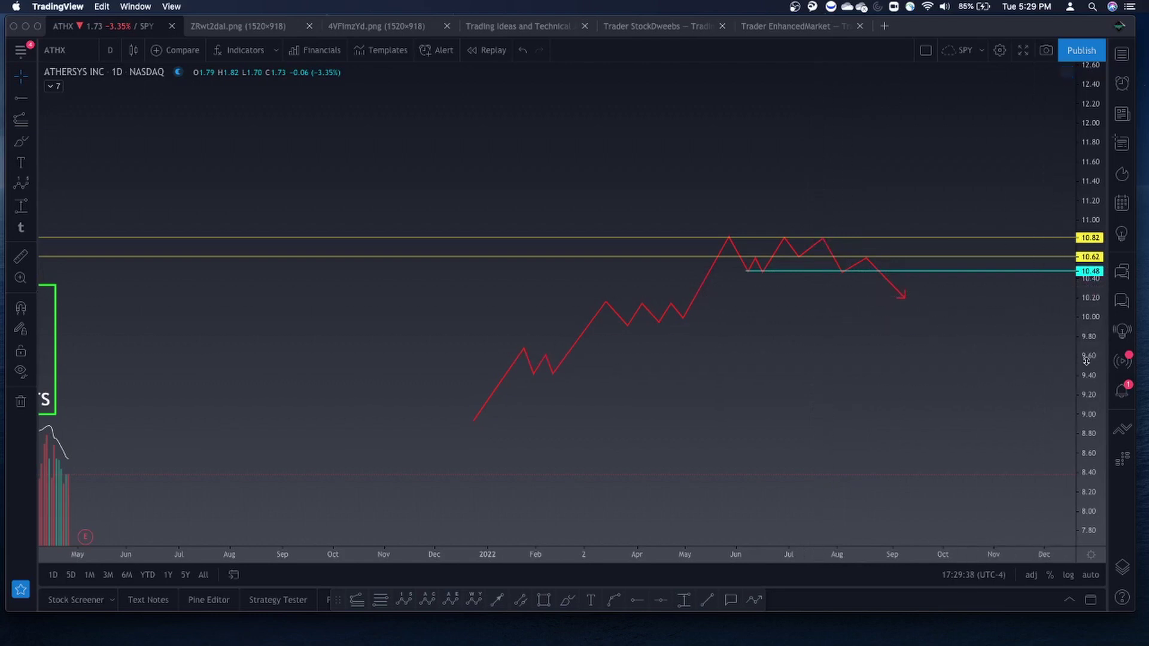
drag(1084, 360, 1084, 331)
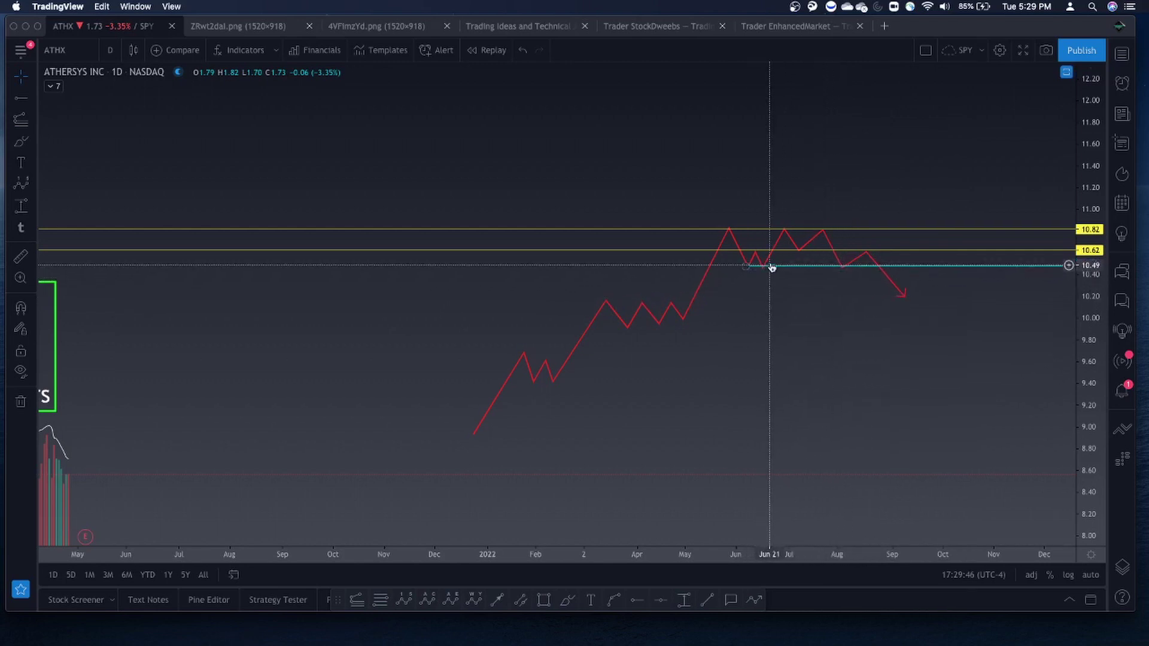
click(843, 268)
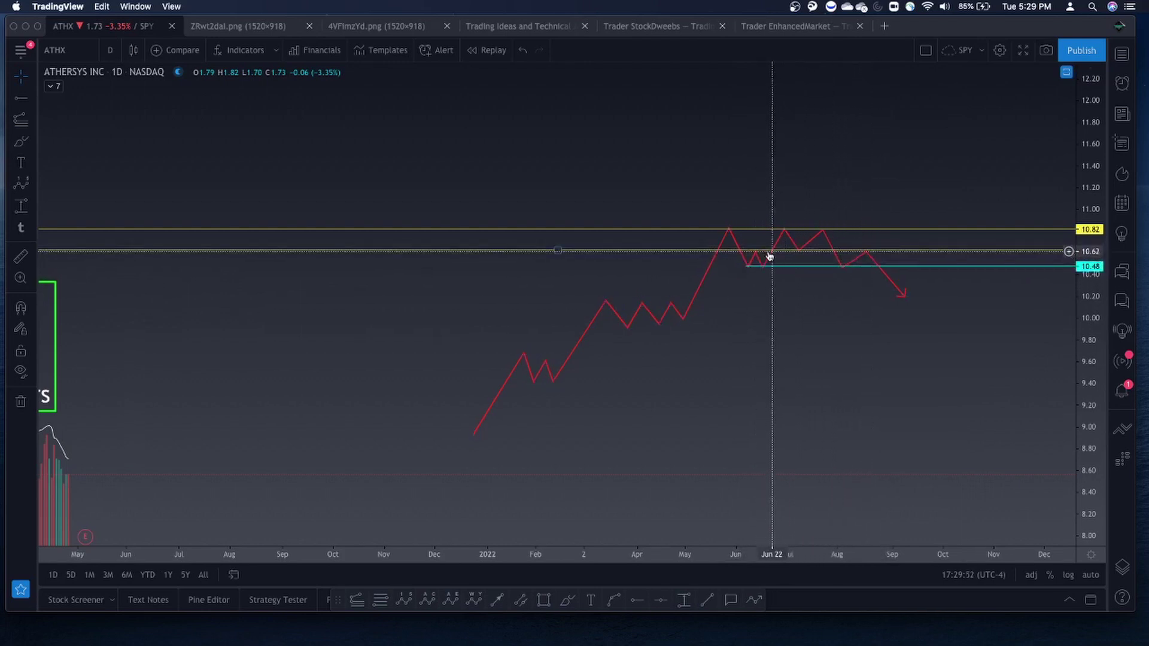
click(866, 255)
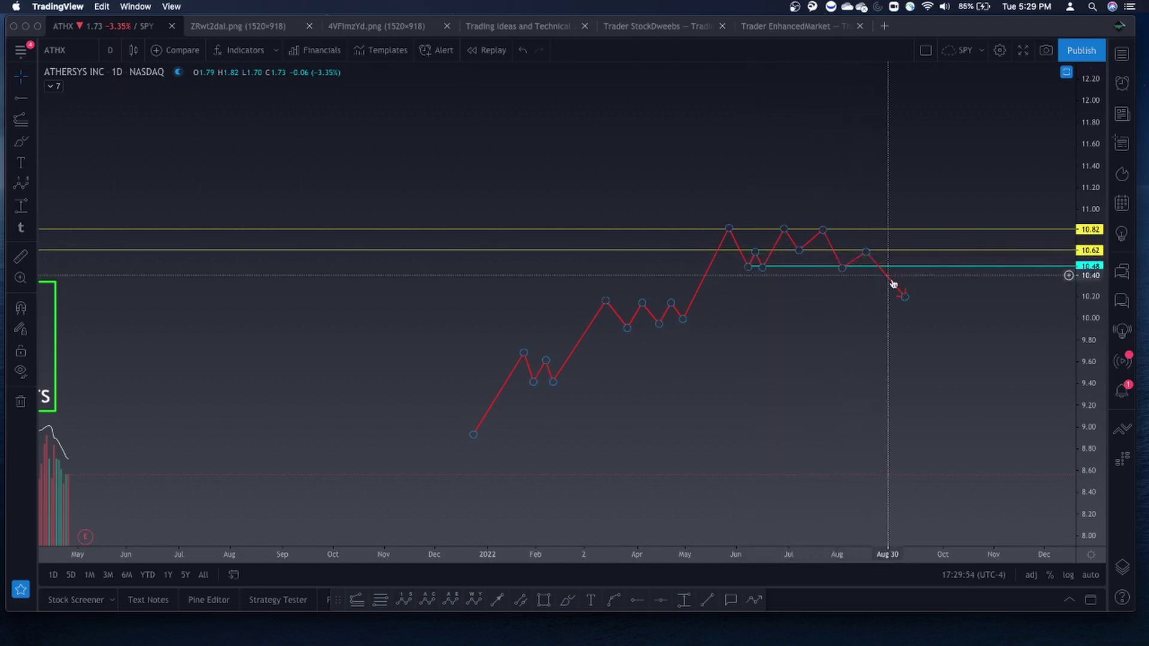
click(910, 302)
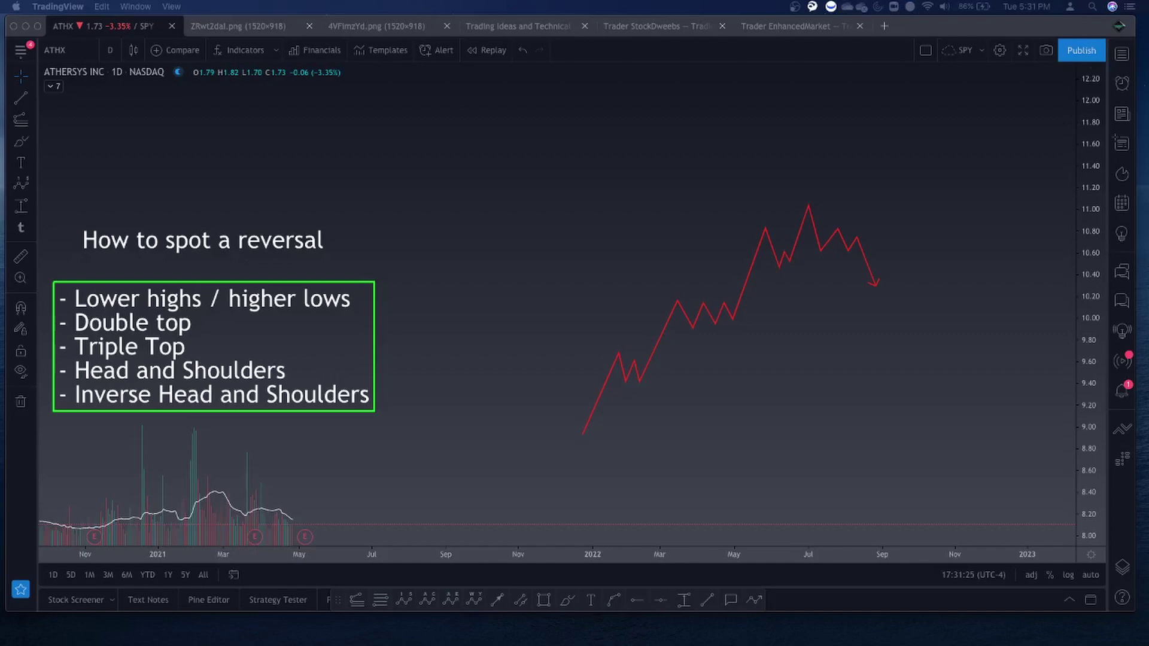
- Bring the Chart Patterns reference image in Safari over the chart, review its head and shoulders diagrams, and dismiss it
scroll(766, 437, up, 3)
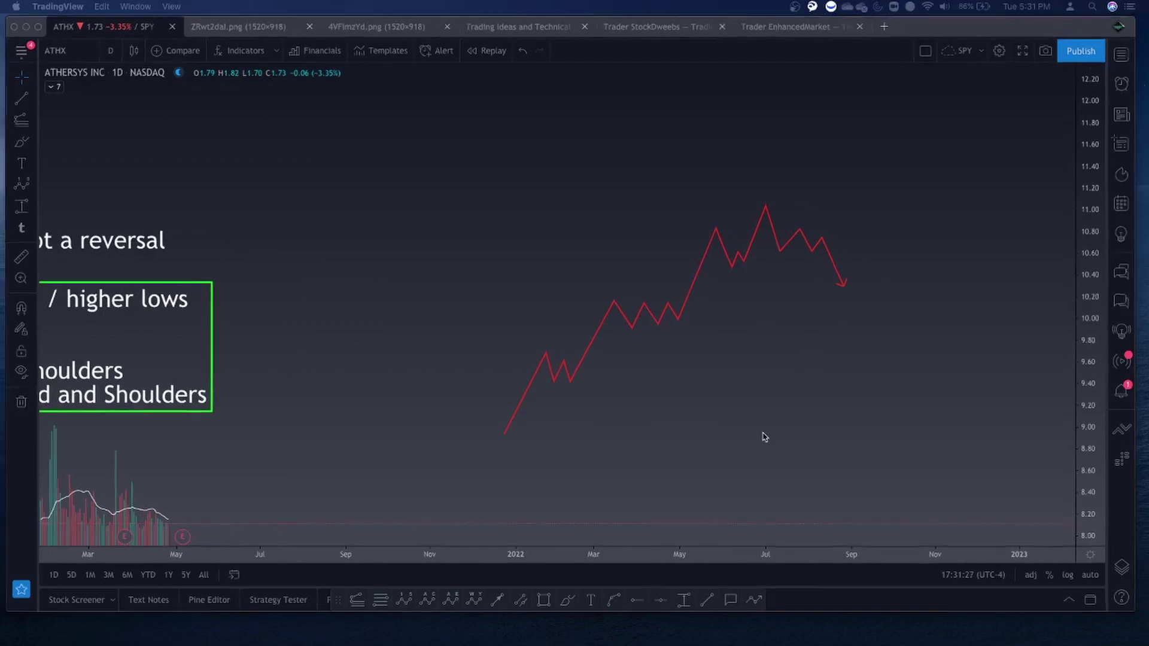
key(ctrl+Up)
key(ctrl+Up)
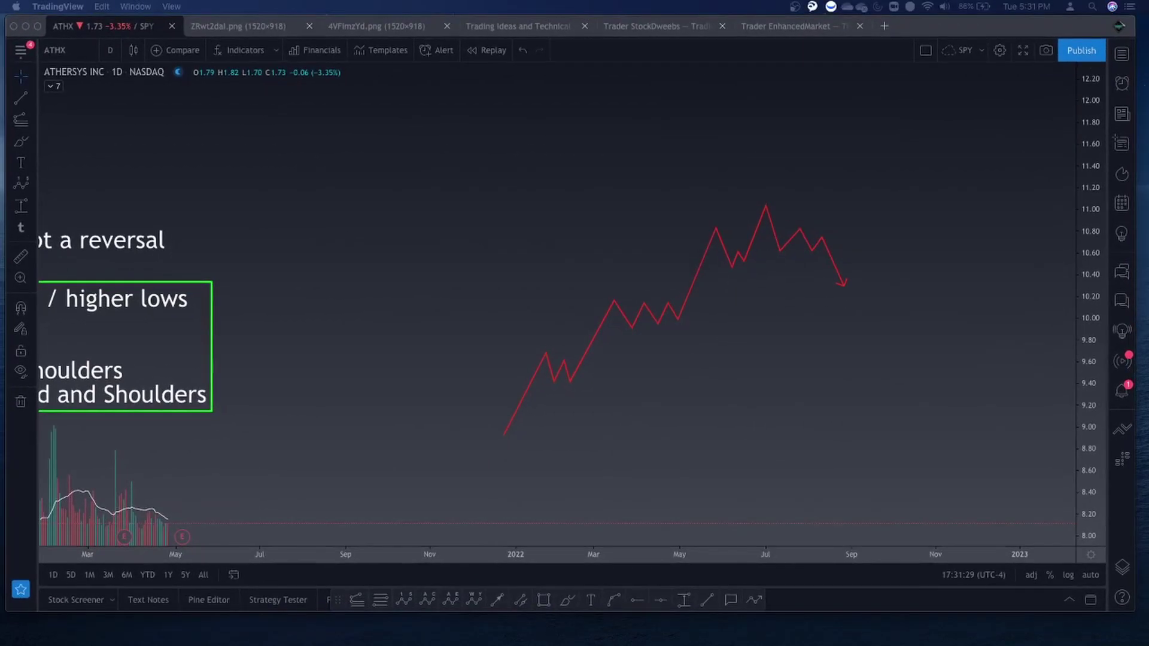
drag(1148, 119, 748, 66)
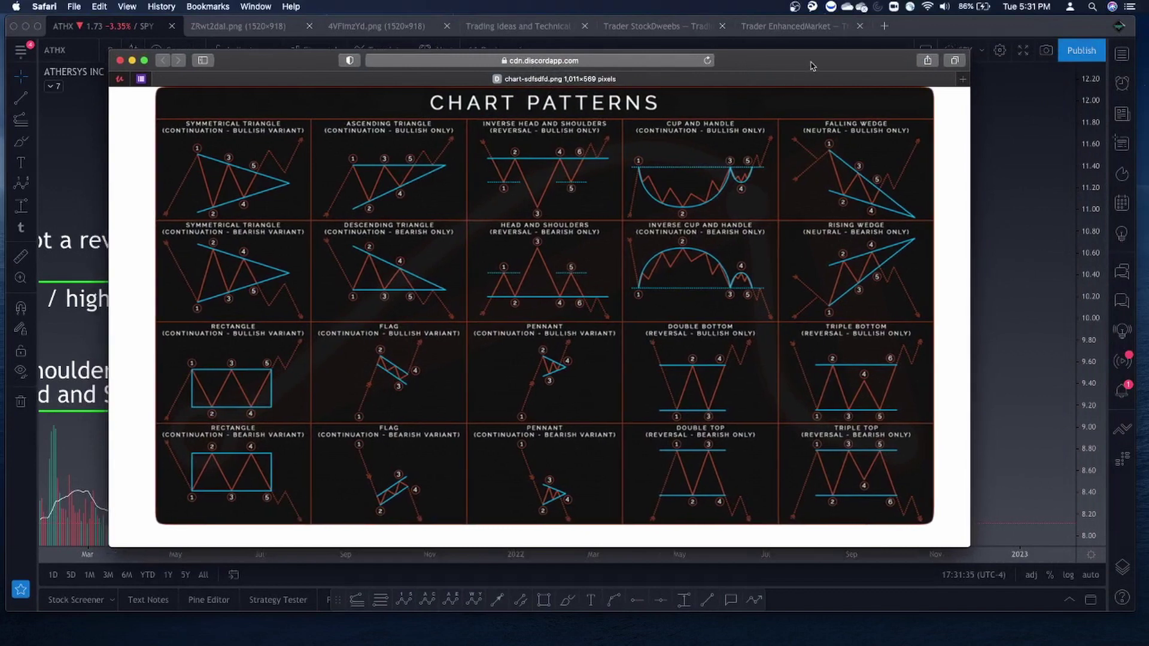
drag(811, 65, 821, 60)
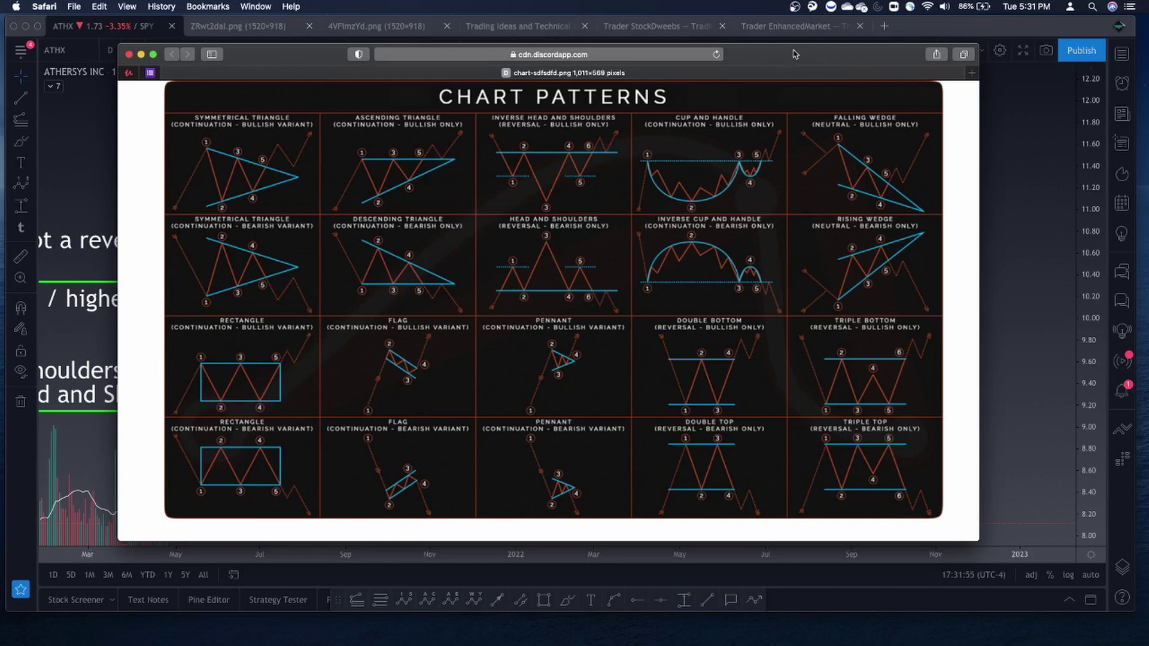
key(super+w)
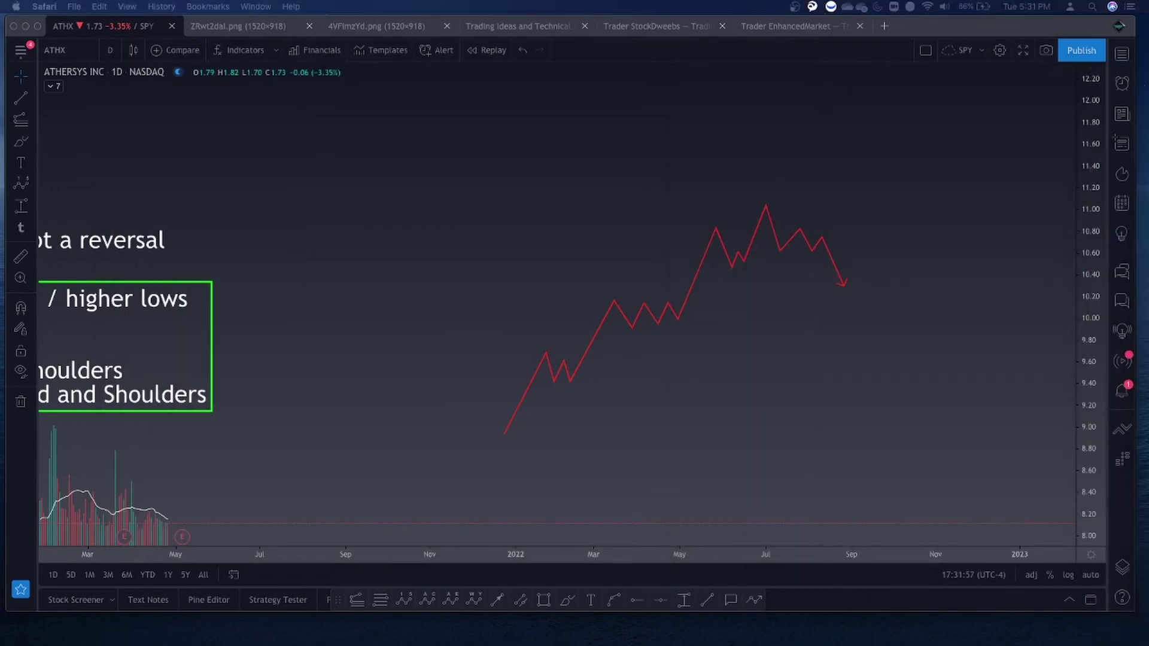
- Draw a small rectangle around the first shoulder's peak, the top just before the path's highest peak
scroll(587, 111, up, 2)
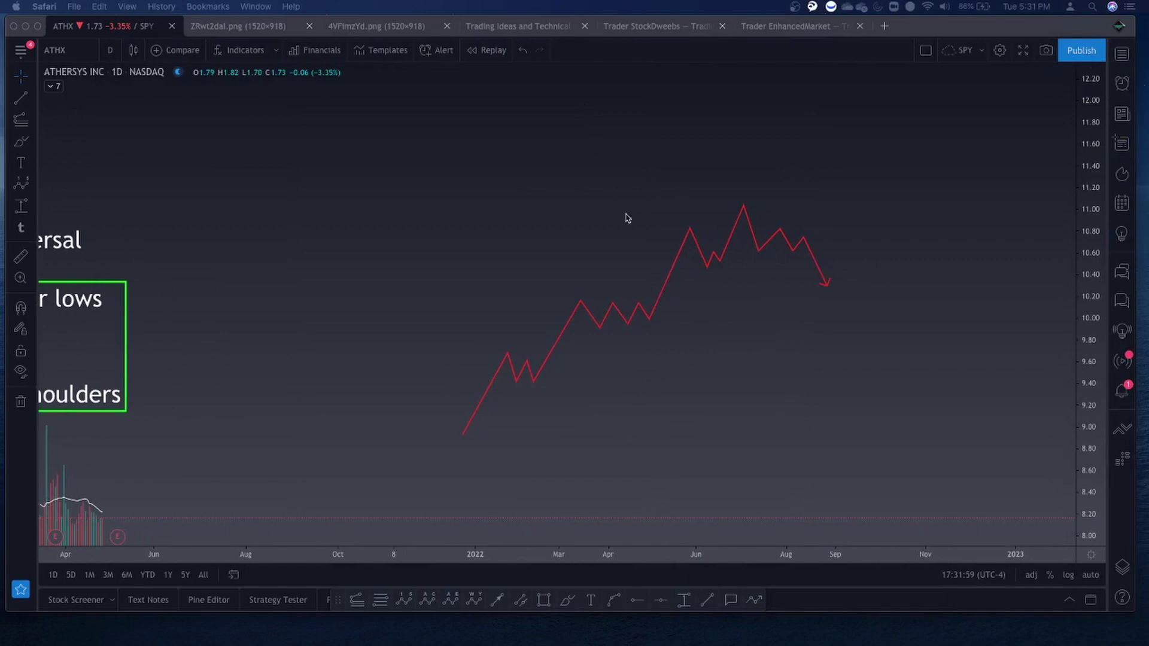
scroll(627, 218, up, 2)
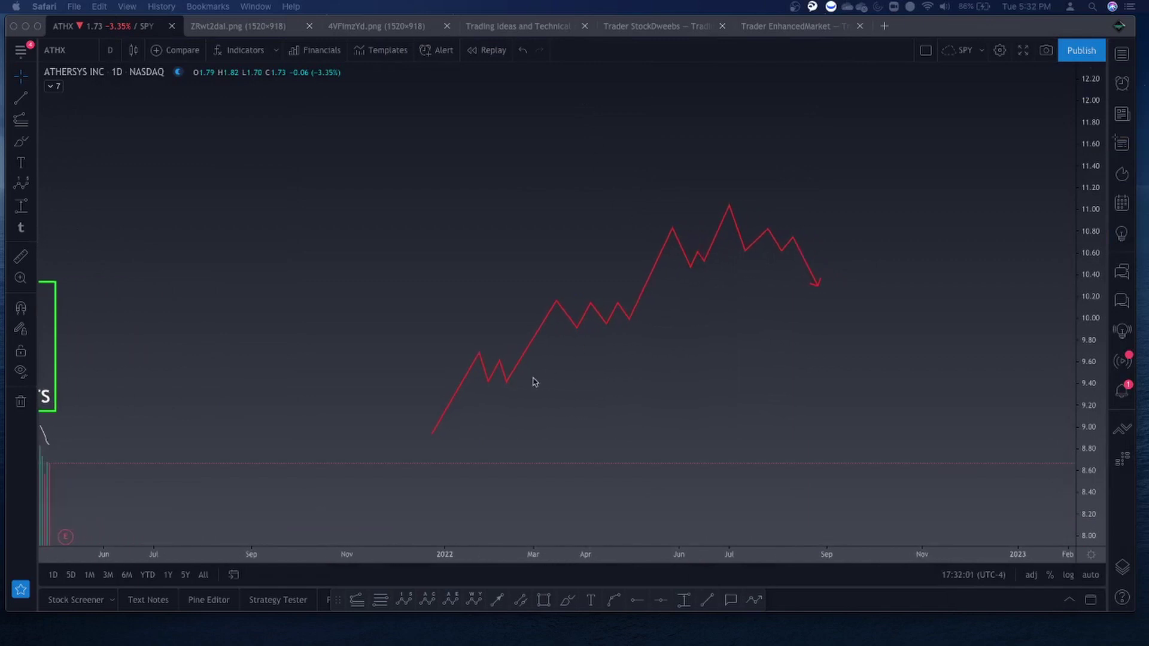
click(687, 212)
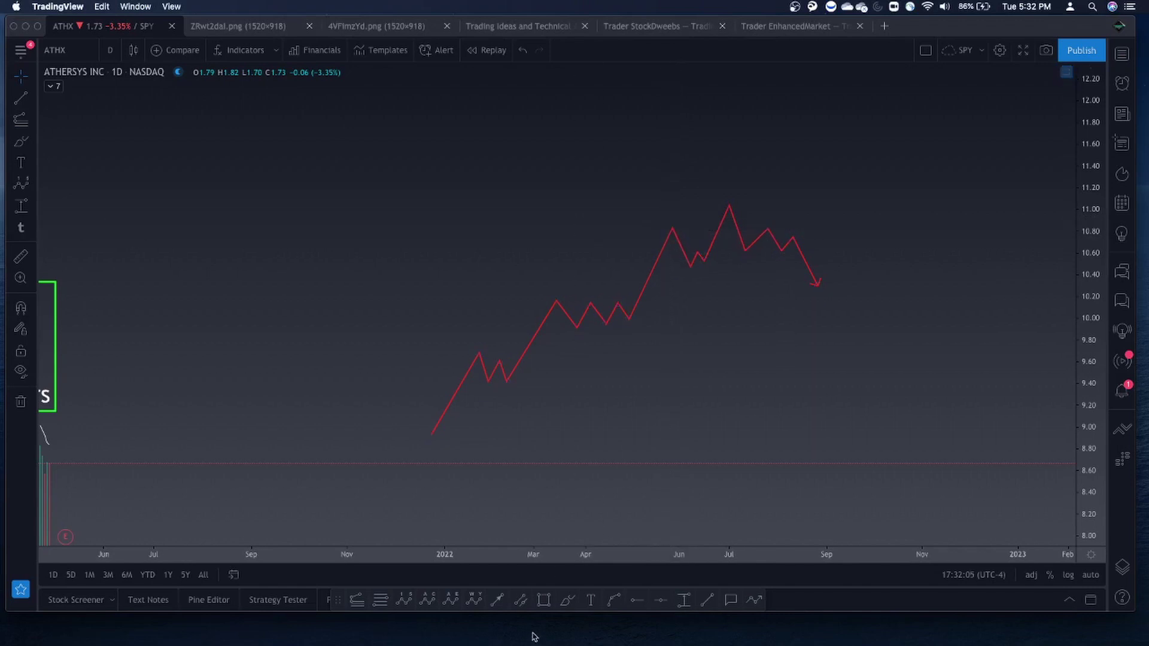
click(542, 600)
drag(650, 215, 682, 236)
click(676, 275)
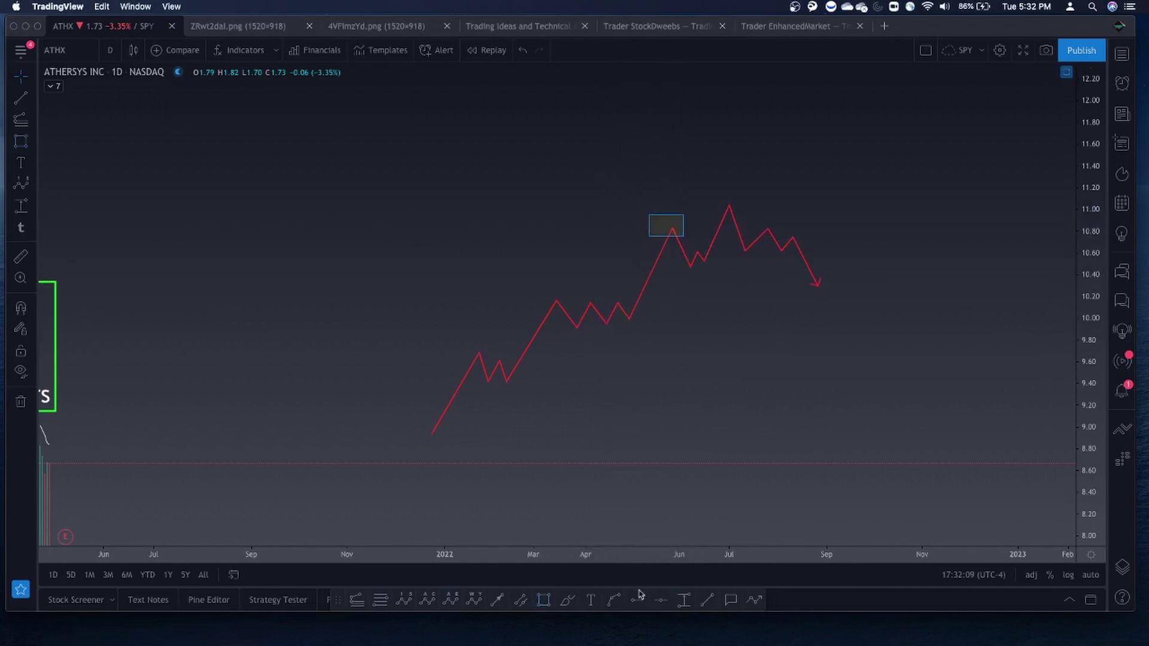
- Draw a rectangle around the path's highest peak to mark the head
click(544, 601)
drag(704, 194, 748, 215)
click(718, 249)
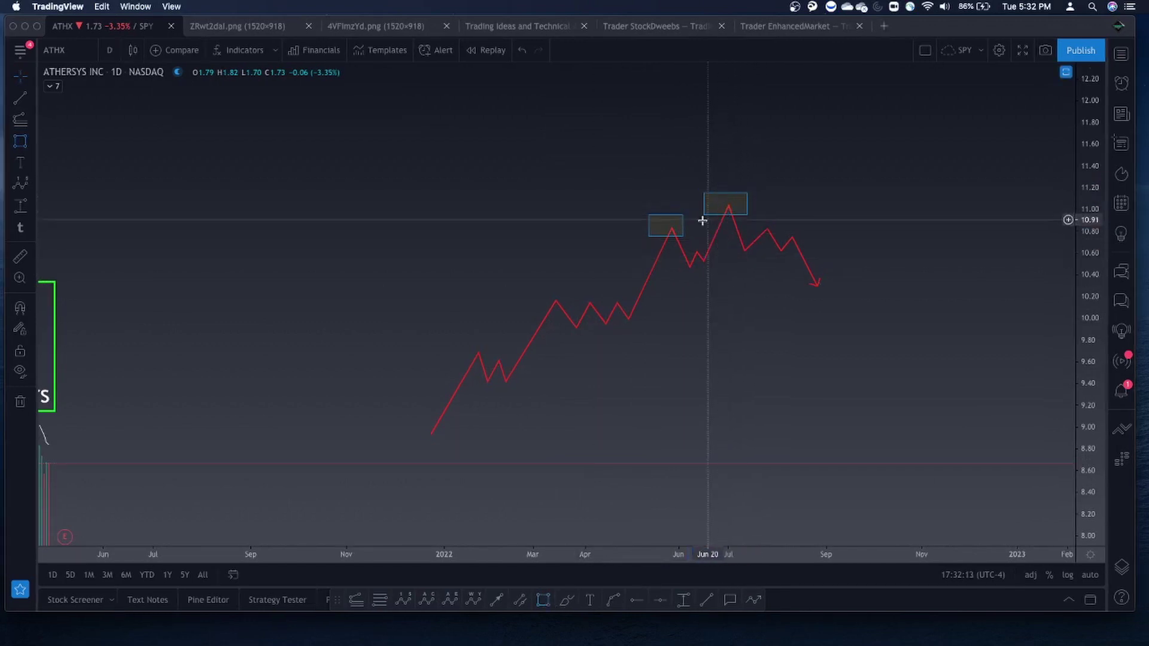
click(673, 236)
key(Escape)
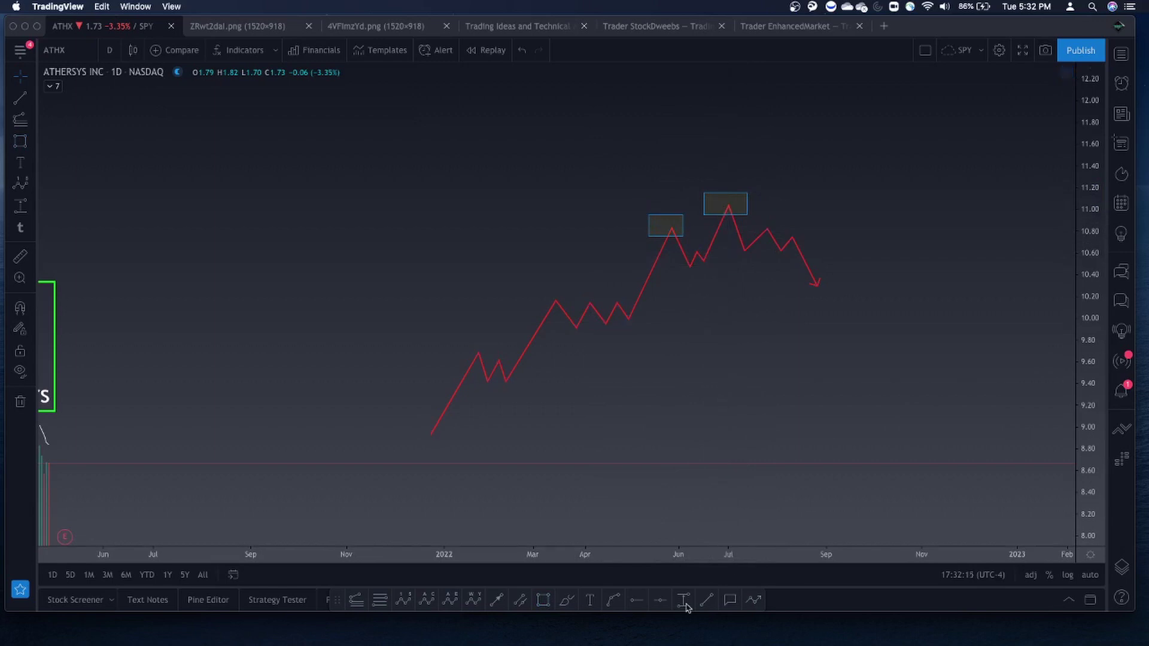
- Draw a small rectangle around the peak after the head, with its lower edge at 10.75, to mark the second shoulder
click(543, 601)
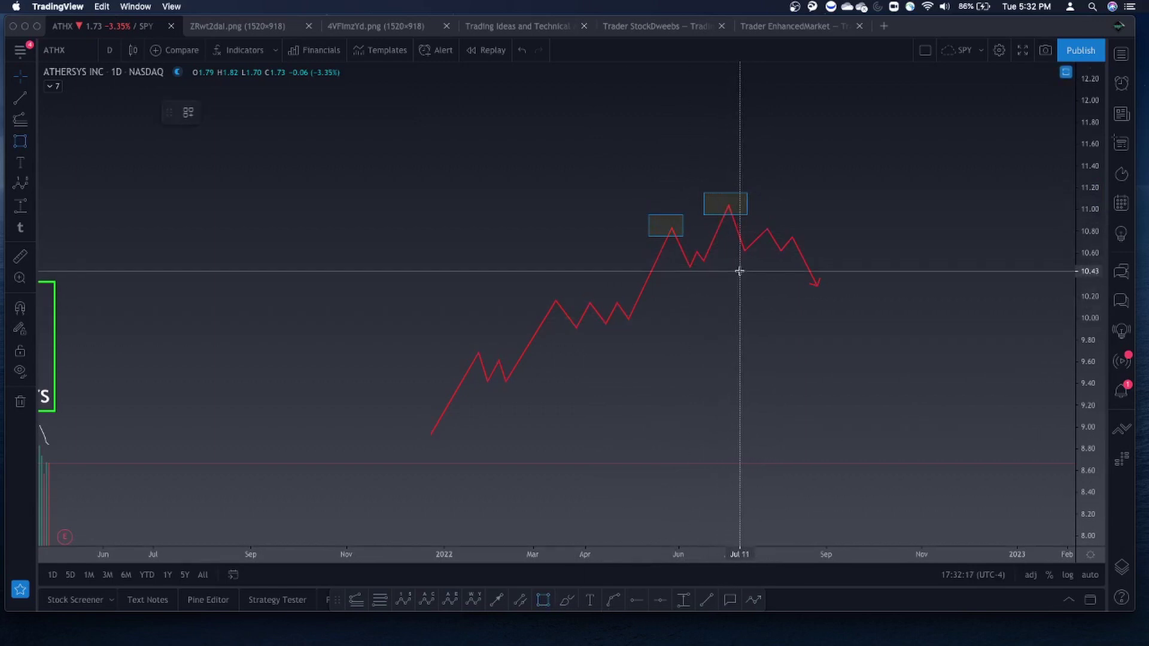
mouse_move(758, 216)
mouse_down()
mouse_move(759, 233)
mouse_move(778, 237)
mouse_up()
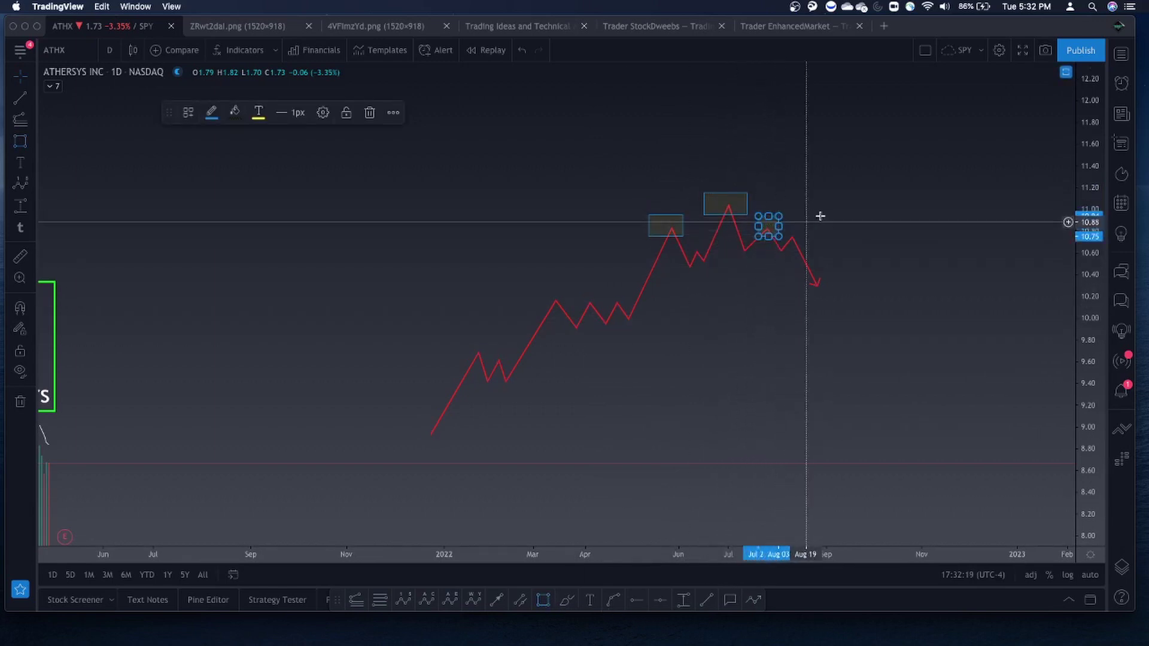
click(828, 213)
scroll(828, 212, up, 2)
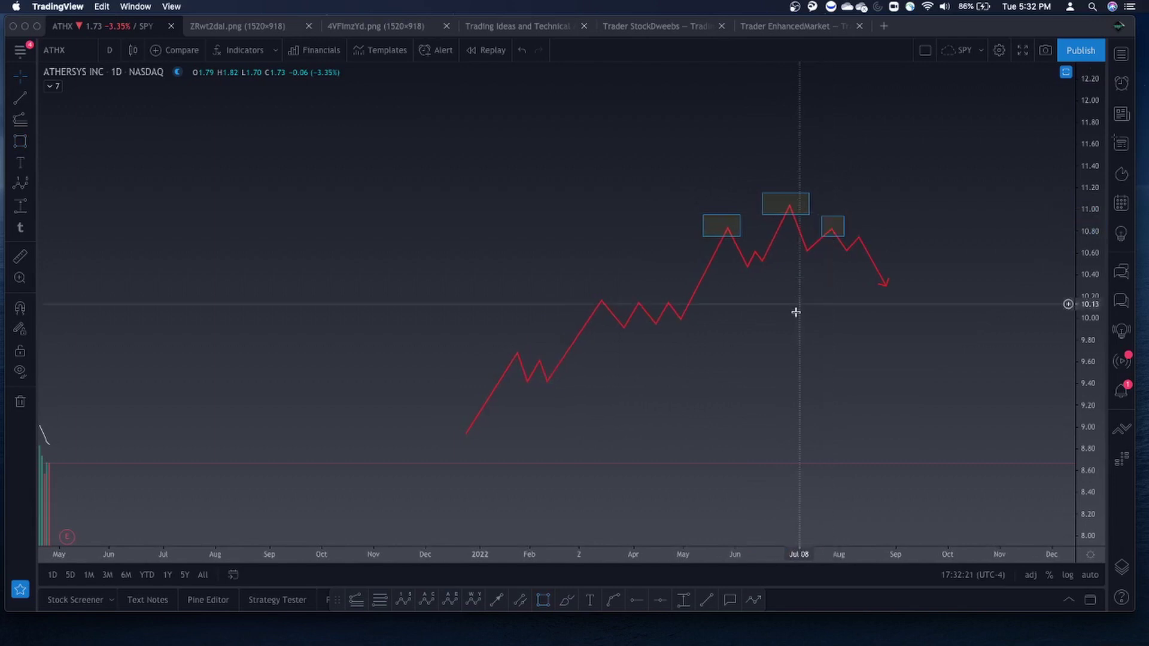
click(809, 207)
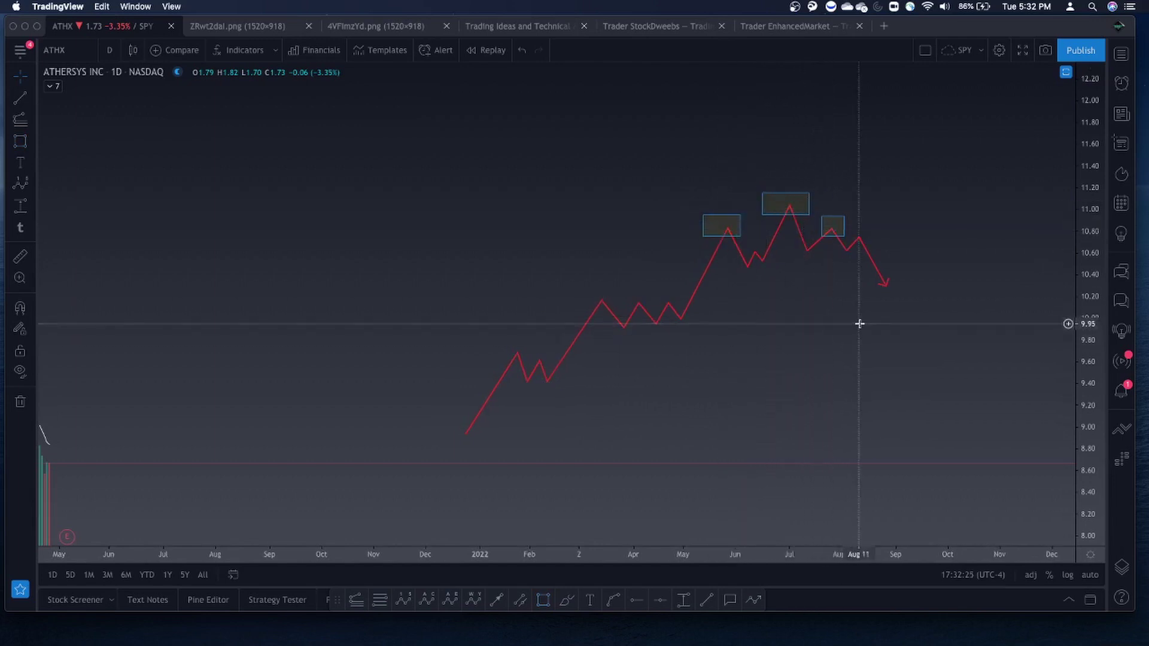
- Draw a trend line as the neckline from the Jun 07 low at 10.46 through the low after the head to about 10.80 at Aug 24
scroll(863, 326, down, 2)
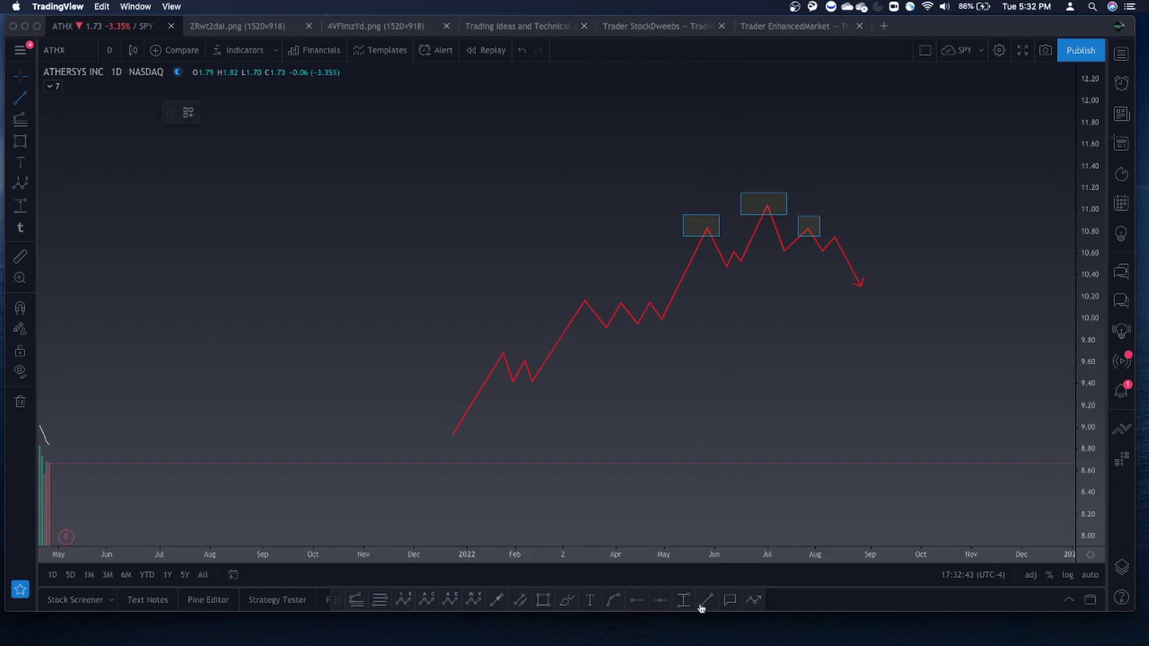
click(736, 266)
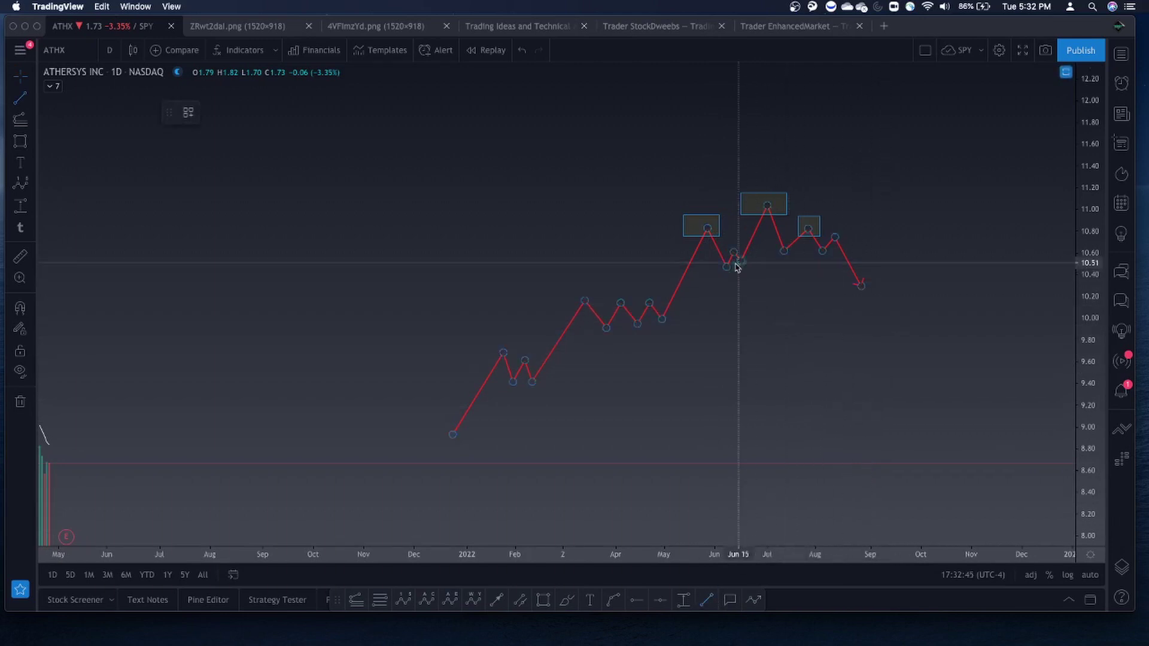
click(724, 268)
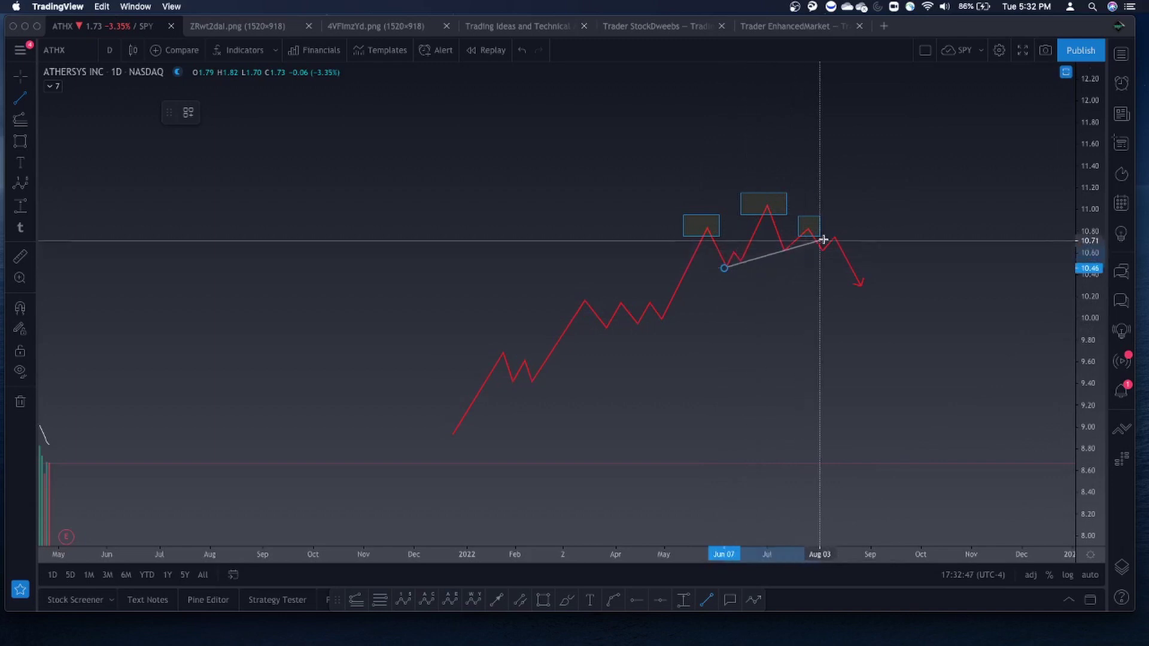
click(856, 232)
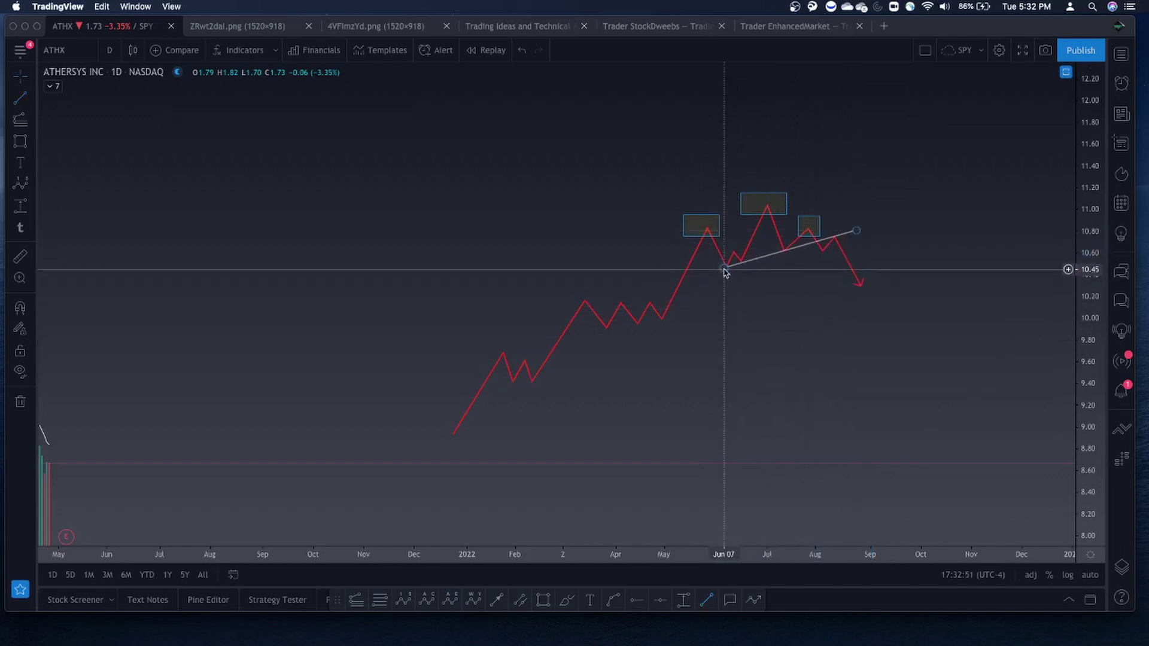
click(735, 333)
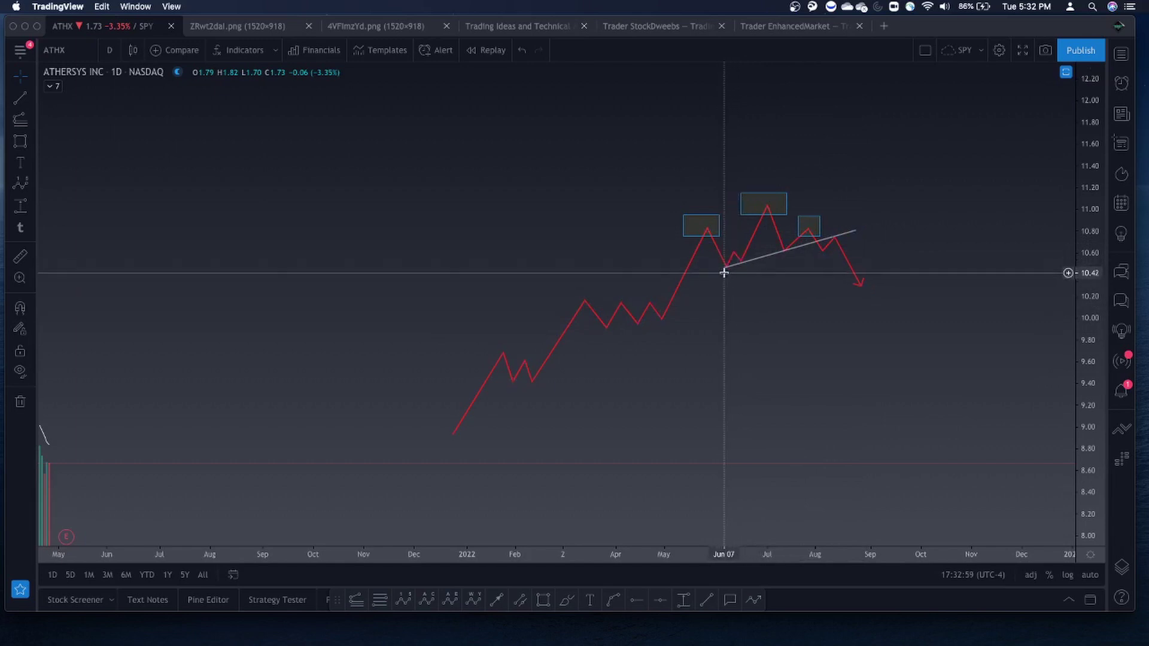
- Examine where the path breaks below the neckline after the second shoulder and where it retests the line from underneath
click(742, 265)
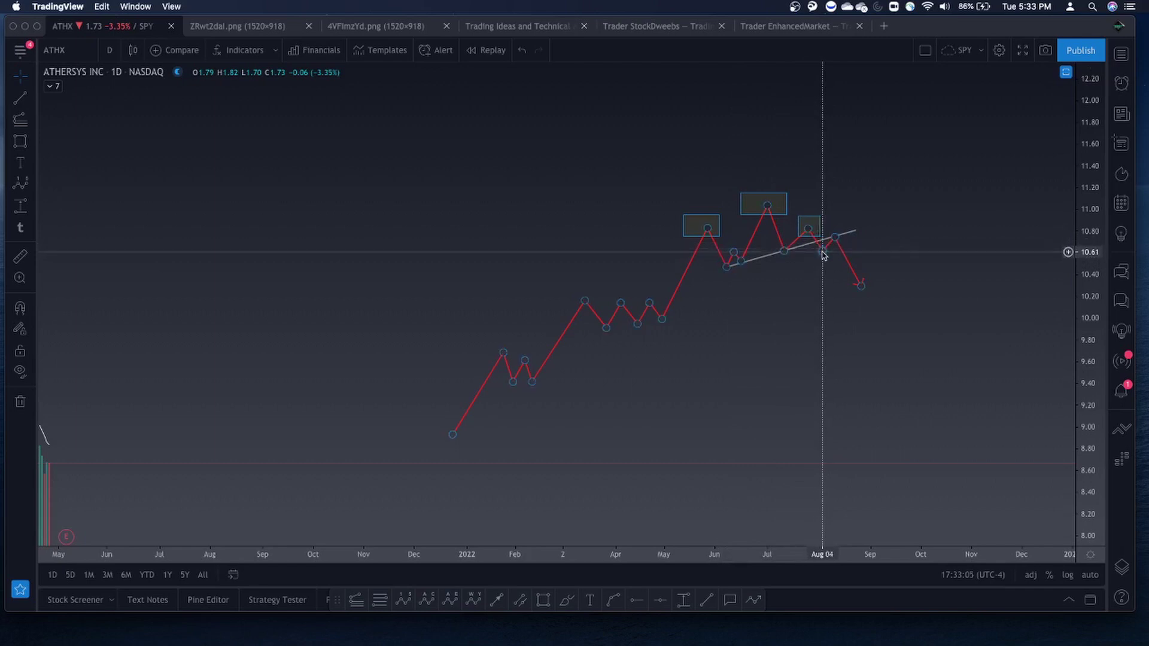
key(Escape)
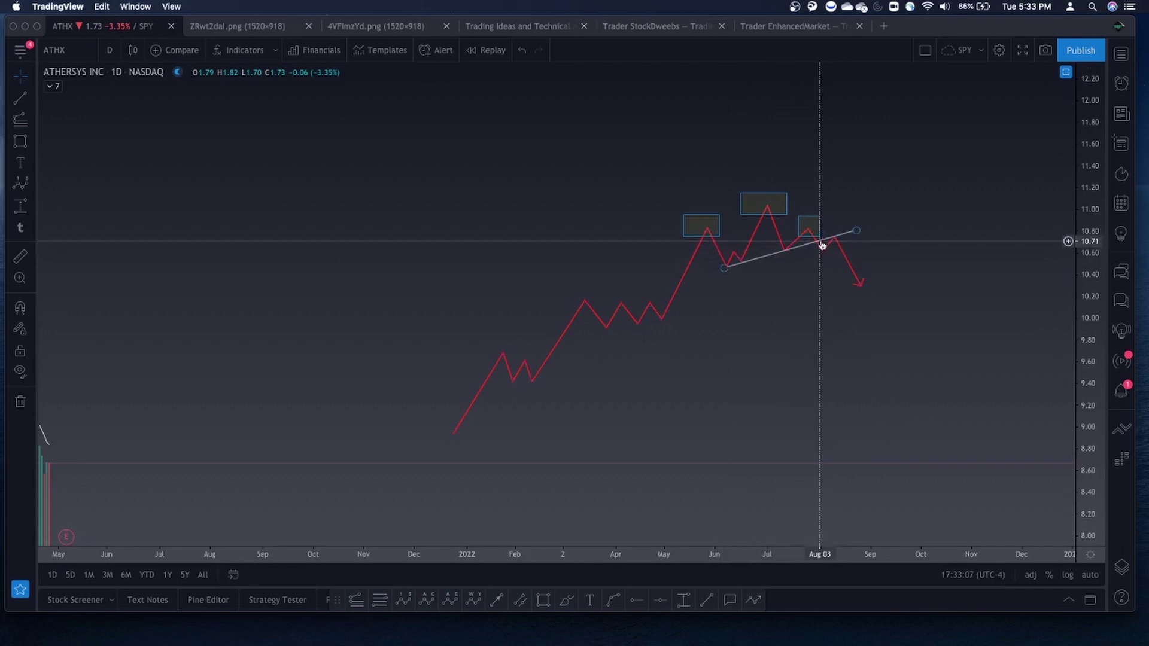
click(815, 246)
key(Escape)
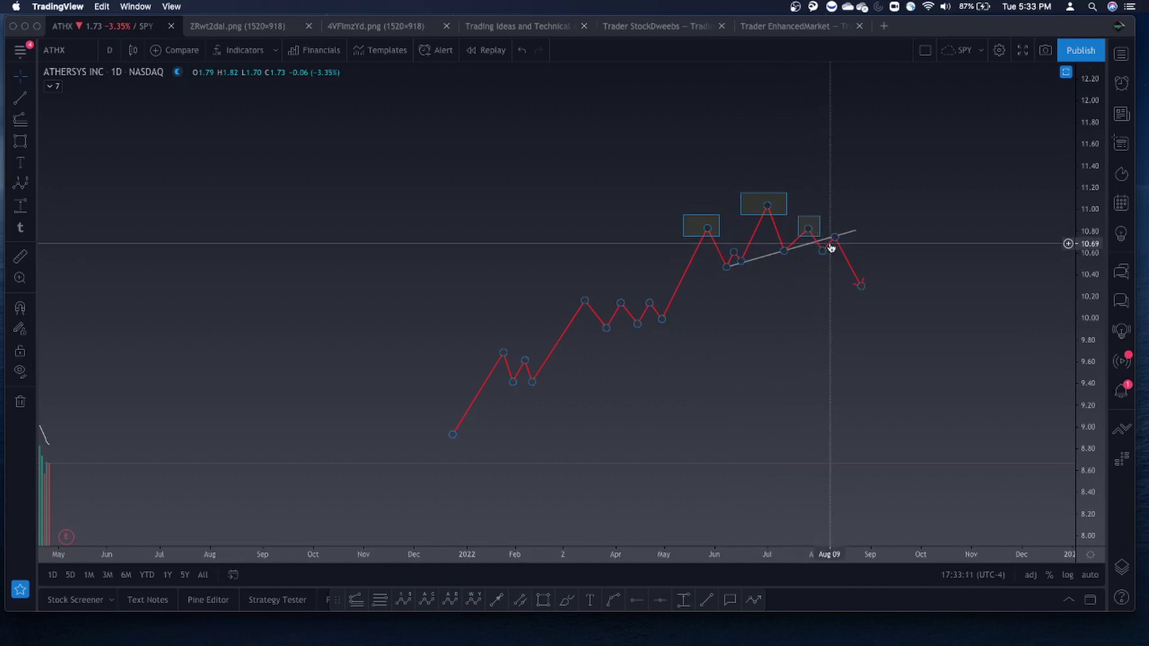
click(816, 245)
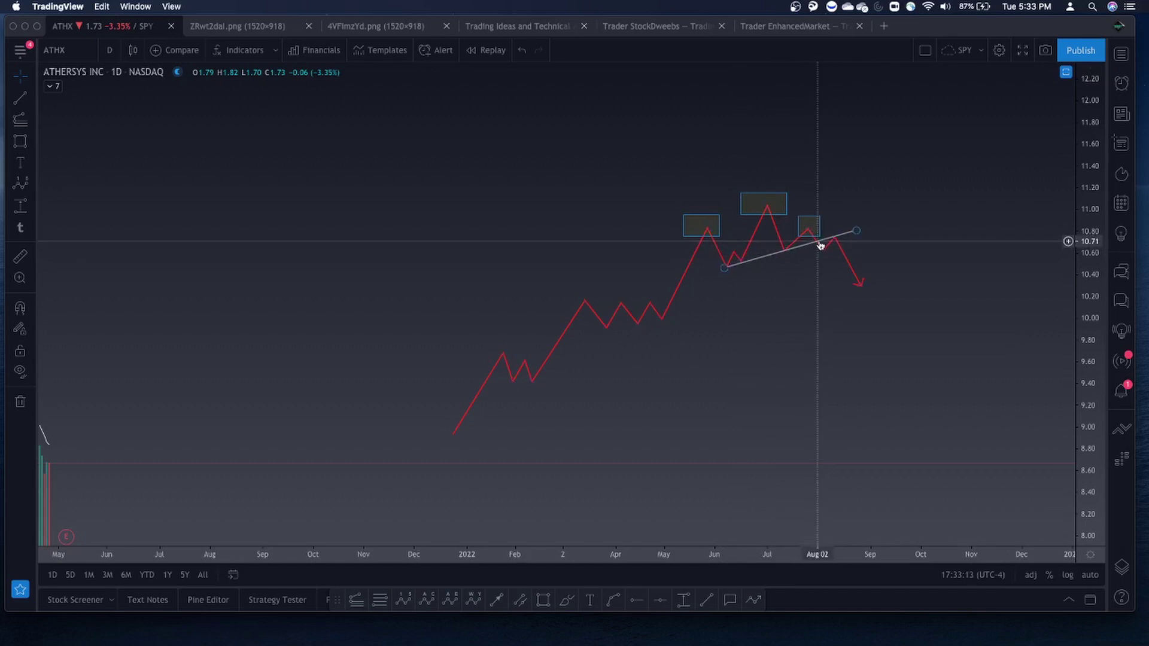
click(837, 237)
key(Escape)
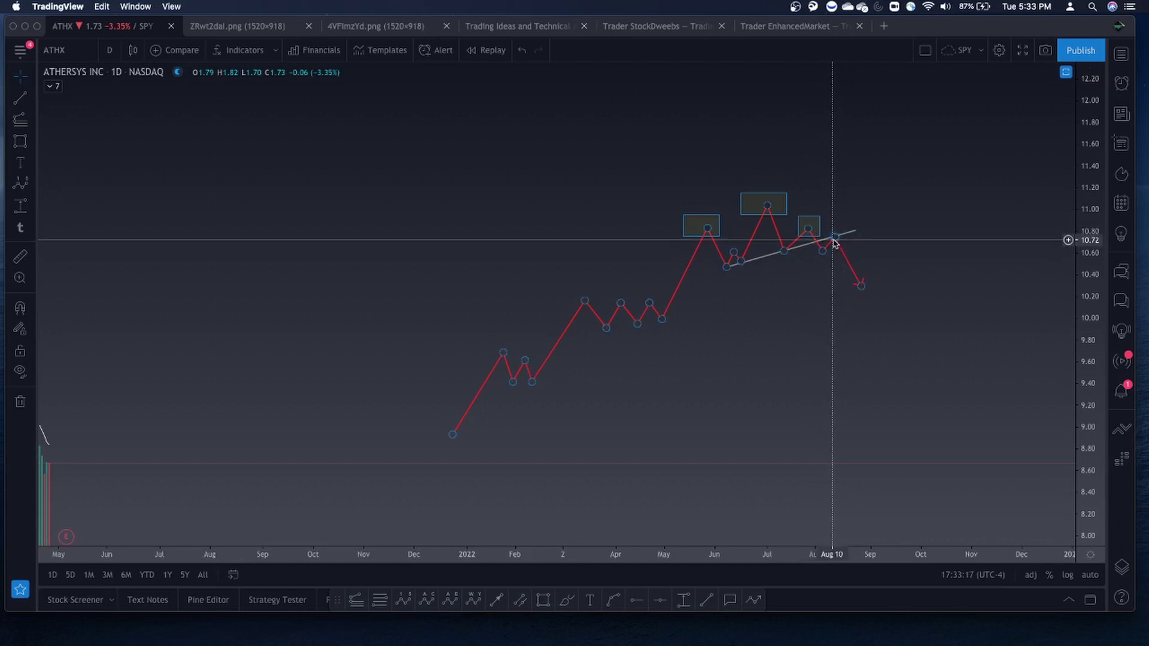
click(837, 244)
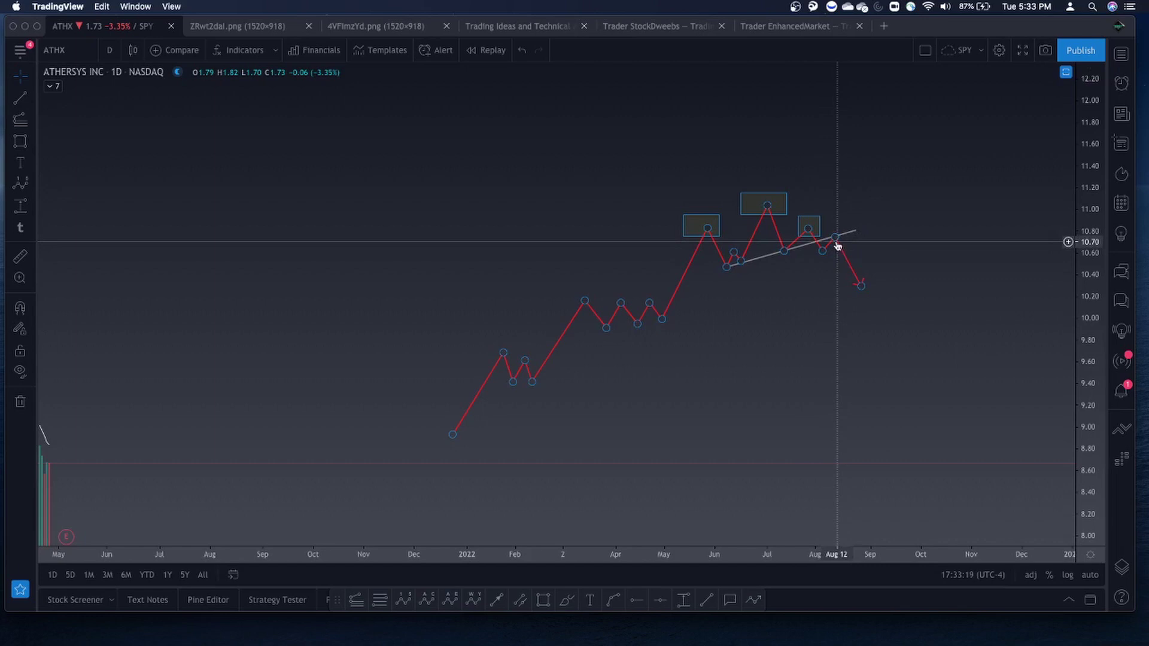
key(Escape)
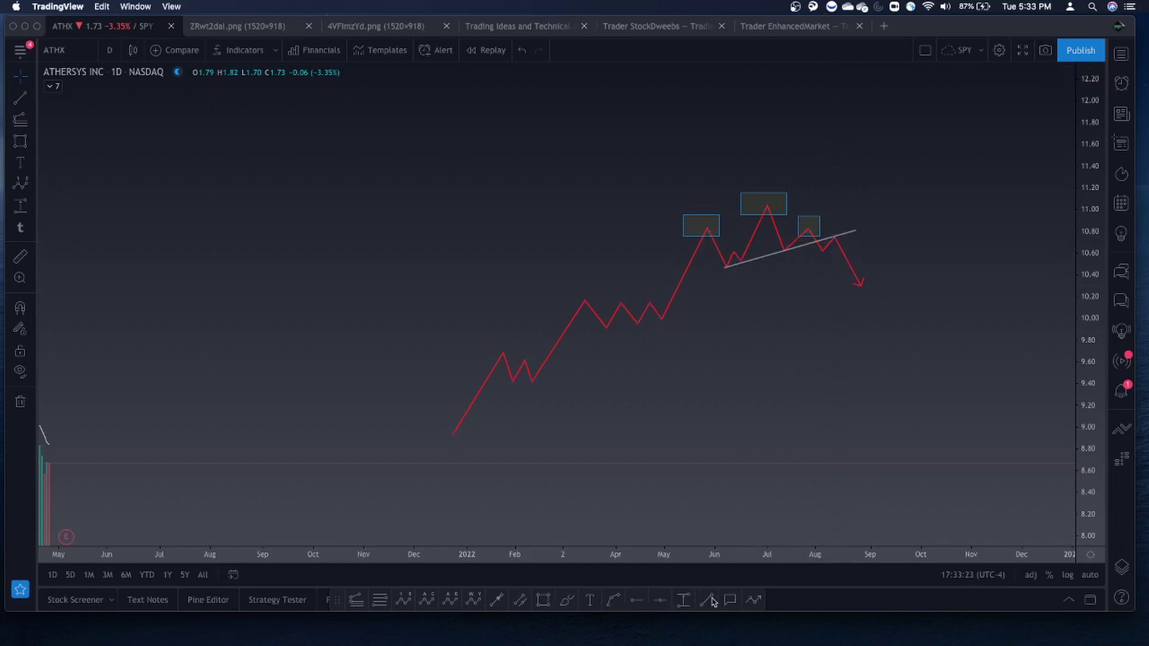
- Draw an arrow from about 10.98 at Sep 22 pointing to the spot where the path retests the neckline
click(496, 602)
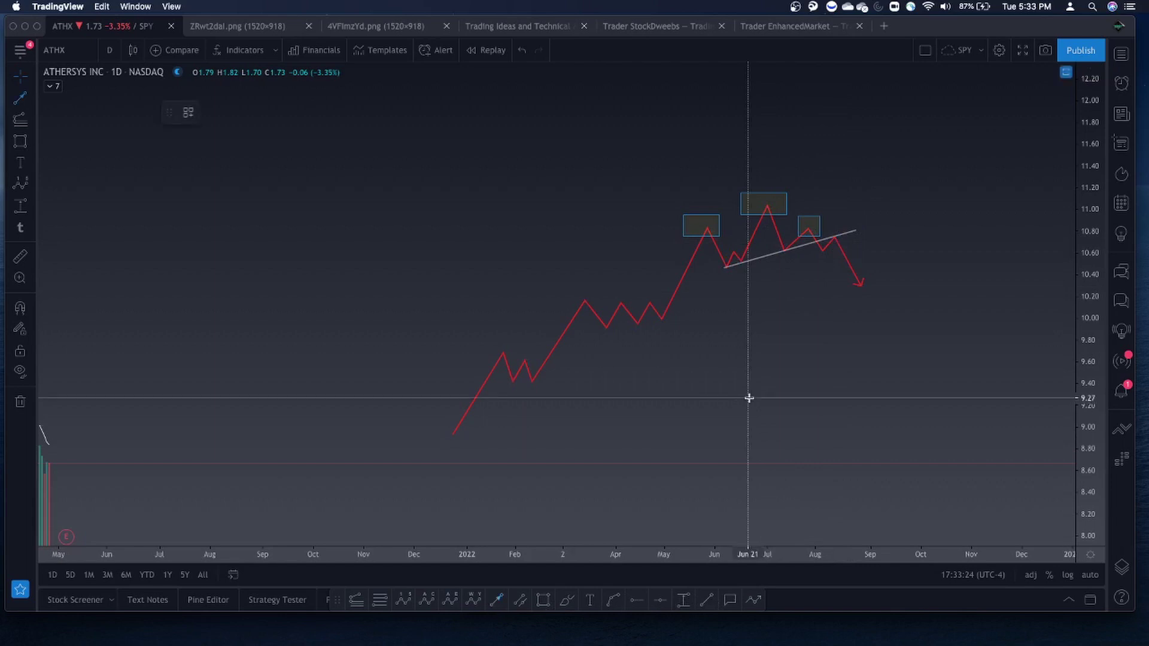
click(907, 211)
click(842, 233)
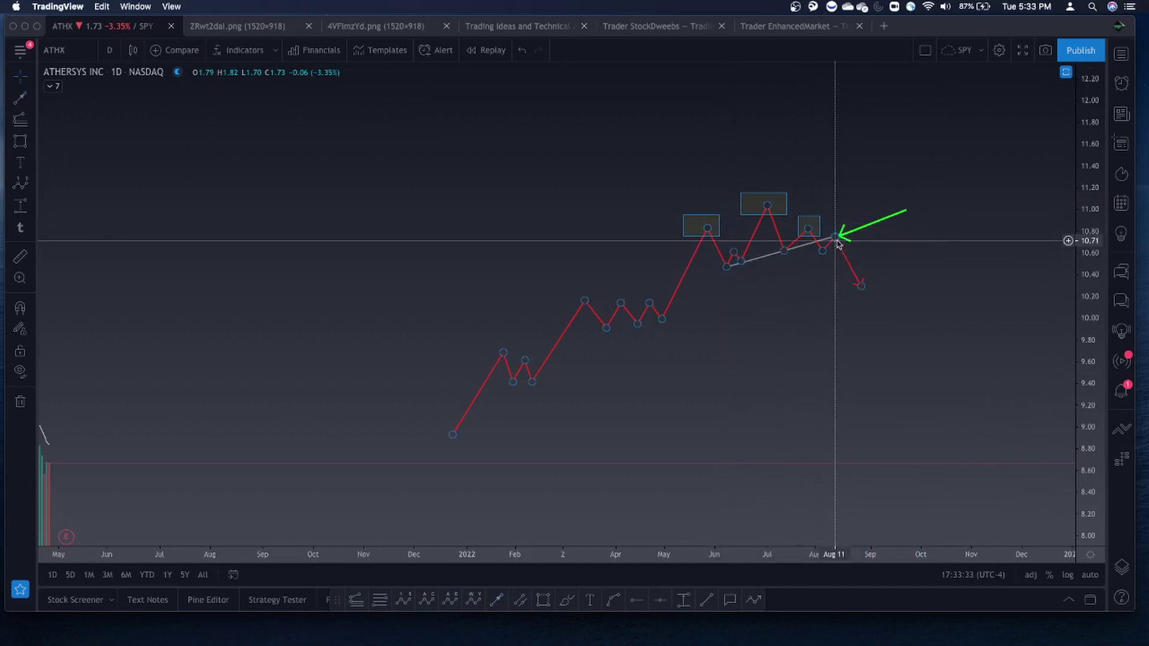
- Draw a horizontal level at 10.62 through the lows on either side of the second shoulder
click(660, 601)
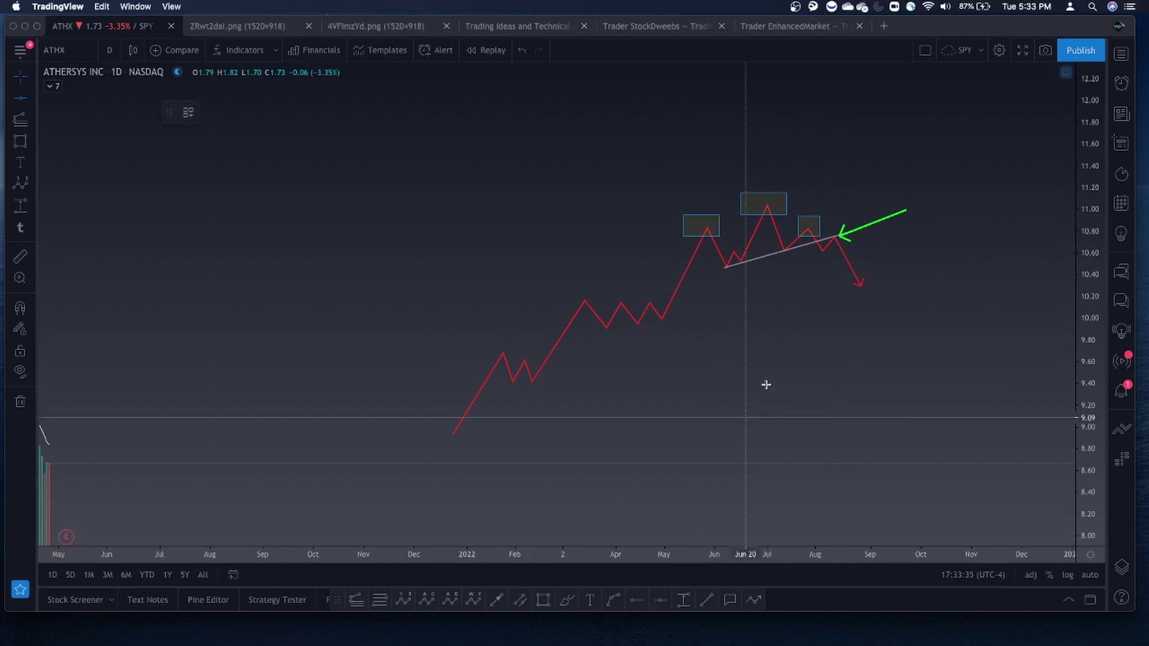
click(840, 252)
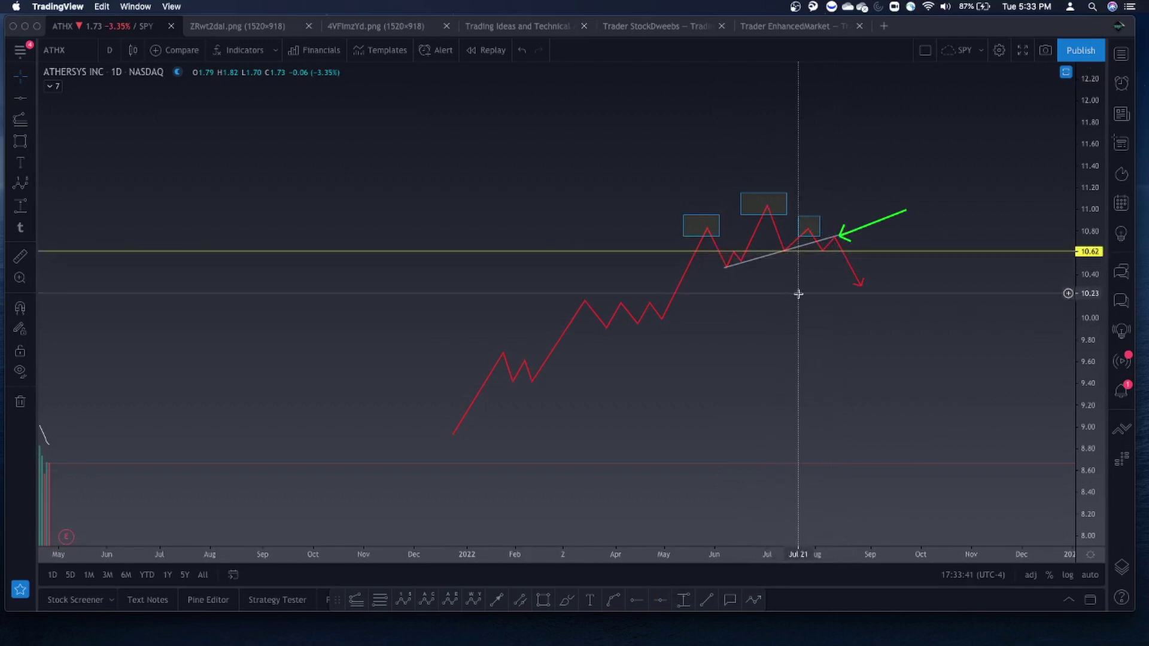
scroll(798, 294, up, 3)
click(873, 238)
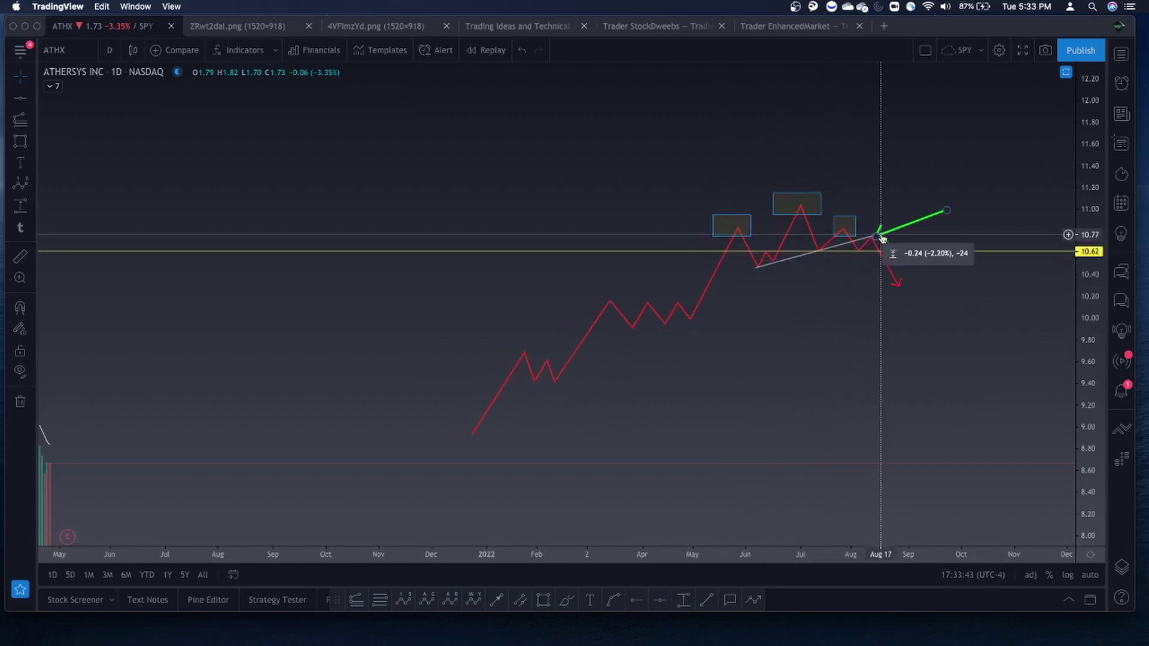
click(874, 251)
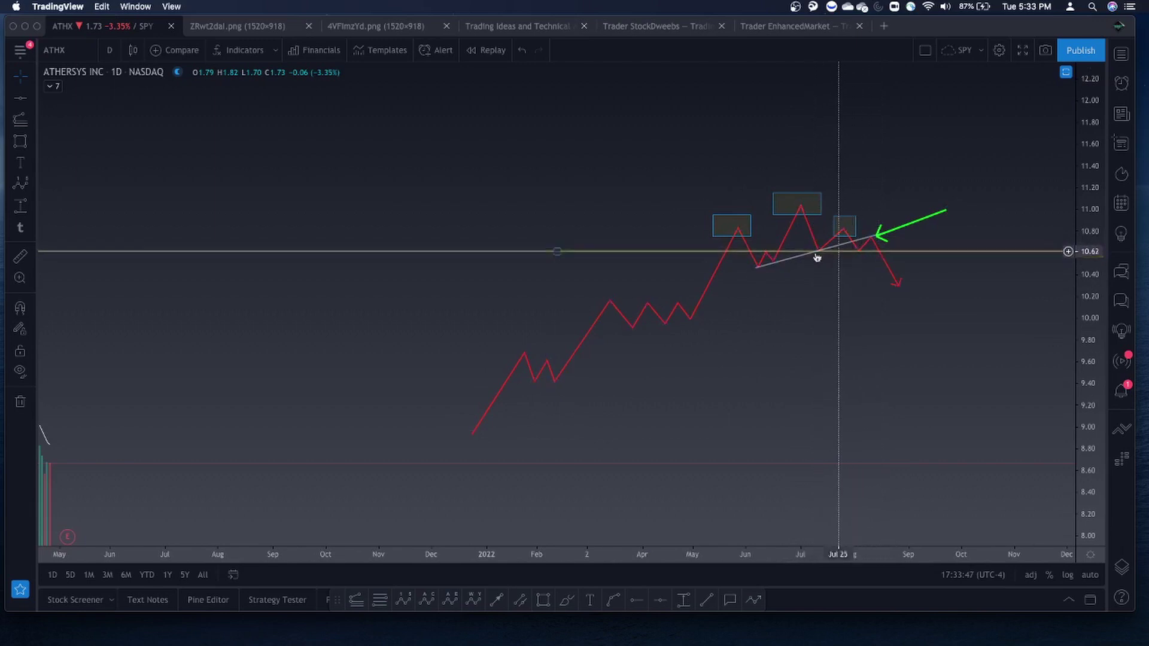
click(766, 257)
click(923, 282)
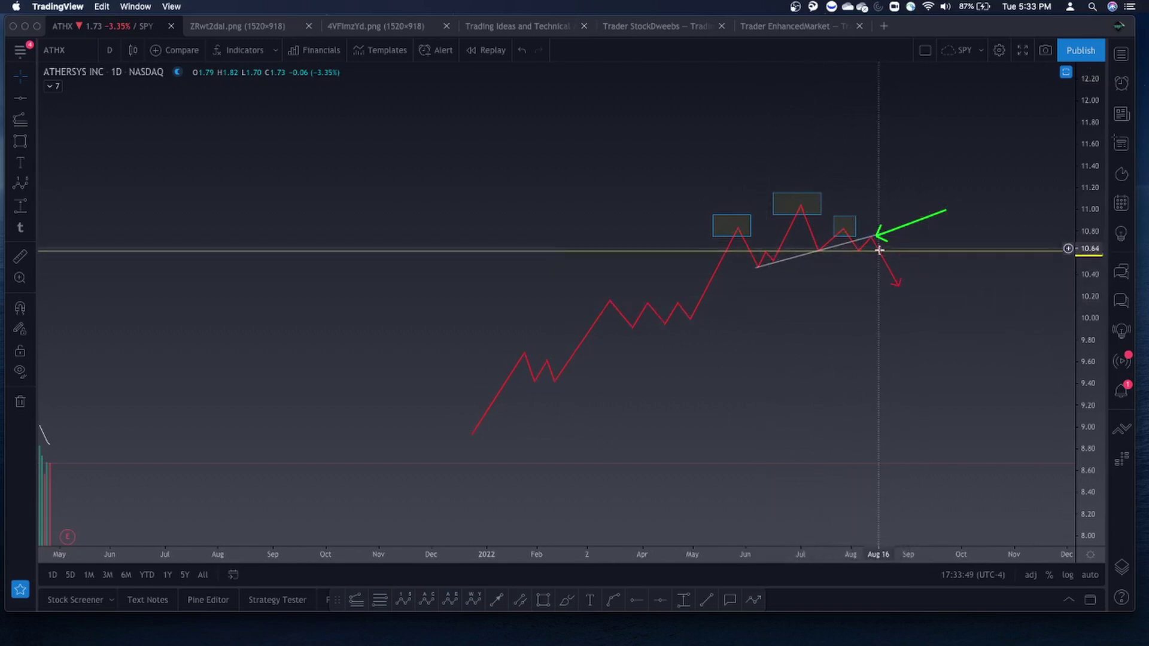
- Draw a second horizontal level at 10.16 along the tops of the sideways range before the first shoulder
click(663, 604)
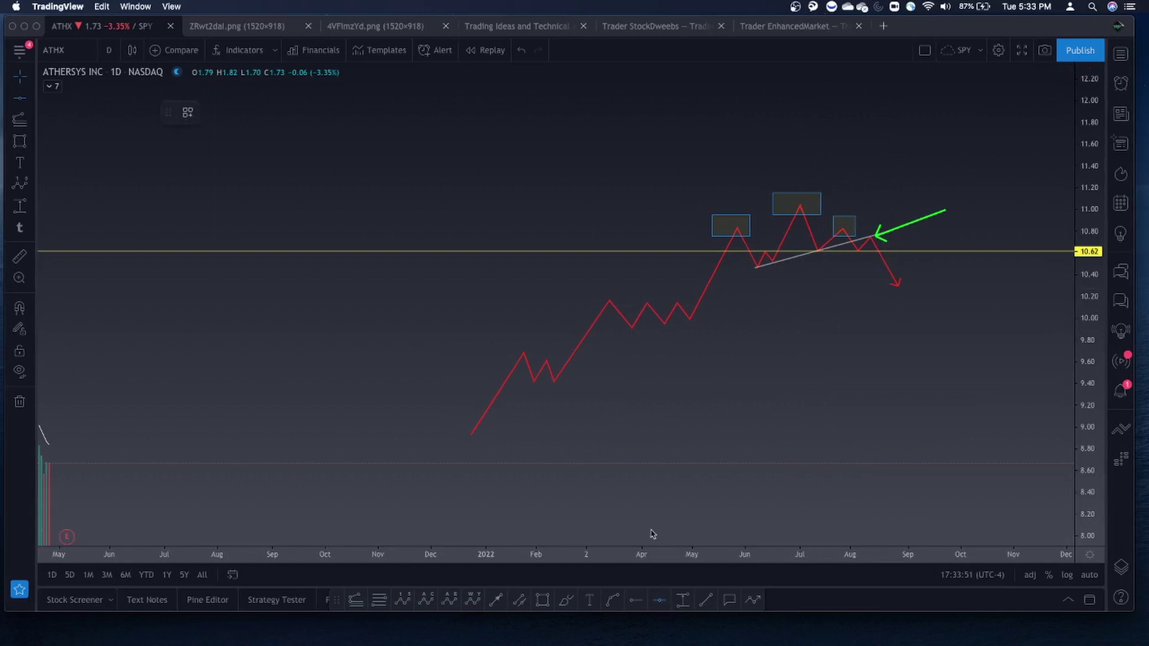
click(724, 301)
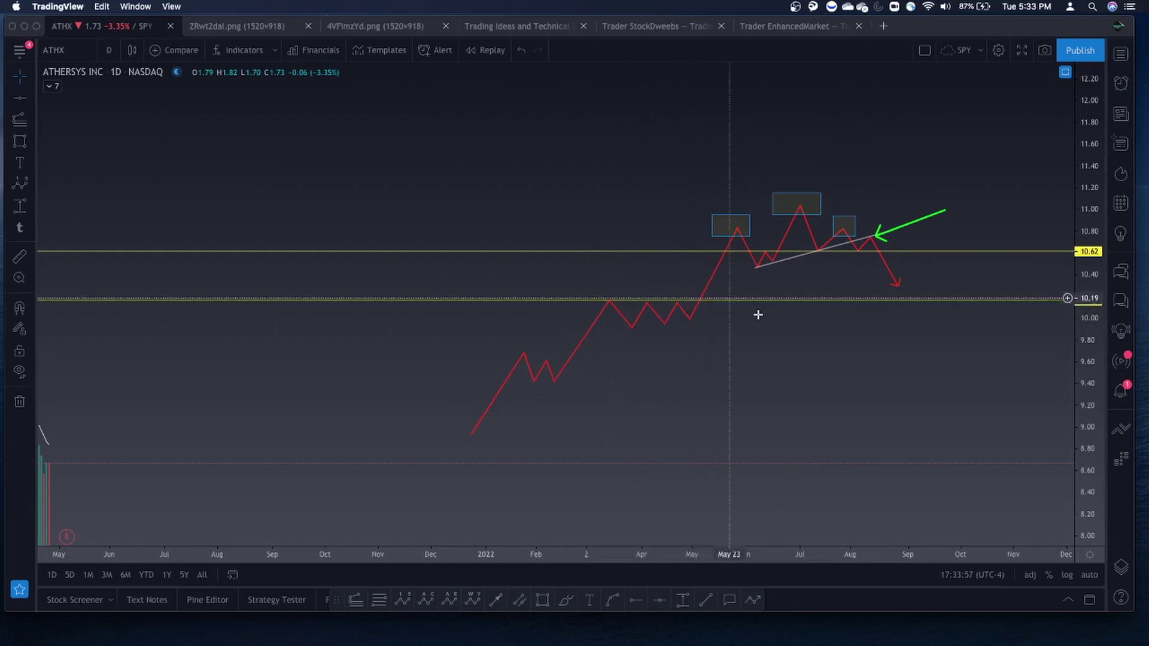
scroll(855, 425, down, 1)
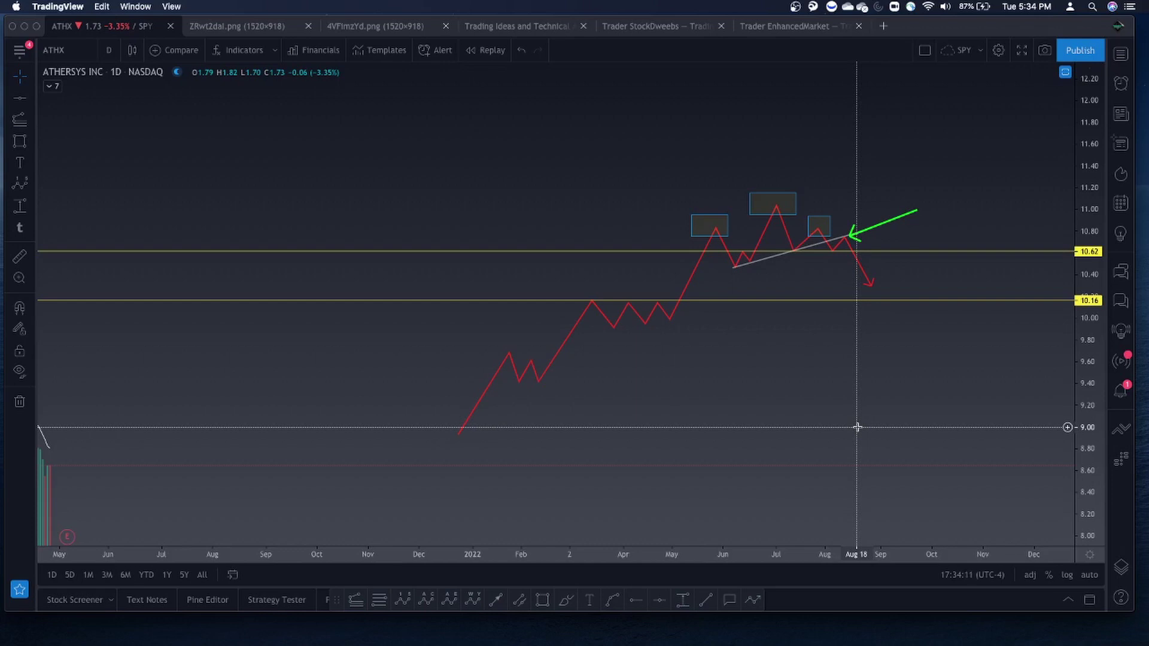
scroll(857, 428, down, 2)
scroll(857, 427, up, 2)
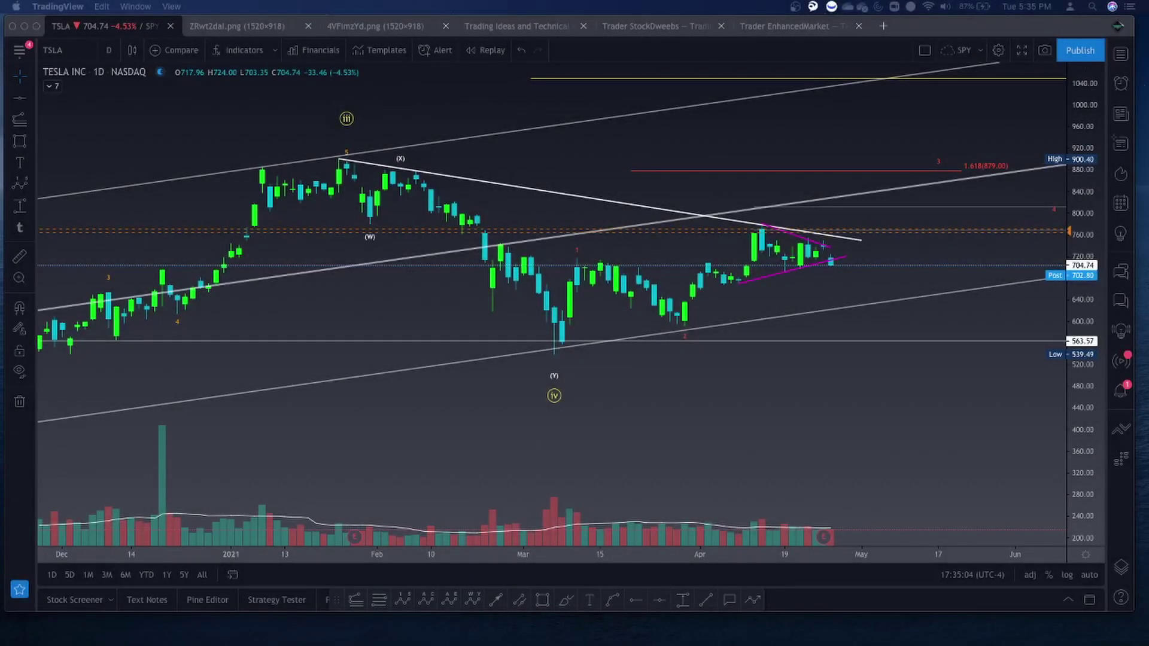
- Mark an inverse head and shoulders on the TSLA chart with rectangles around the late-February, early-March and late-March lows
scroll(845, 369, down, 2)
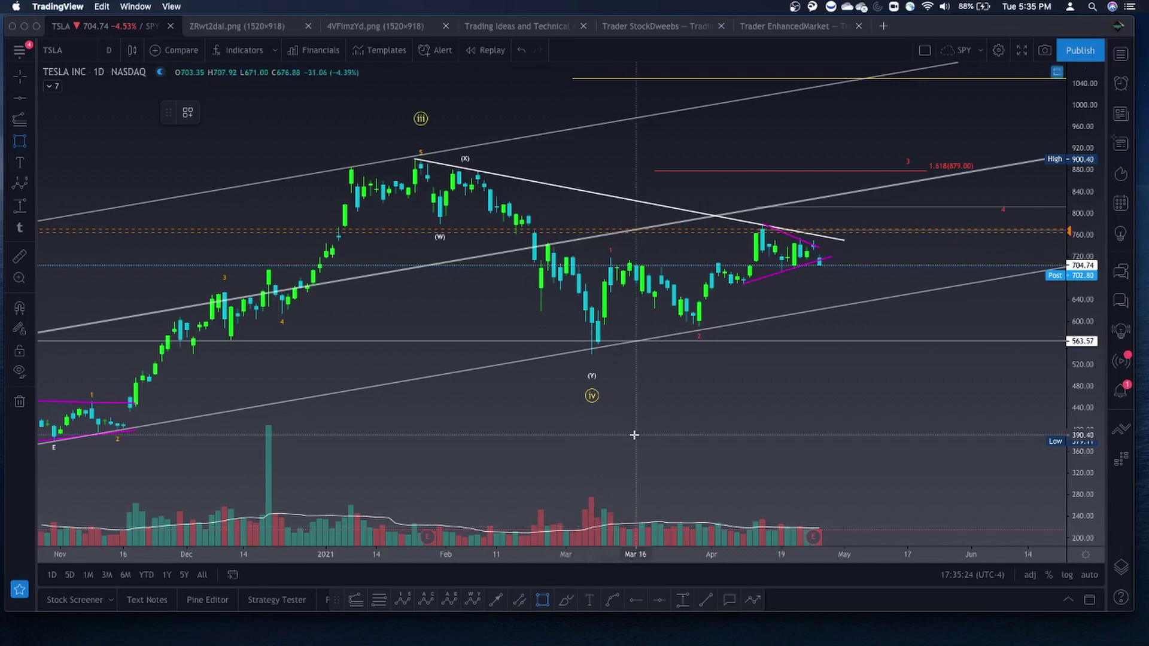
drag(520, 307, 560, 320)
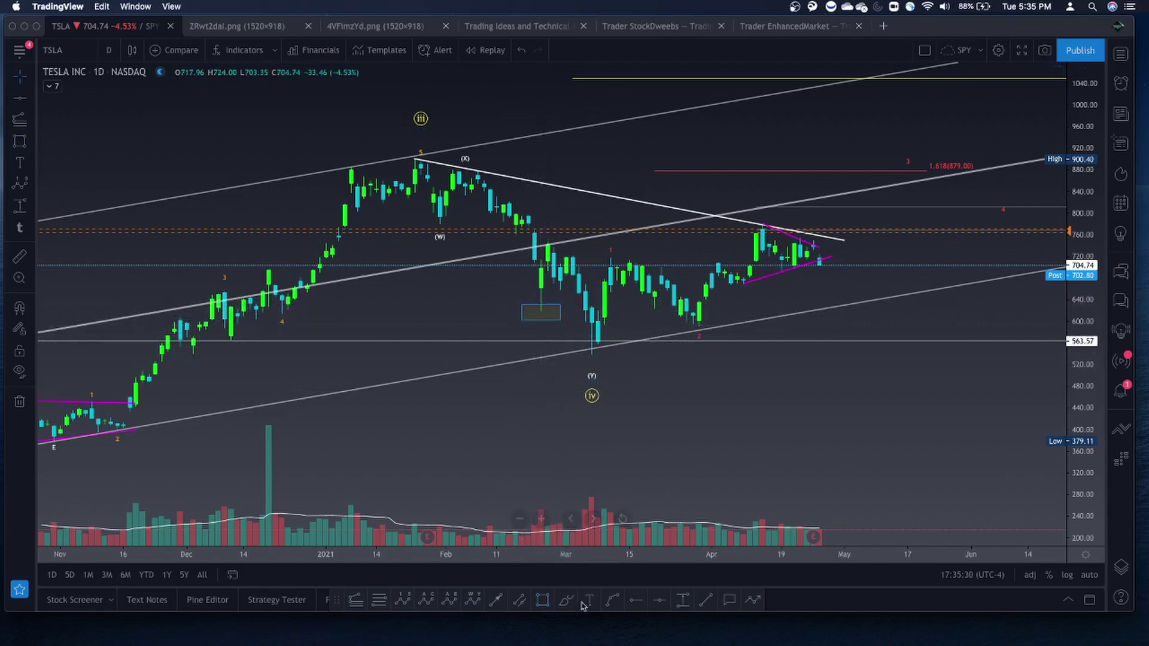
click(543, 601)
click(578, 339)
drag(578, 338, 610, 360)
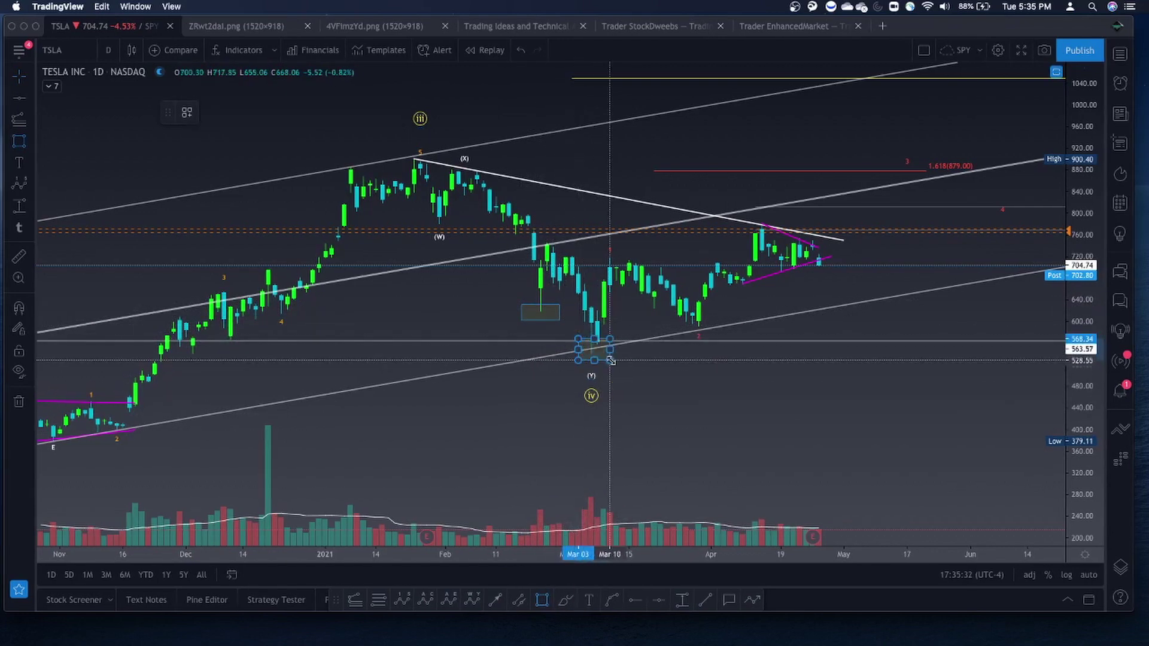
click(543, 599)
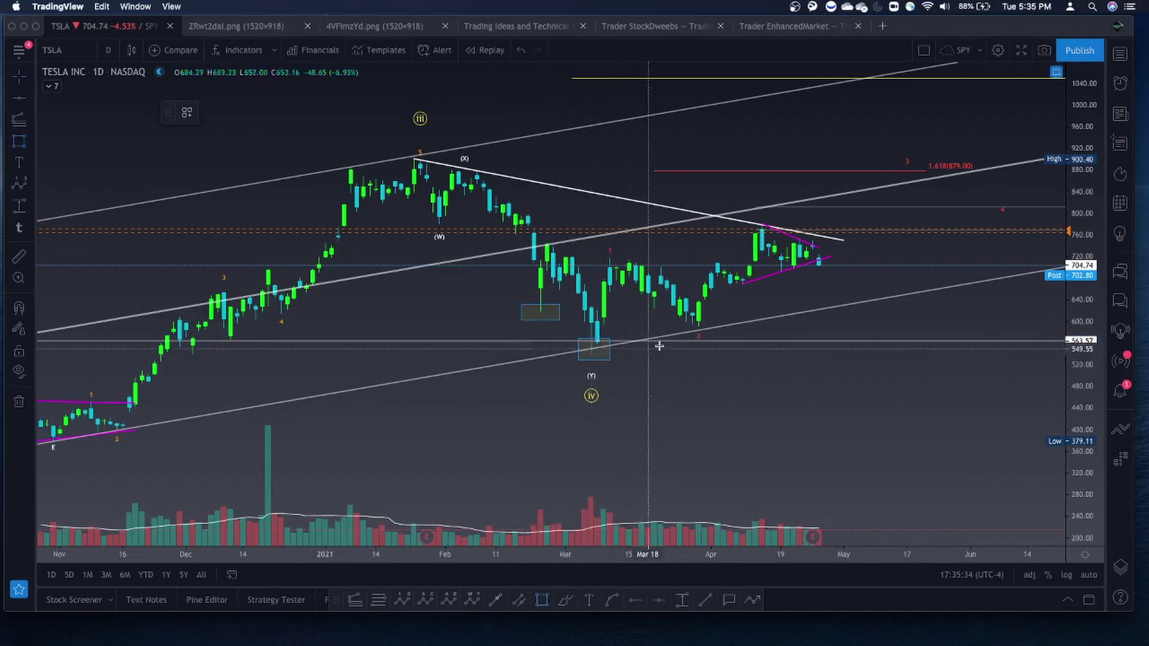
drag(672, 318, 717, 330)
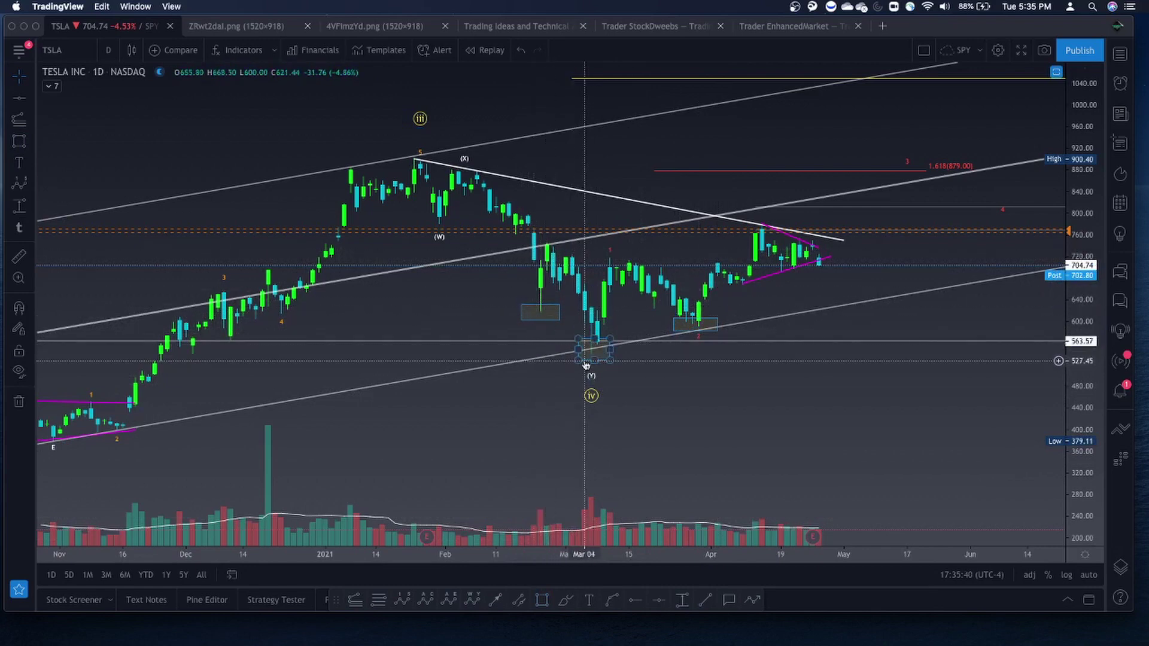
- Draw a trend line as the inverse pattern's neckline from Feb 24 at 740.76 down across the March highs to Apr 13
scroll(586, 365, down, 2)
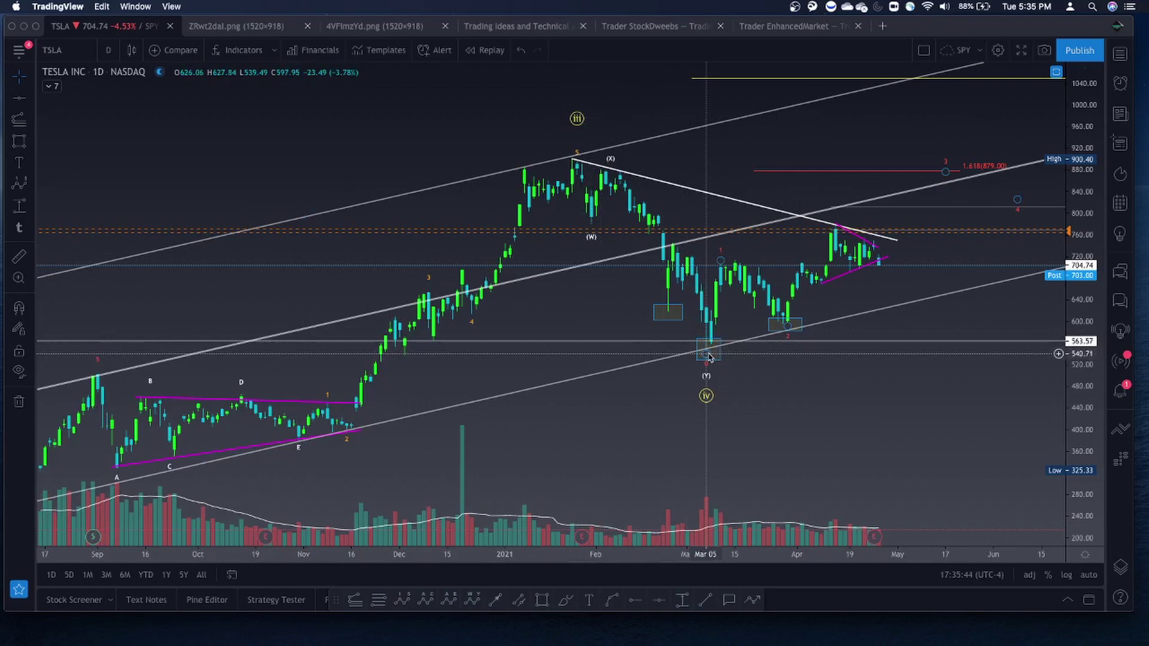
scroll(682, 362, down, 2)
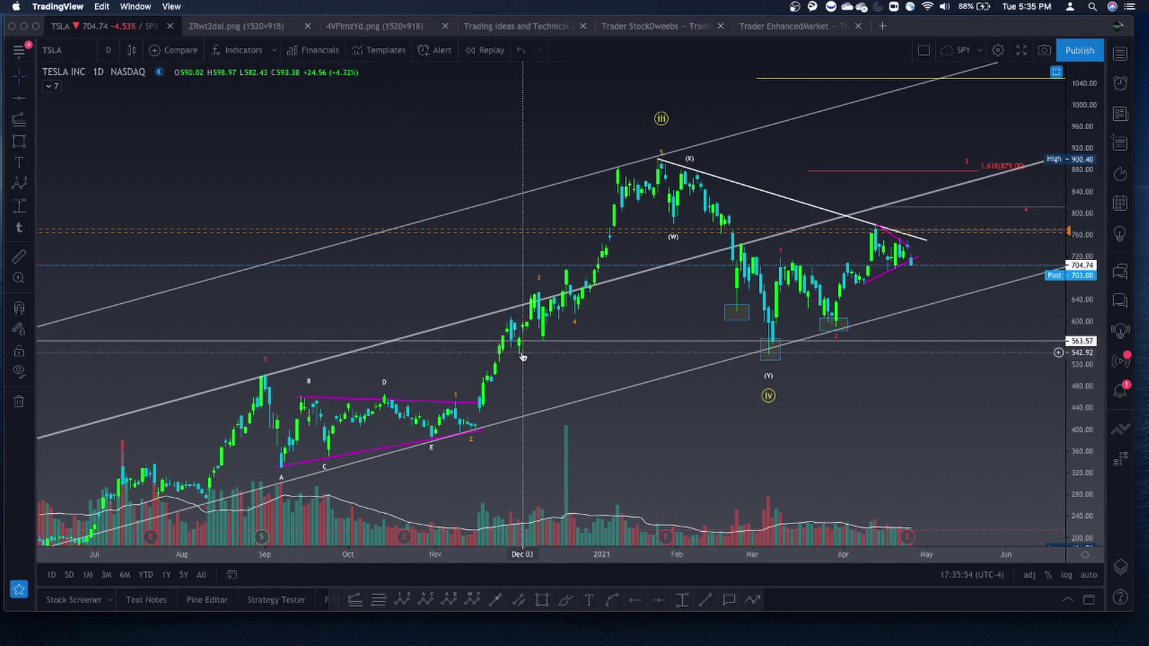
scroll(774, 358, up, 5)
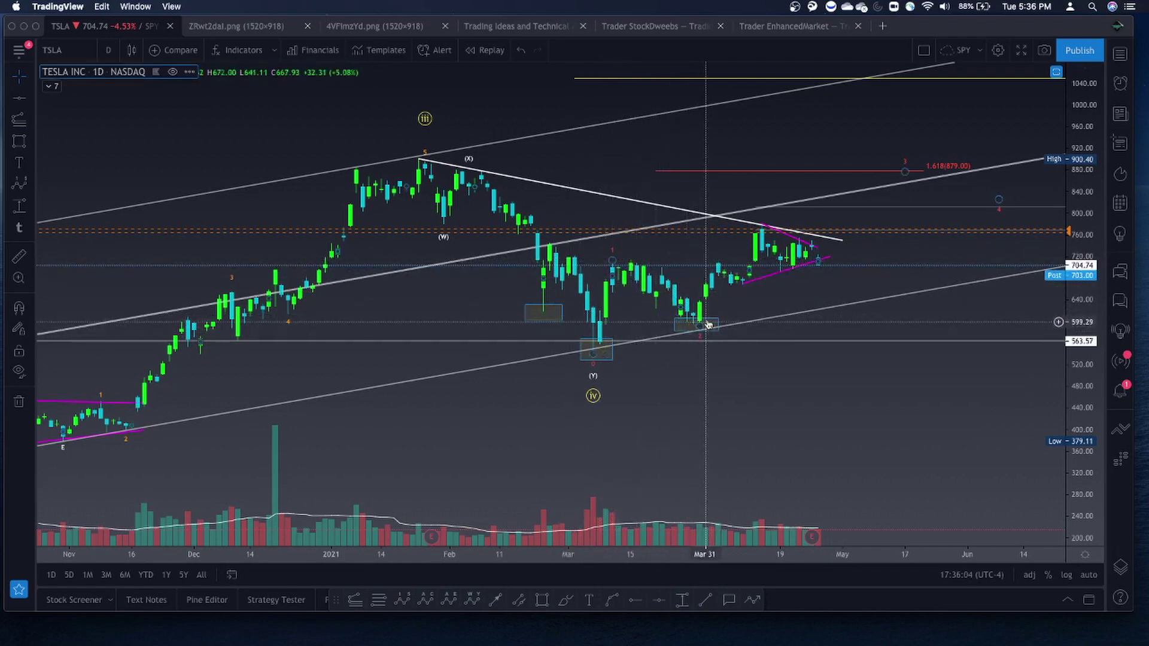
scroll(700, 379, up, 1)
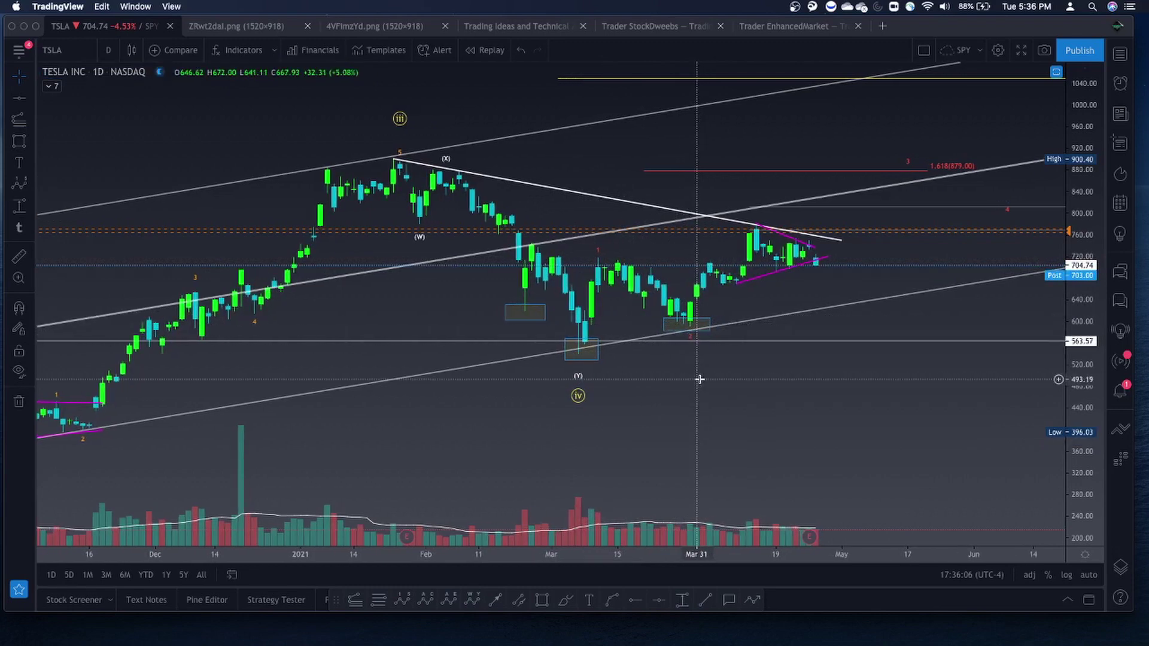
click(704, 600)
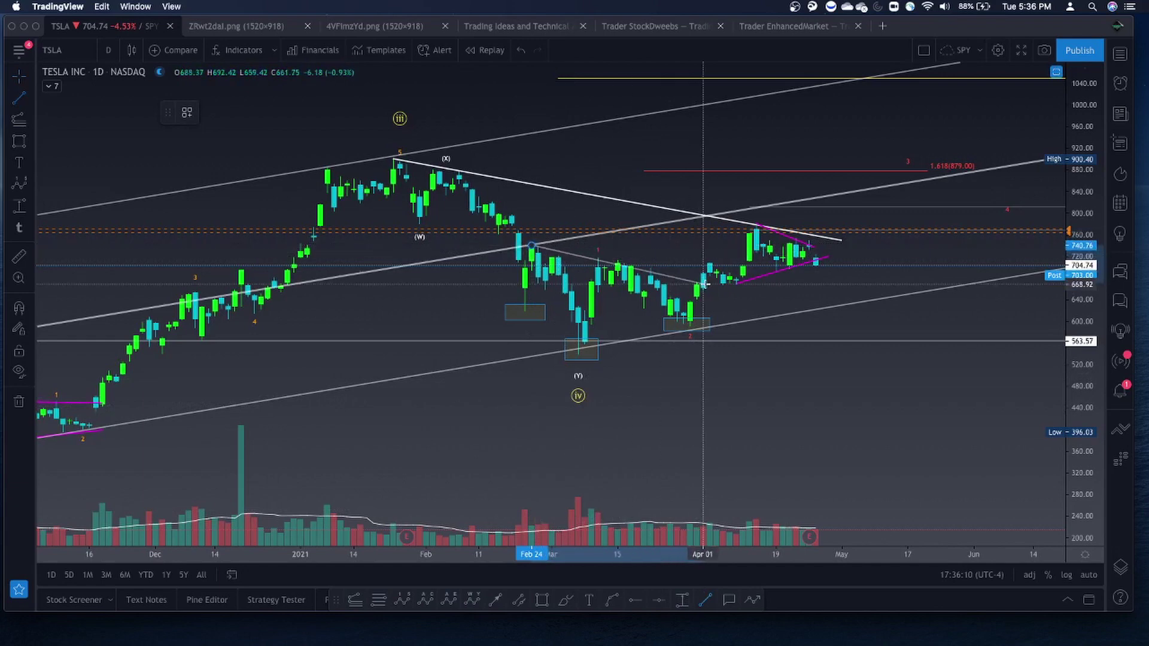
click(749, 290)
click(749, 324)
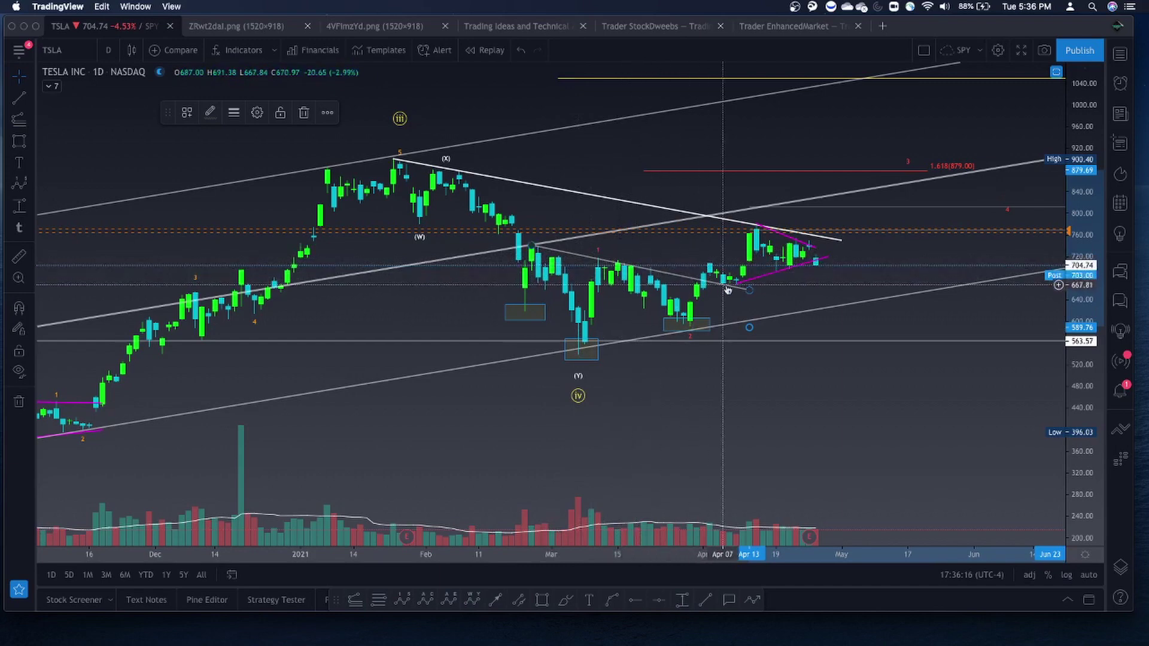
scroll(750, 329, up, 3)
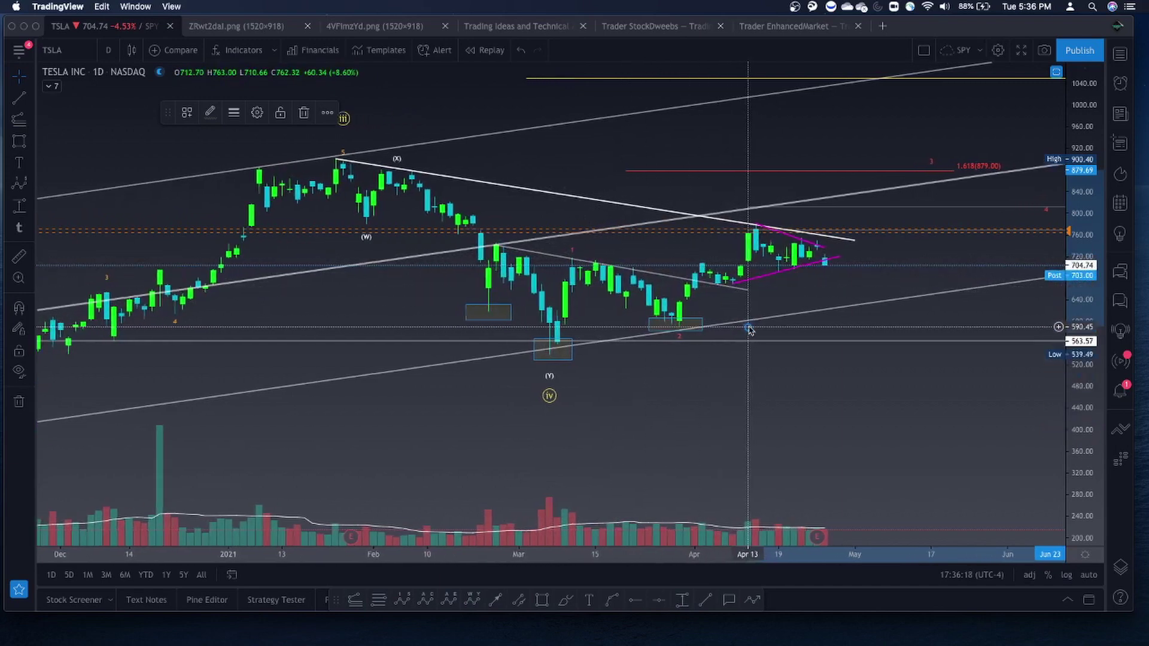
scroll(749, 329, up, 2)
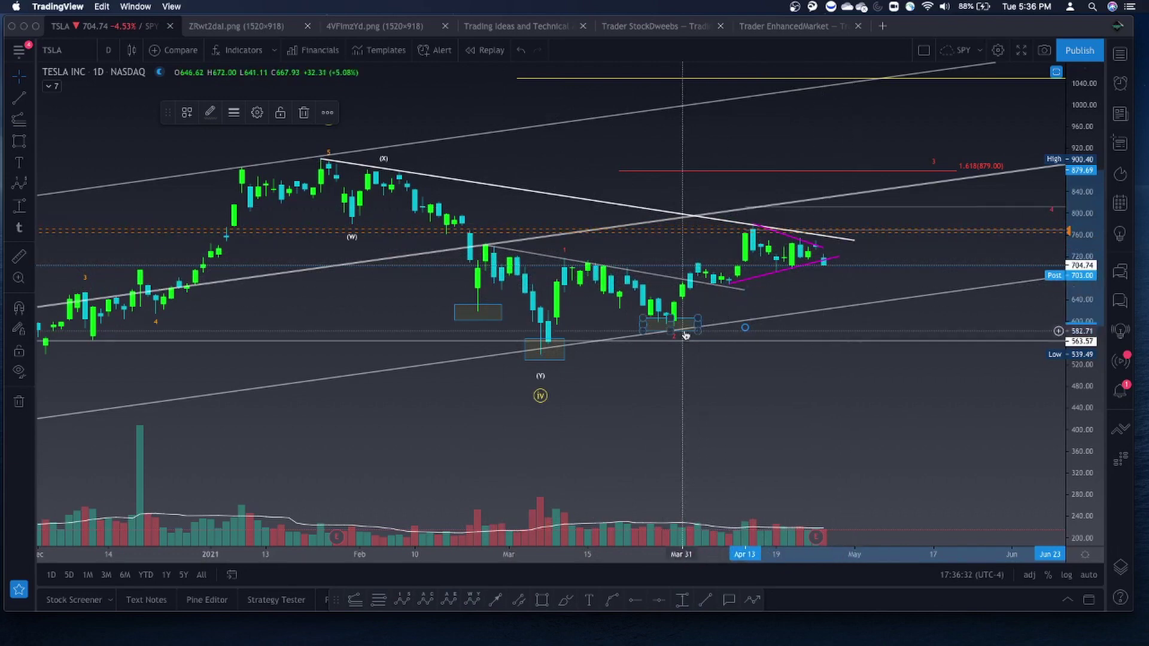
scroll(685, 334, down, 1)
click(739, 400)
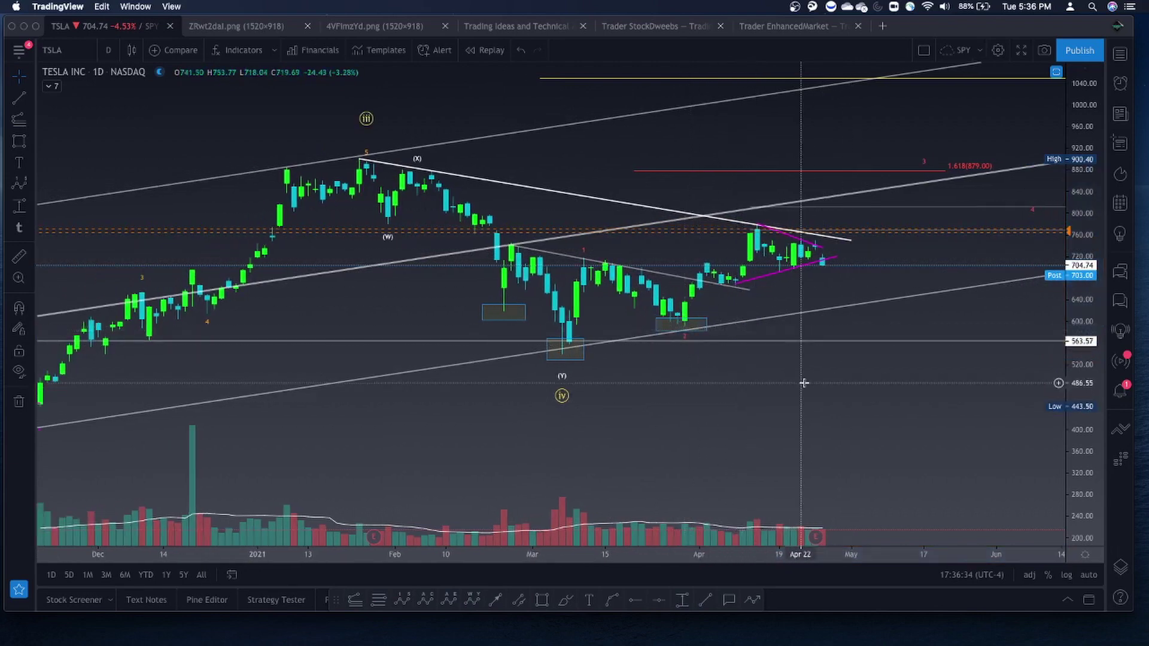
scroll(798, 448, up, 1)
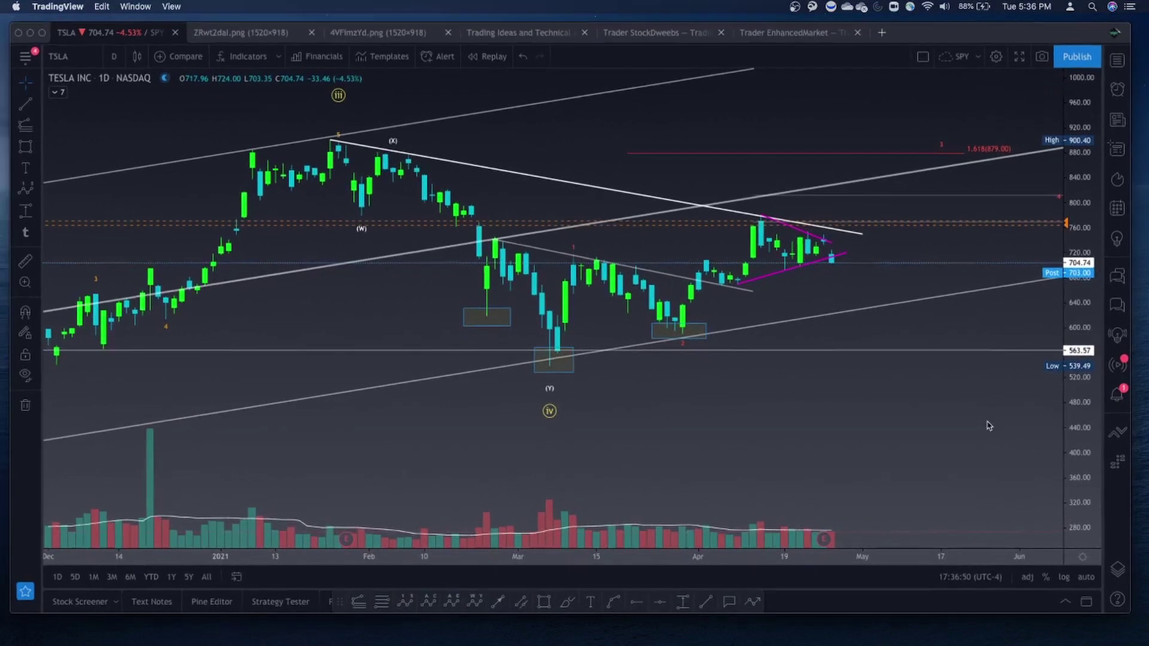
- Switch to the Finviz stock screener in Chrome and display all of its filters
key(ctrl+Up)
key(ctrl+Up)
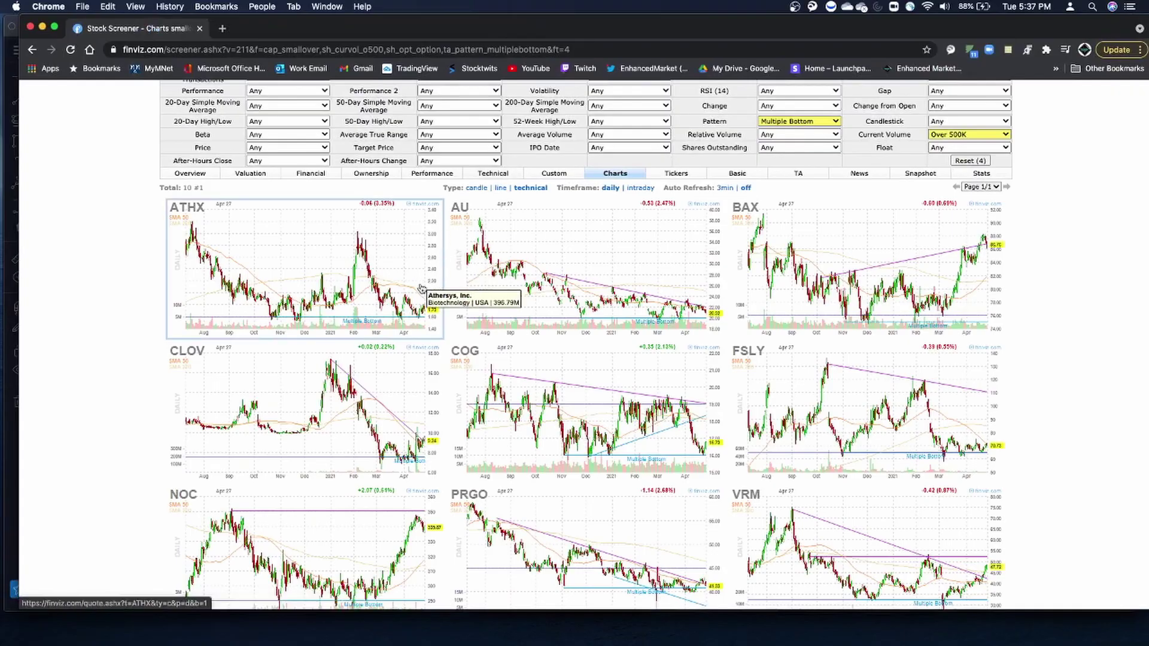
scroll(421, 288, up, 5)
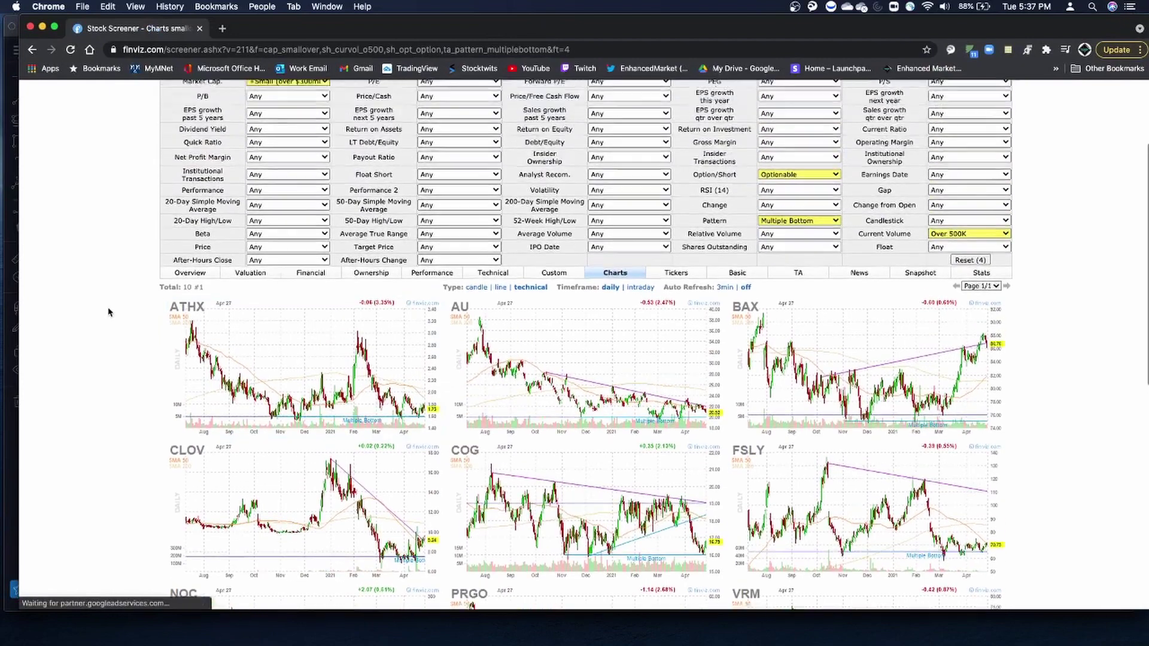
scroll(132, 313, up, 2)
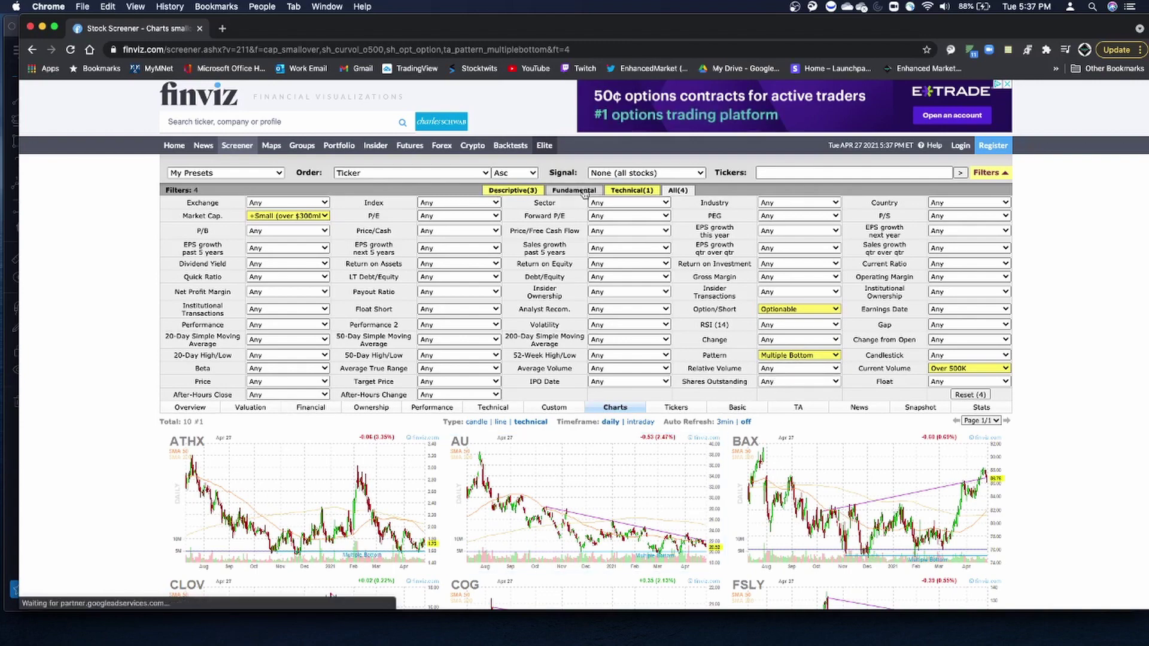
click(675, 191)
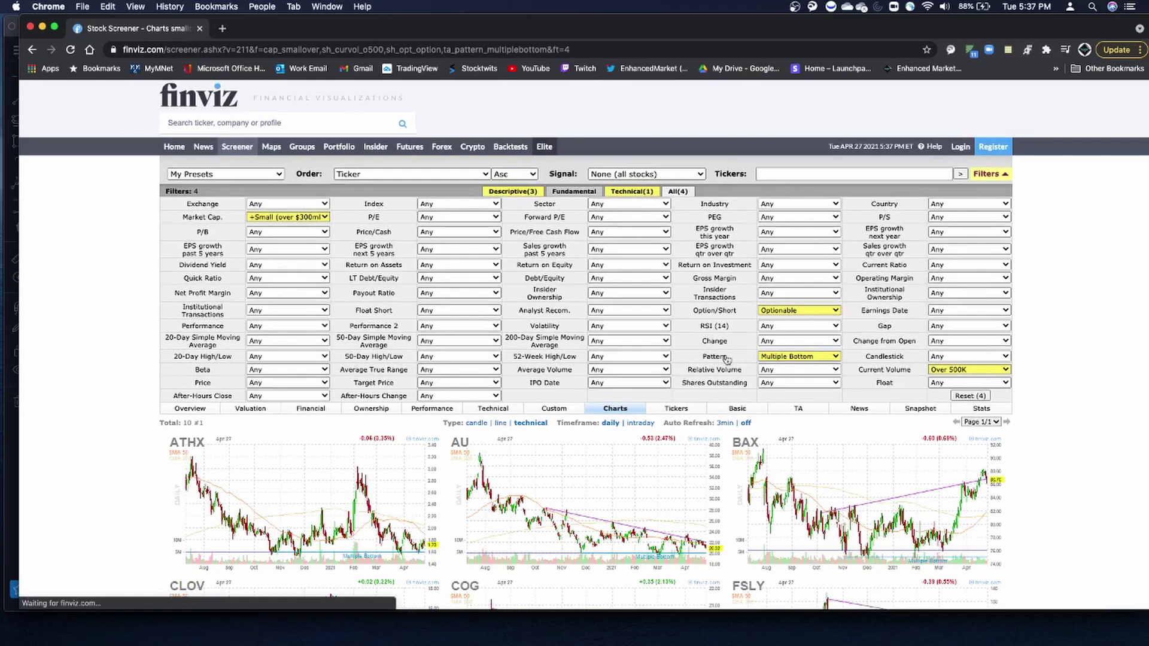
- Review the Pattern filter's options, keep Multiple Bottom, and examine the ATHX and AU charts for repeated lows
click(798, 357)
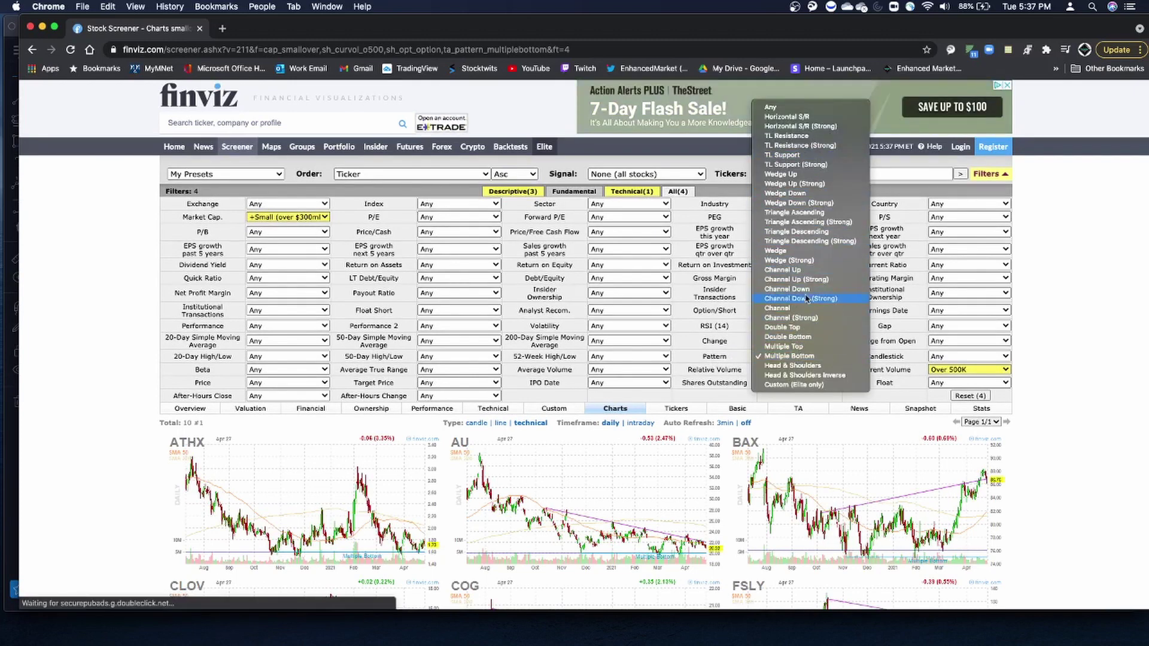
click(799, 357)
scroll(798, 361, down, 2)
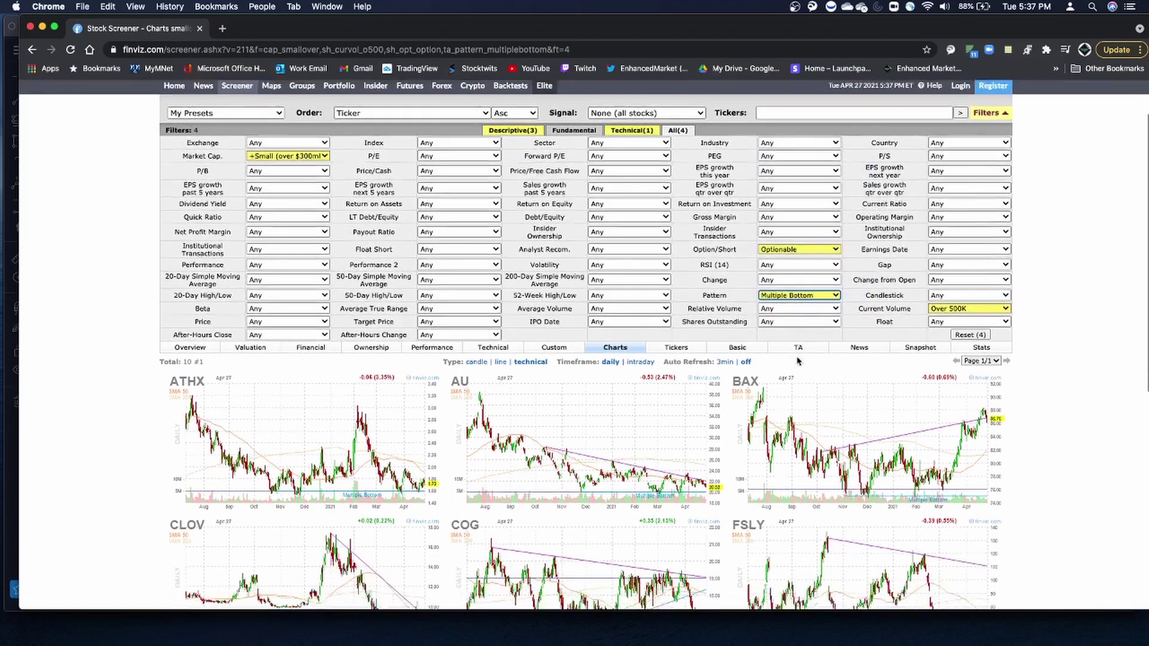
scroll(797, 360, down, 5)
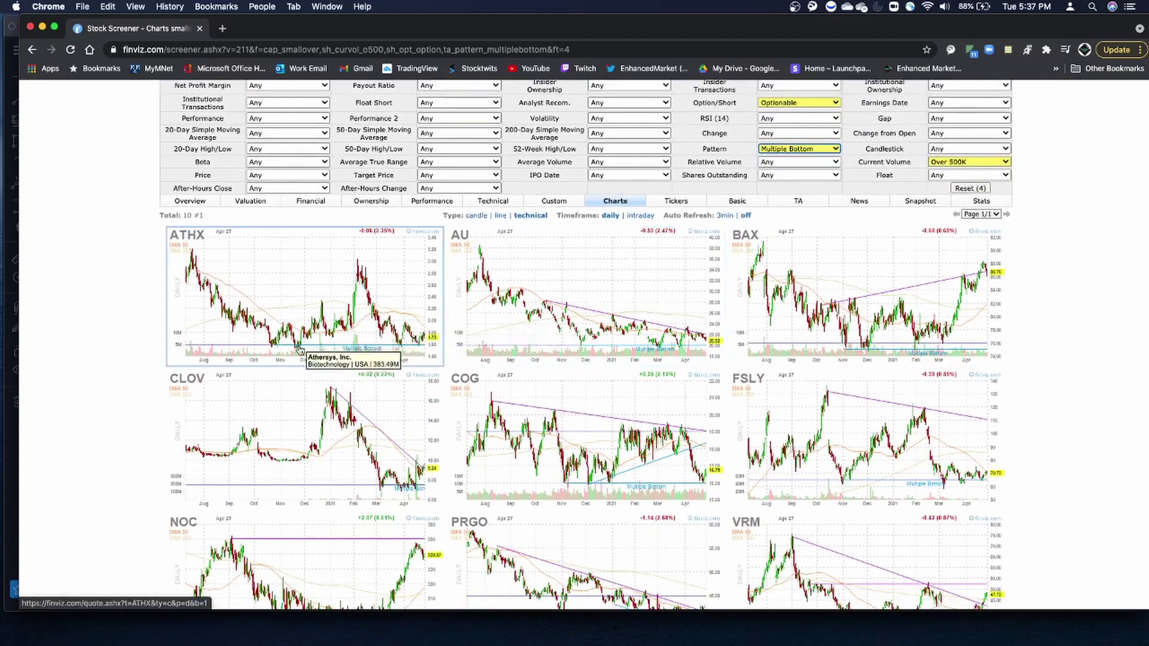
click(381, 350)
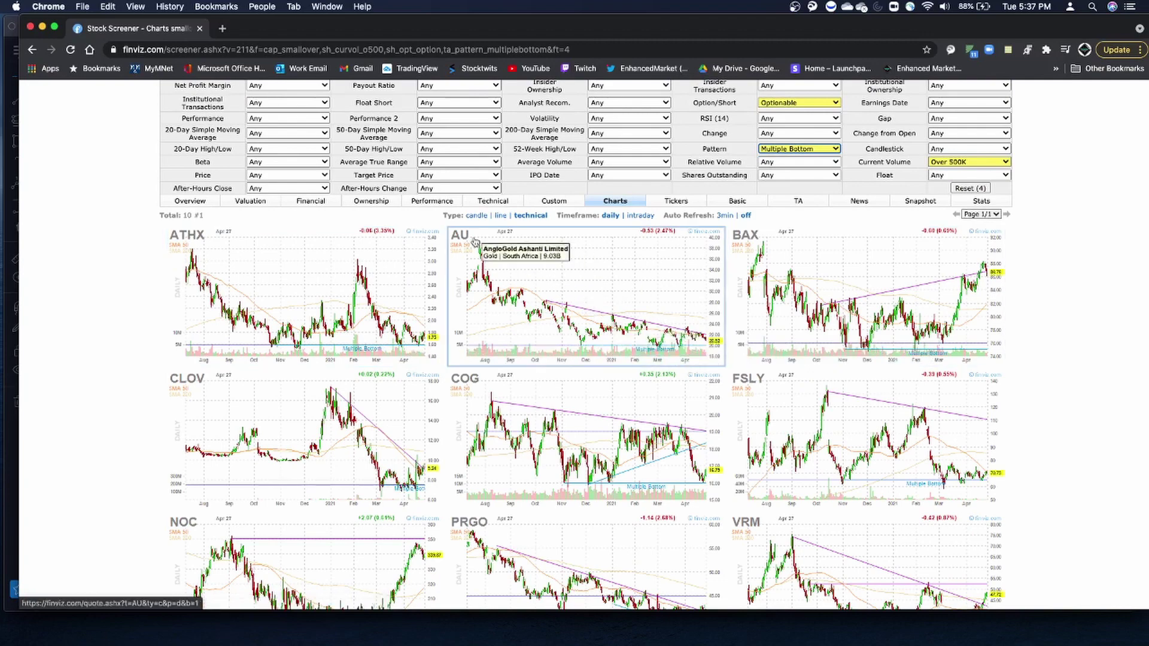
- Switch back to TradingView and load the AU symbol in place of TSLA, showing its daily history back to early 2020
key(ctrl+Up)
click(683, 197)
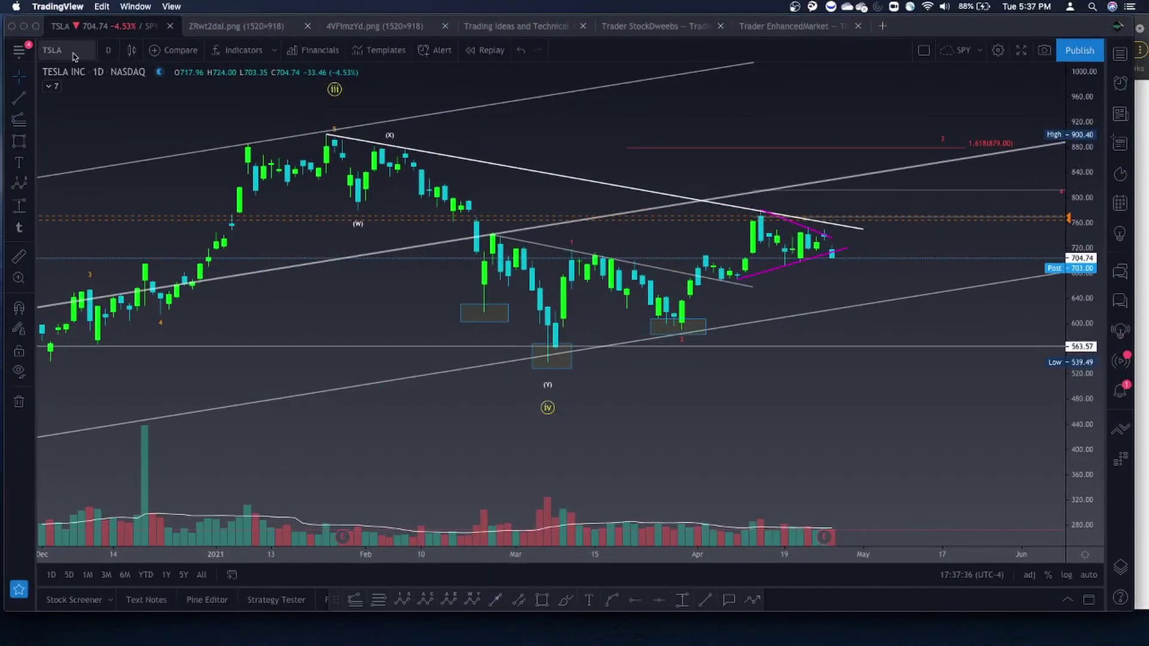
click(73, 57)
text(au)
key(Return)
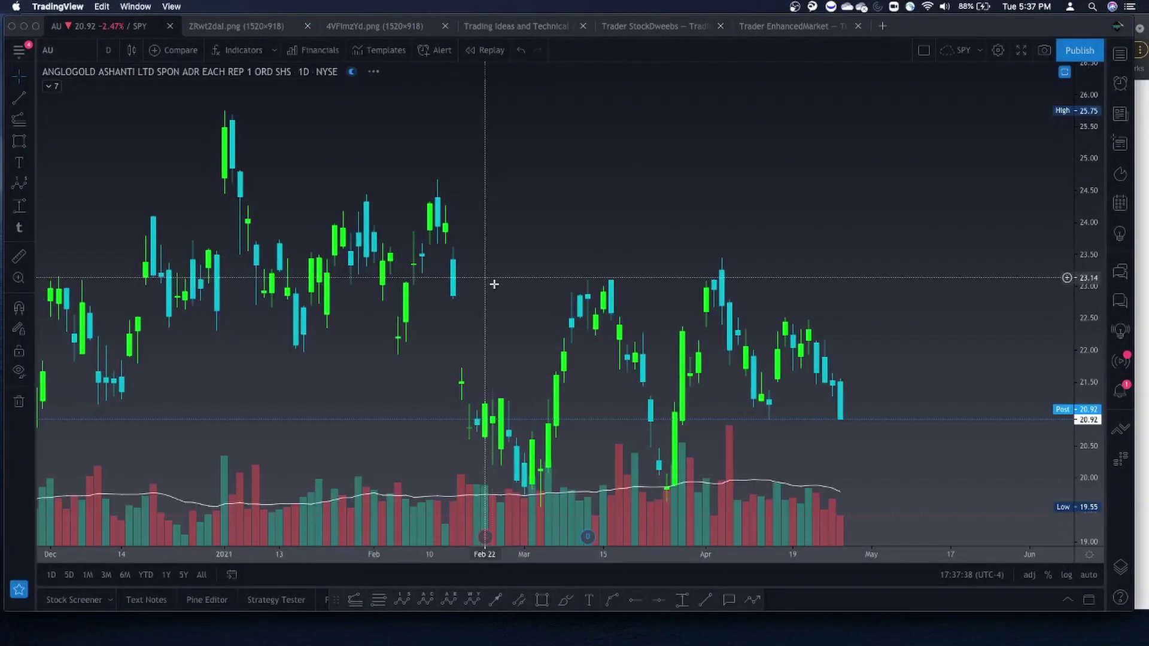
scroll(493, 283, down, 10)
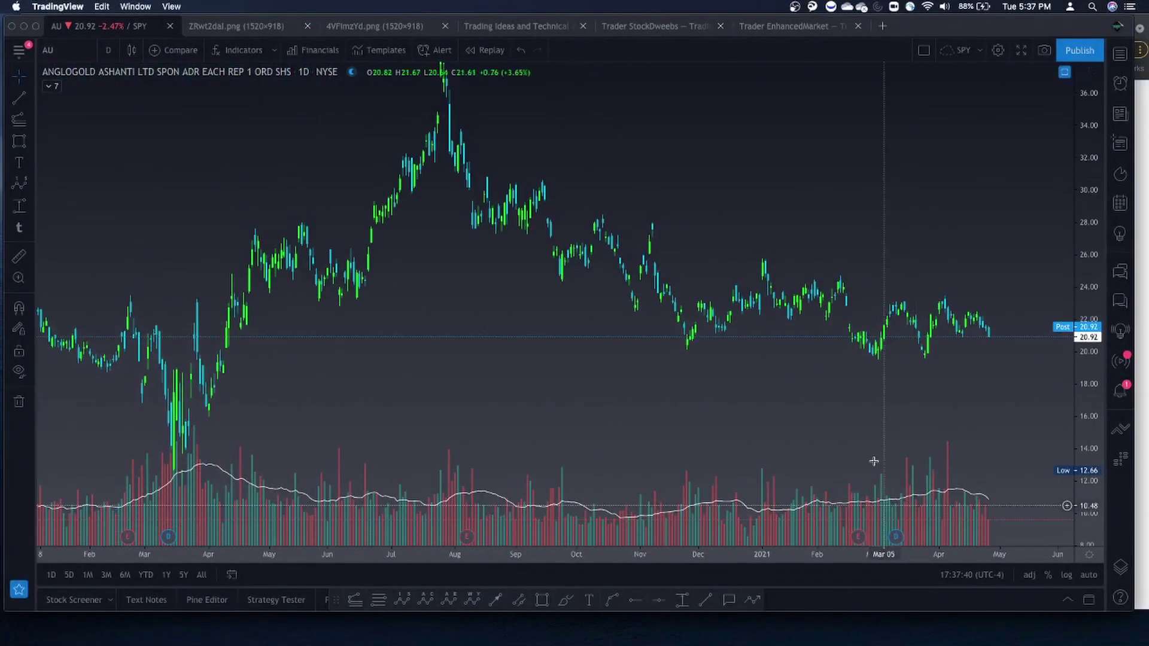
- Place a horizontal support line at 19.58 under the two March 2021 lows on the AU chart
scroll(858, 363, down, 6)
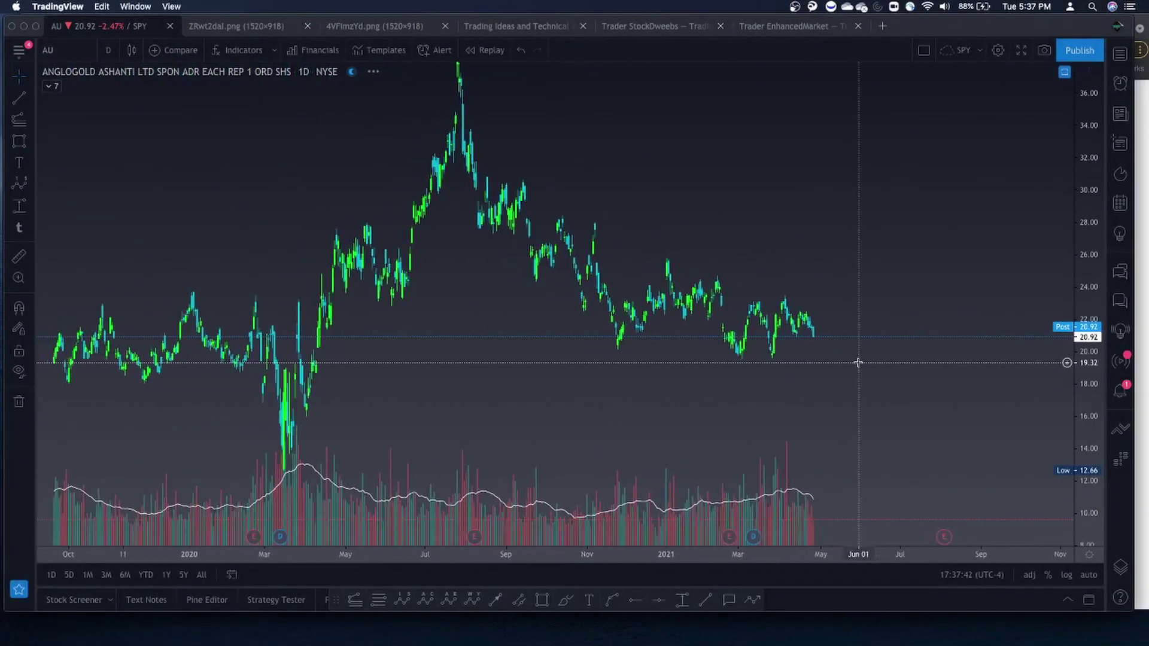
scroll(859, 362, up, 5)
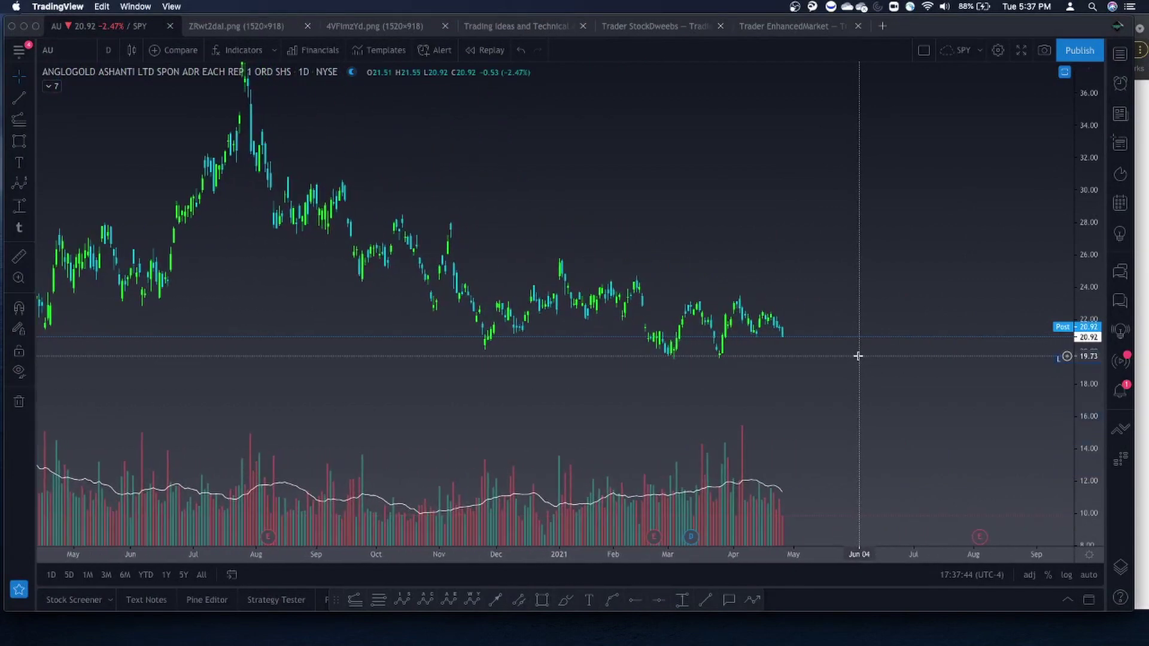
scroll(858, 359, up, 3)
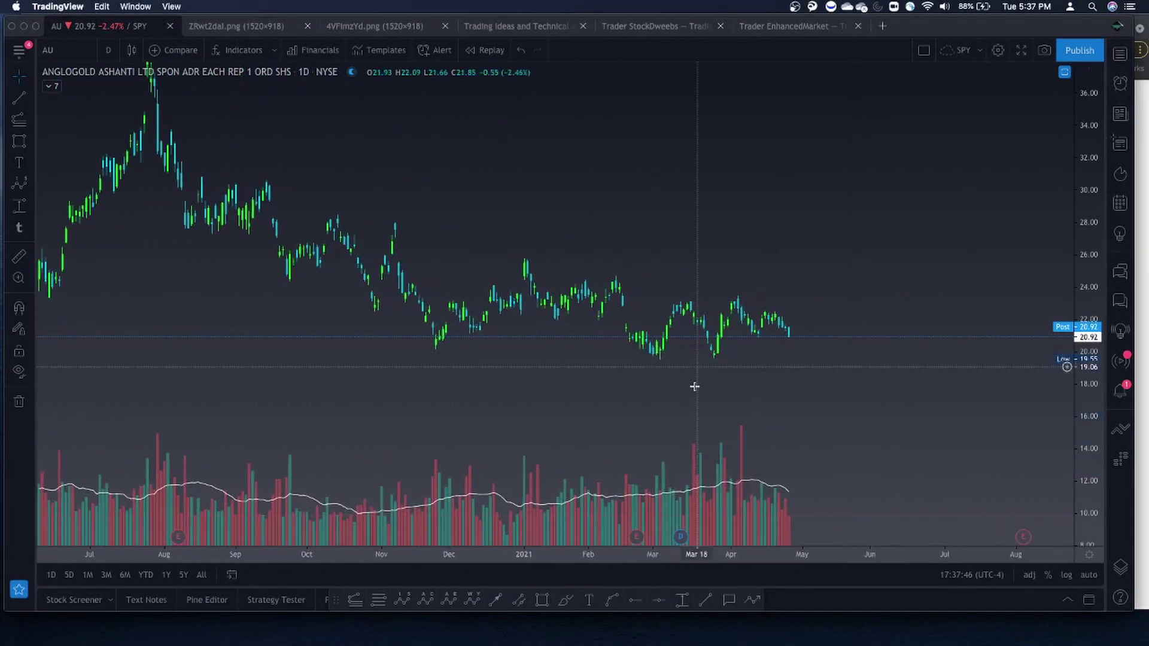
click(658, 601)
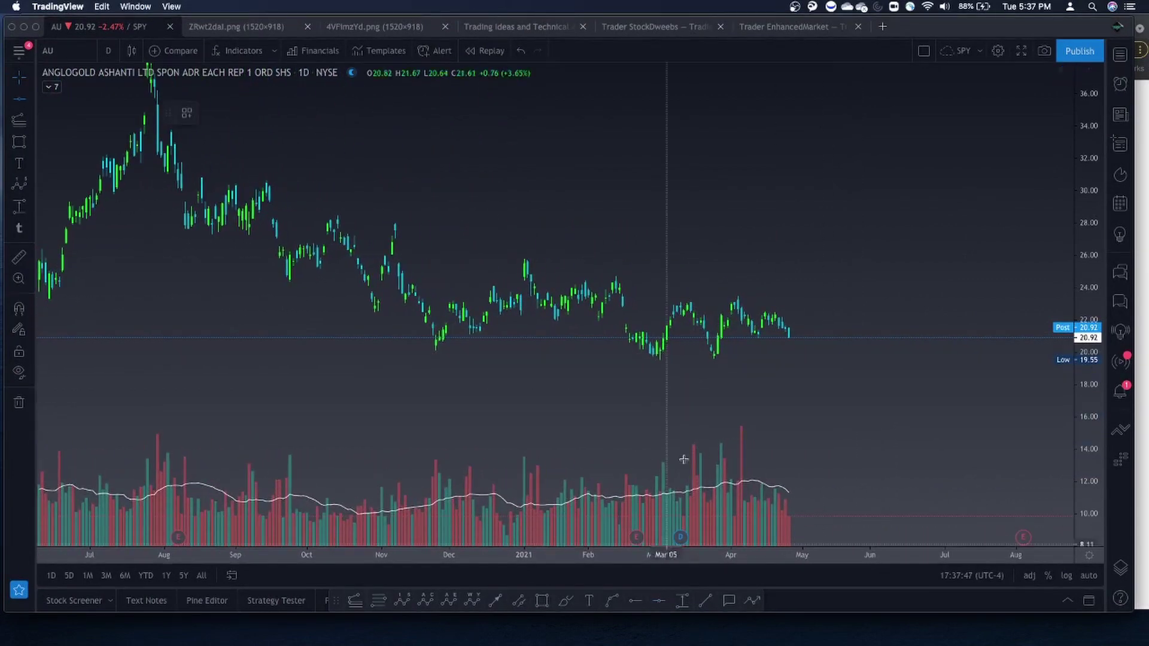
click(725, 358)
scroll(726, 379, up, 1)
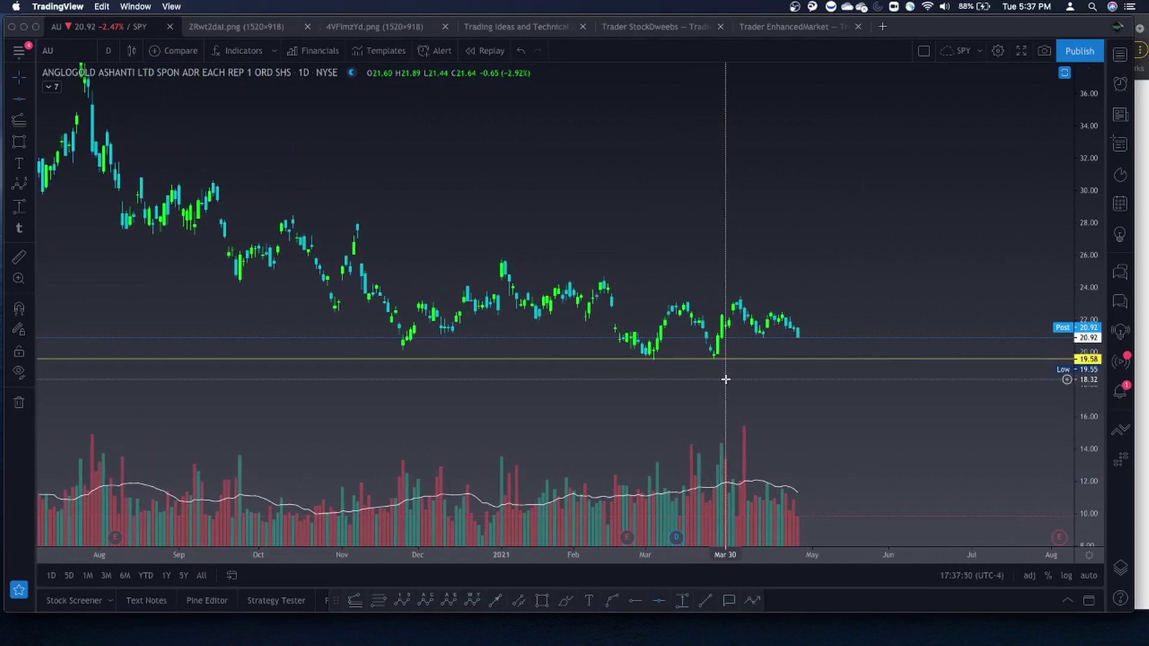
- Draw a descending trend line from the Nov 06 high at 28.02 across the lower highs, ending beyond the latest candle
scroll(725, 379, down, 2)
click(706, 600)
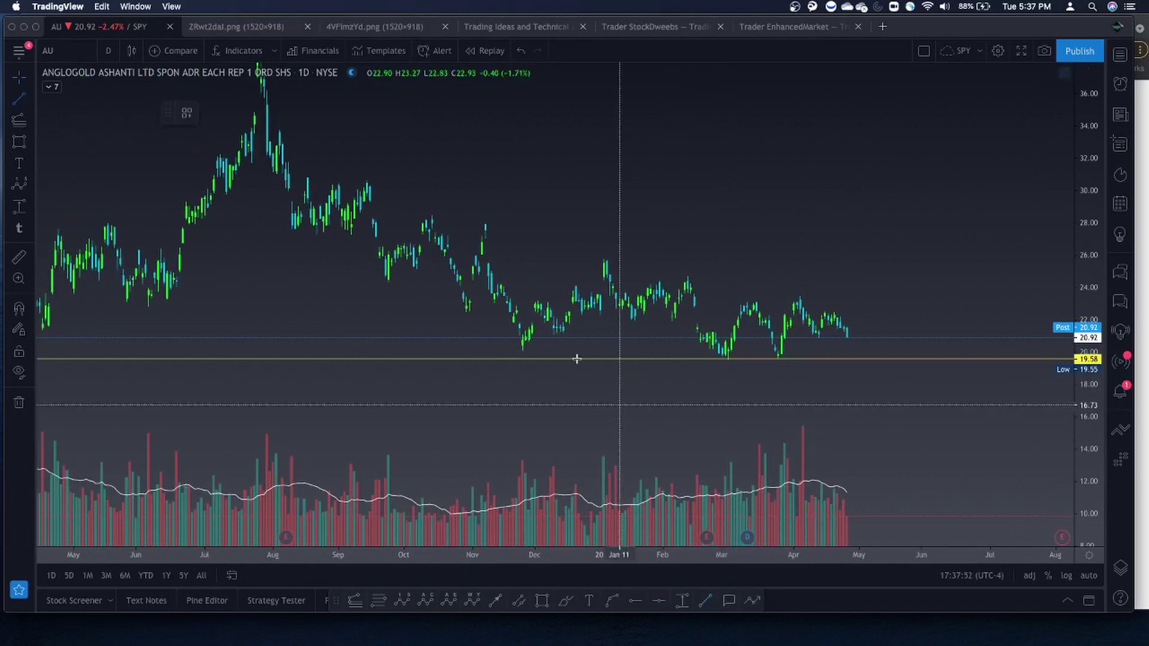
click(486, 223)
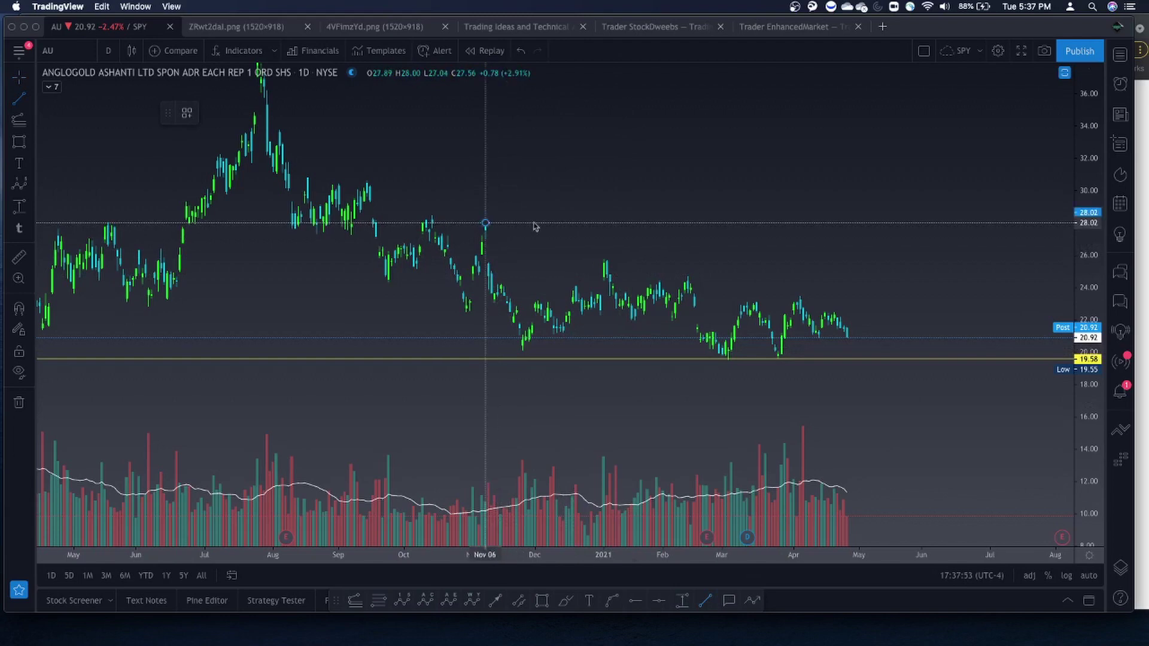
click(886, 328)
scroll(886, 407, up, 1)
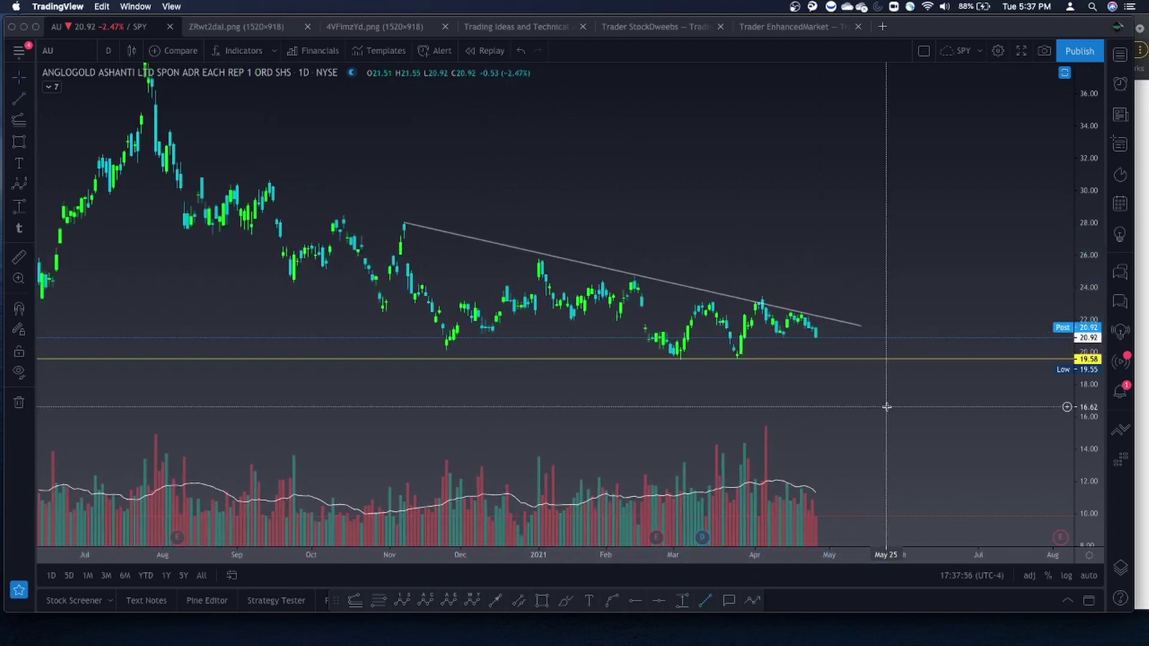
- Brush a projected path from AU's last candle down to the support line, up through the trend line, back to retest it, and up to about 27.24
scroll(886, 407, up, 1)
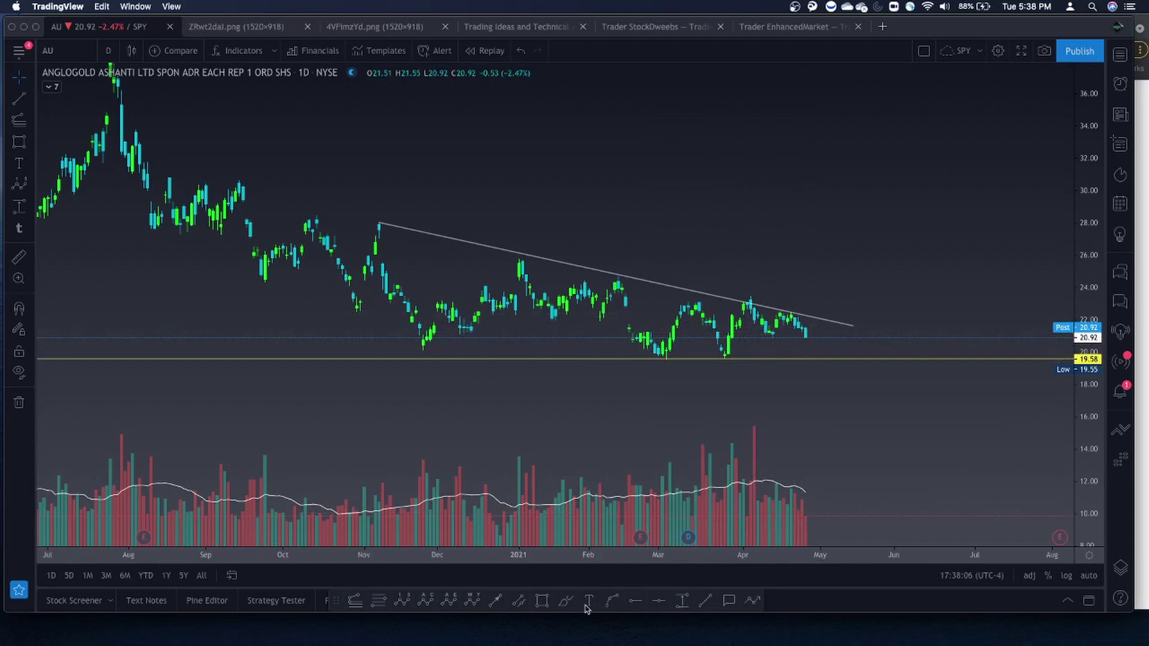
click(805, 337)
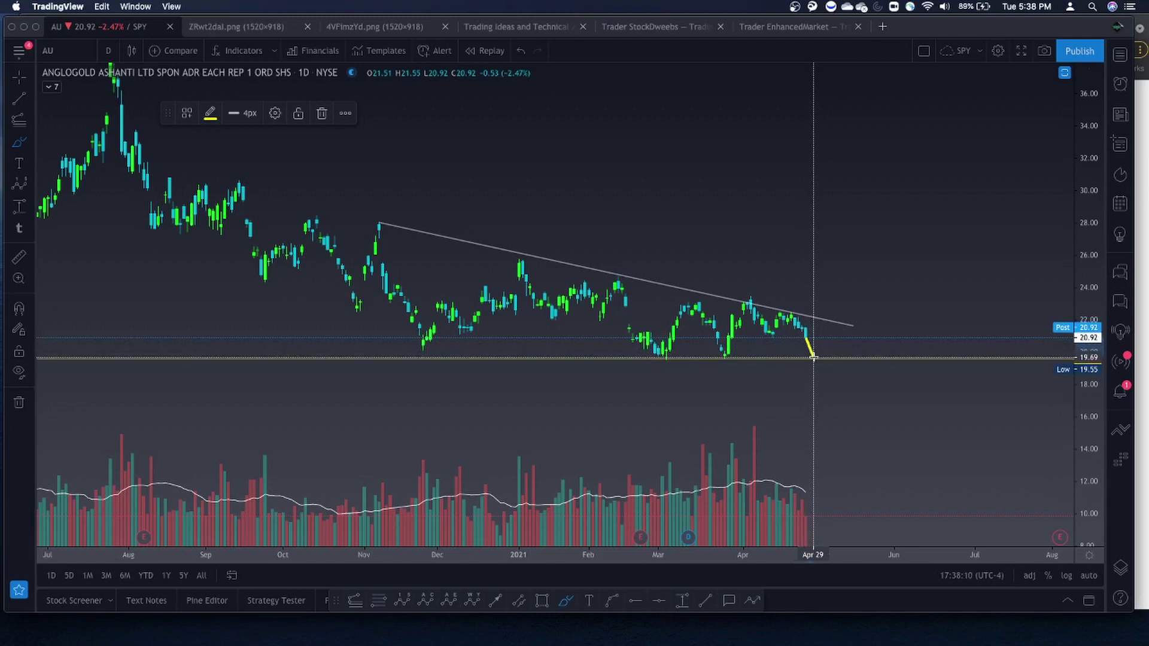
mouse_move(813, 357)
mouse_down()
mouse_move(843, 300)
mouse_move(850, 324)
mouse_move(911, 236)
mouse_up()
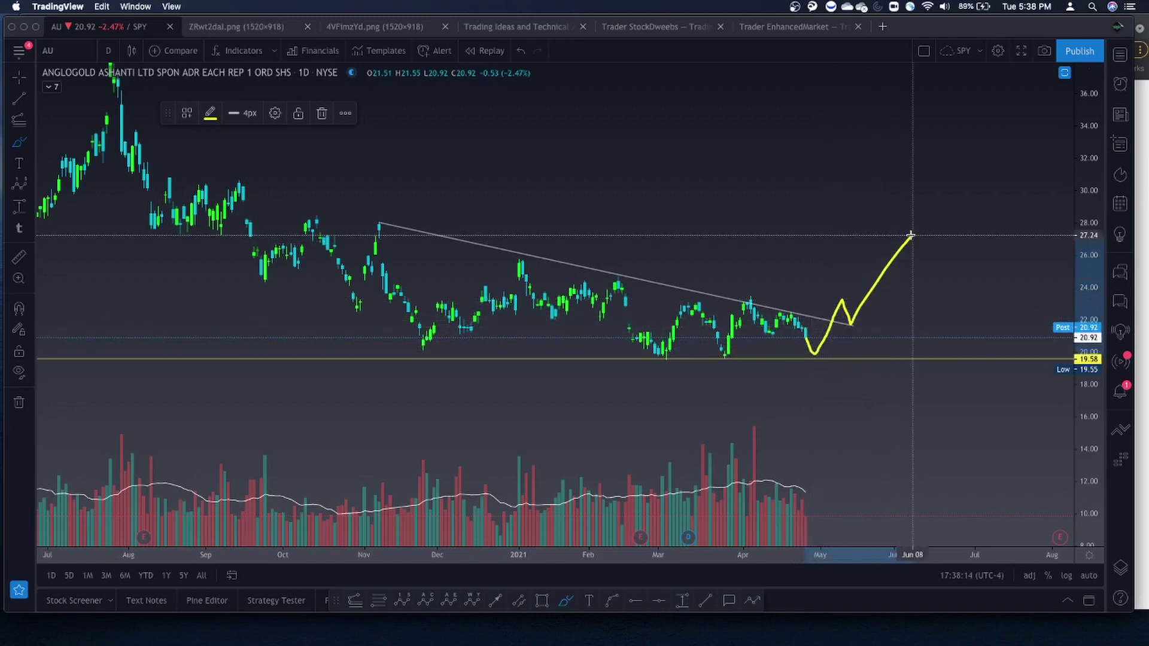
scroll(876, 353, down, 3)
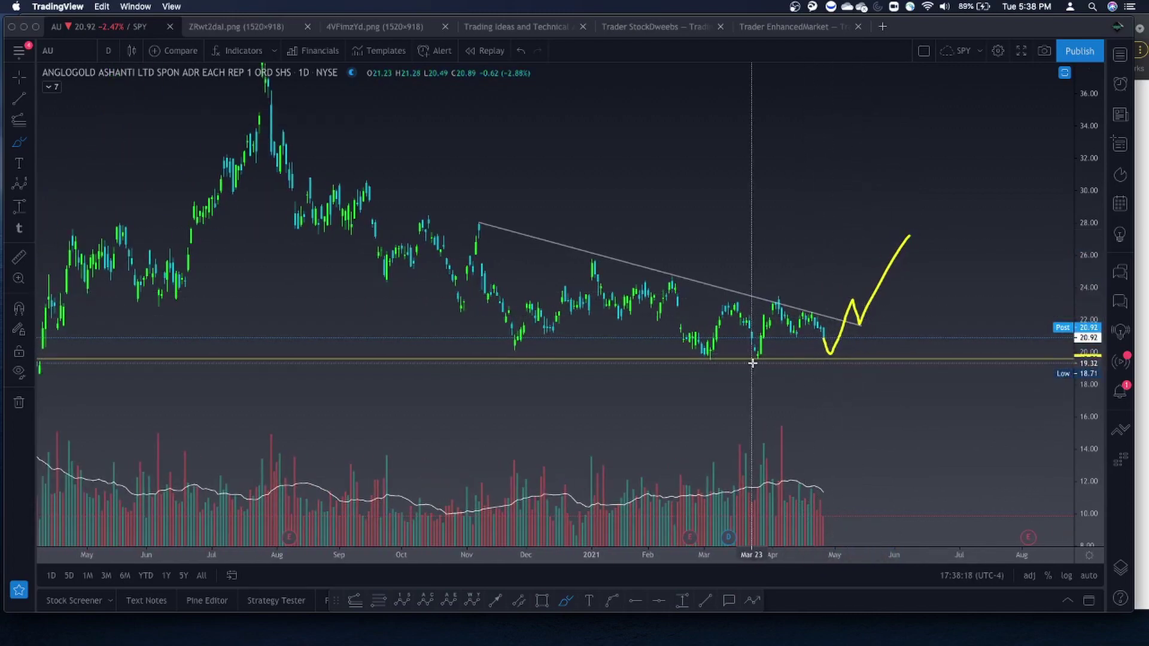
- Switch to the Finviz screener in Chrome, set the Pattern filter to Multiple Top, and look through the matching charts
key(ctrl+Up)
click(564, 482)
click(795, 149)
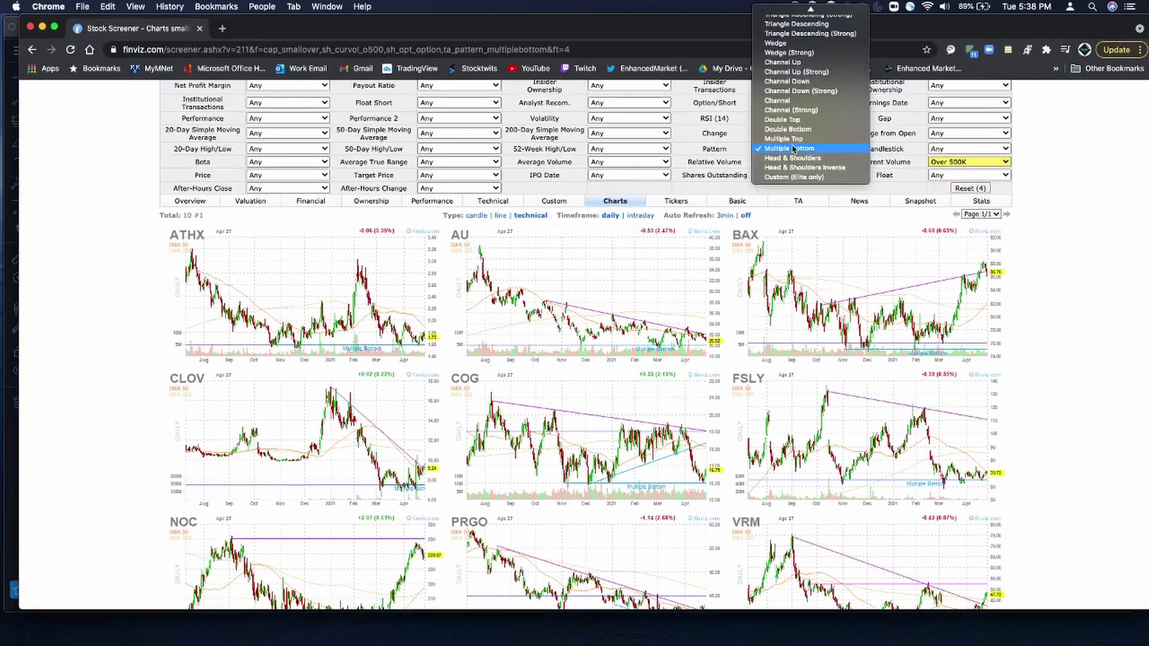
click(797, 140)
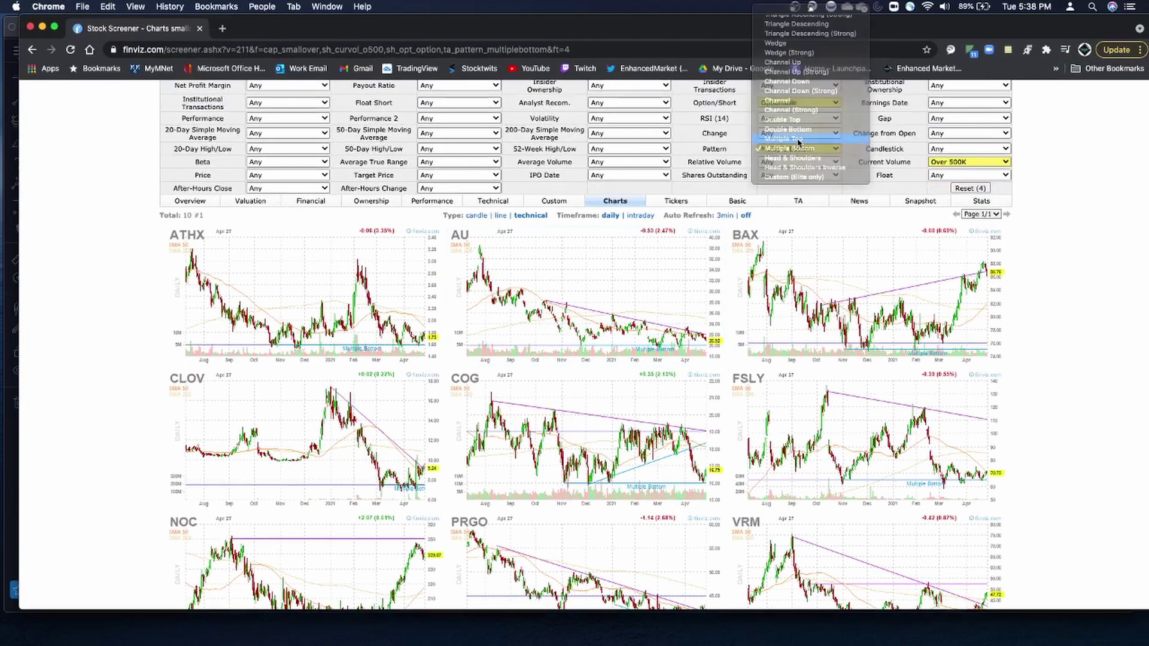
scroll(778, 353, down, 5)
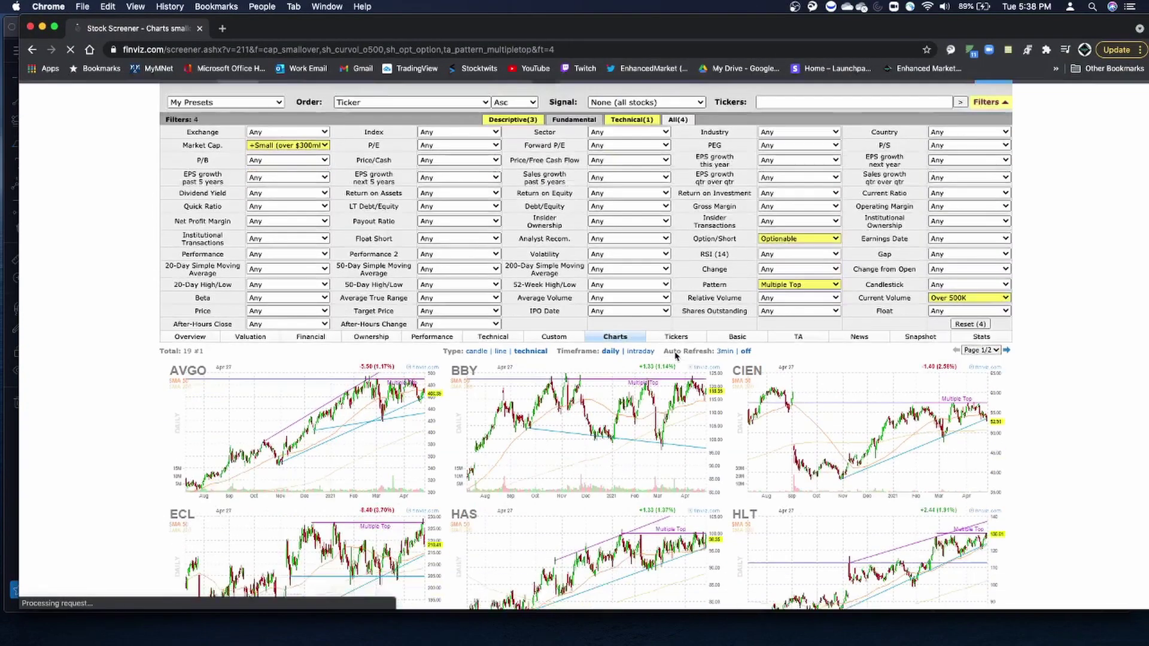
scroll(848, 346, down, 3)
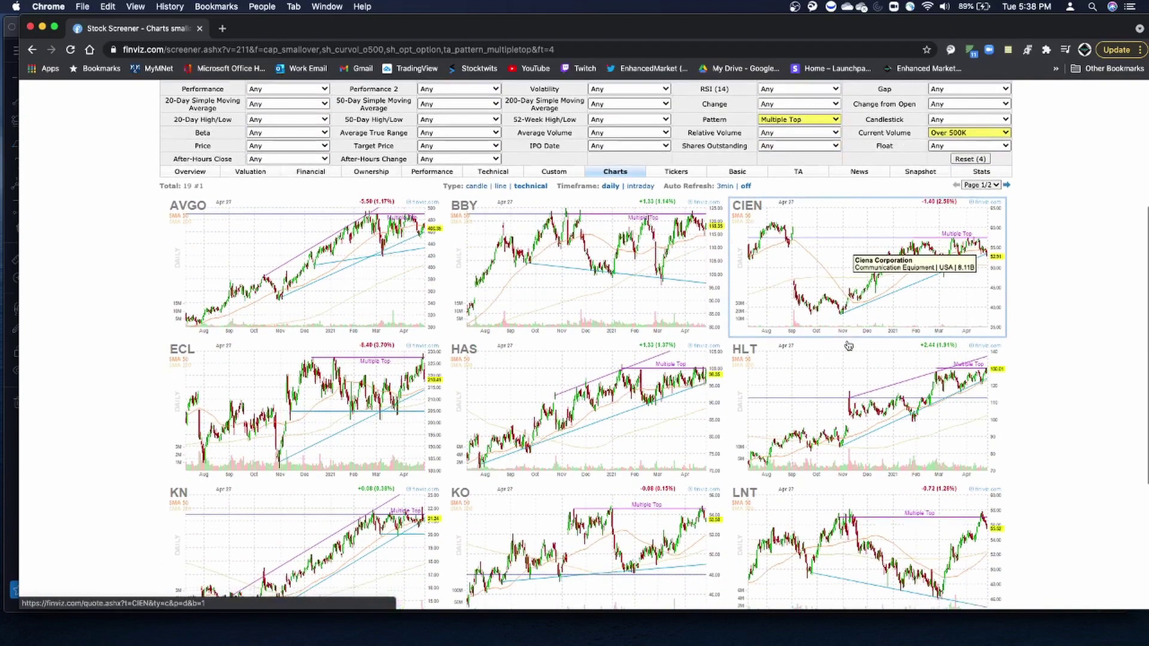
scroll(571, 450, down, 1)
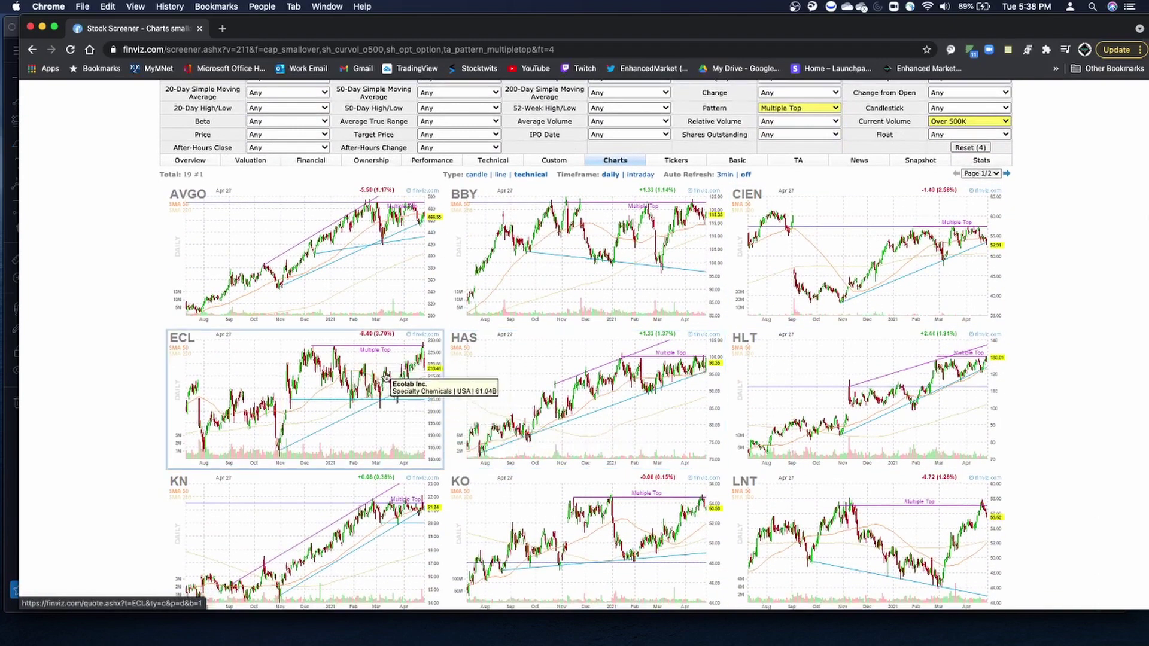
- Switch back to TradingView and load the ECL symbol, showing its daily history back to early 2020
key(ctrl+Up)
click(739, 144)
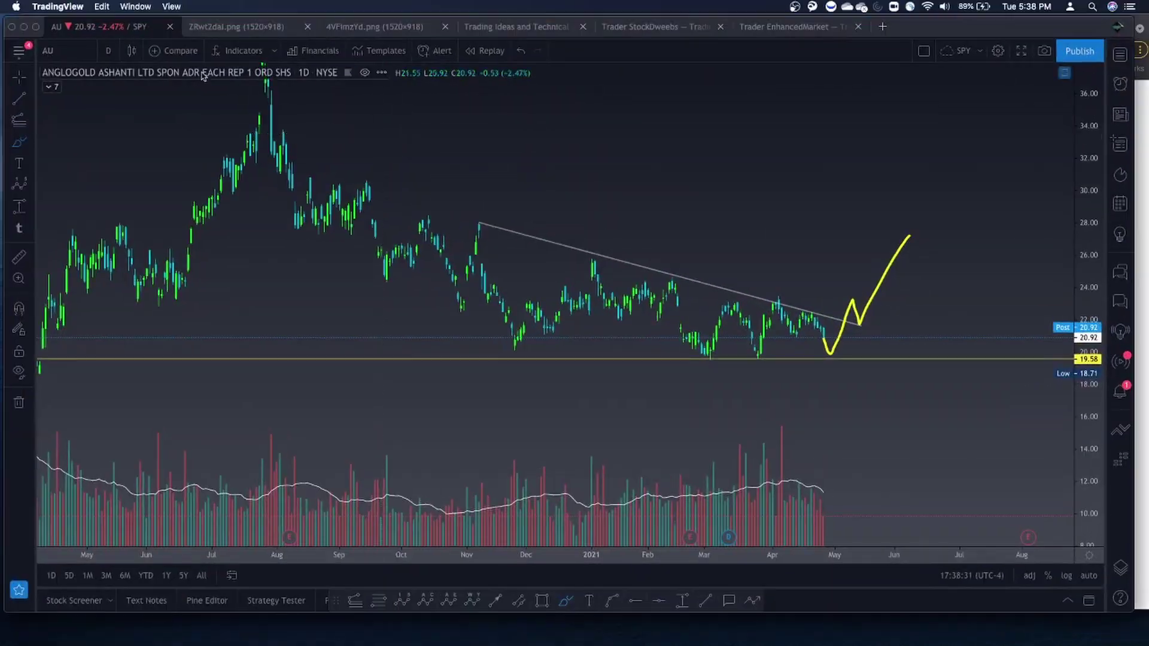
click(70, 51)
text(ECL)
key(Return)
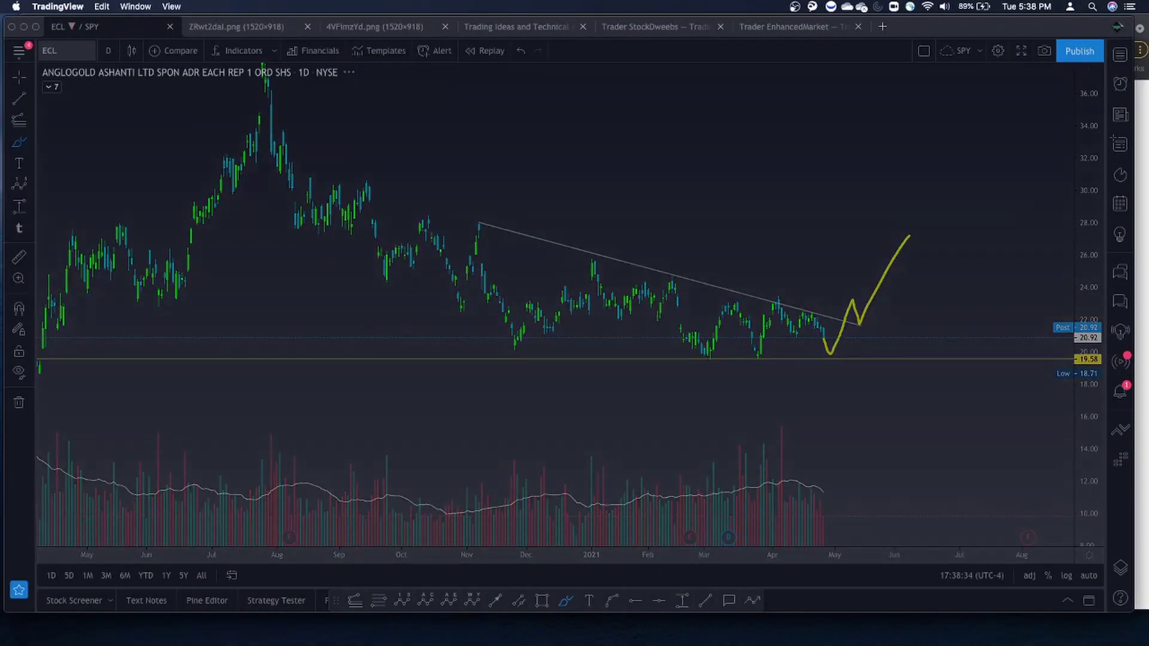
scroll(487, 285, down, 2)
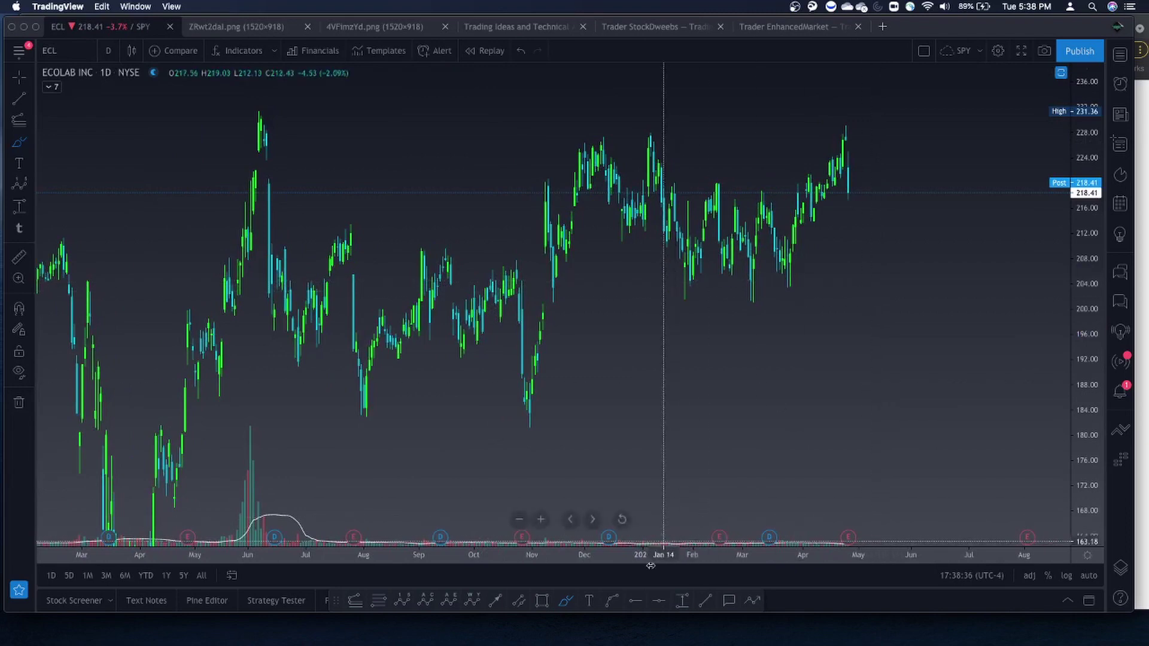
- Place a horizontal resistance line at 227.56 across ECL's December, January and April highs
click(658, 601)
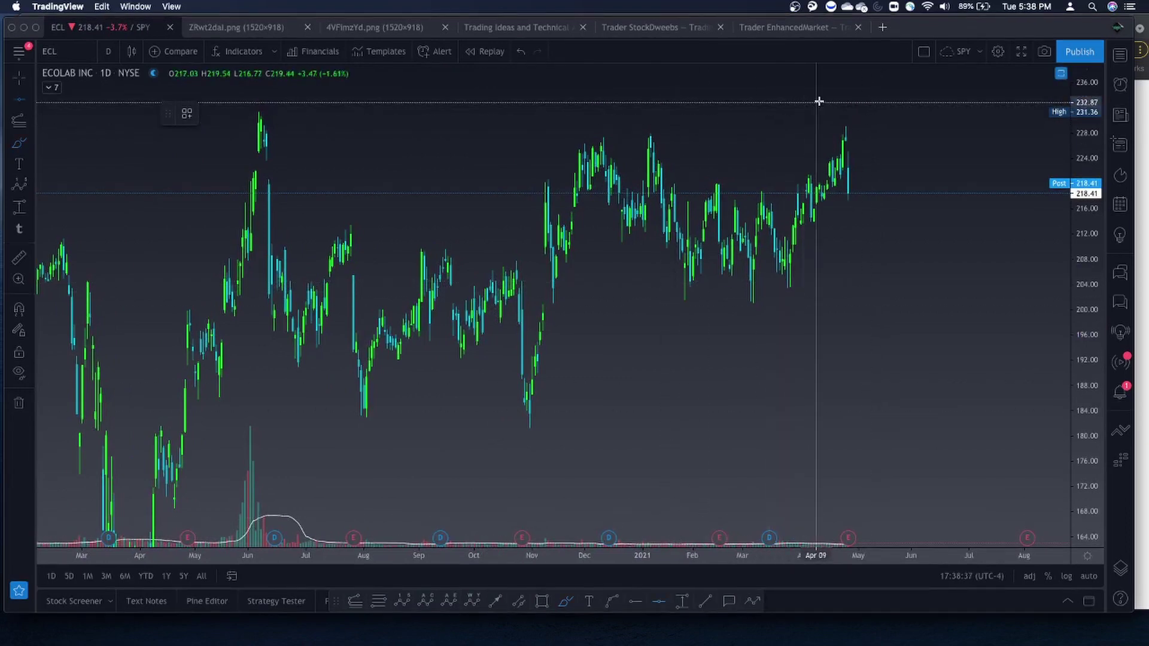
click(840, 136)
scroll(818, 295, up, 4)
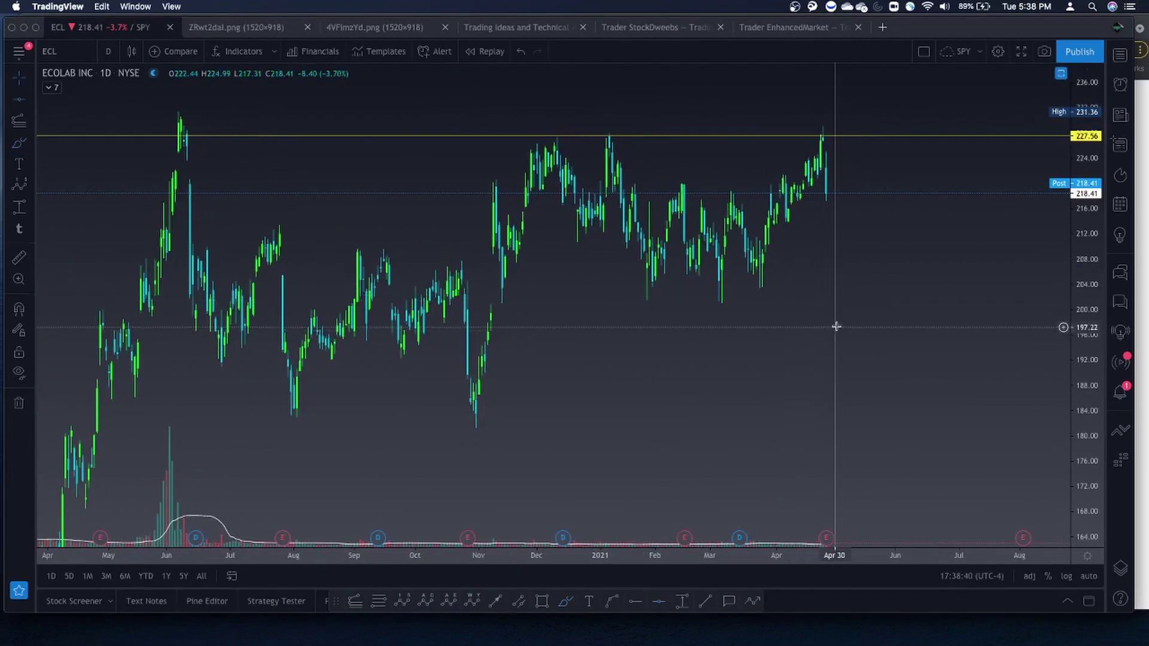
- Draw a curve from Dec 07 to Apr 26 under the resistance line and bend its middle below the lows into a cup shape
scroll(826, 418, down, 2)
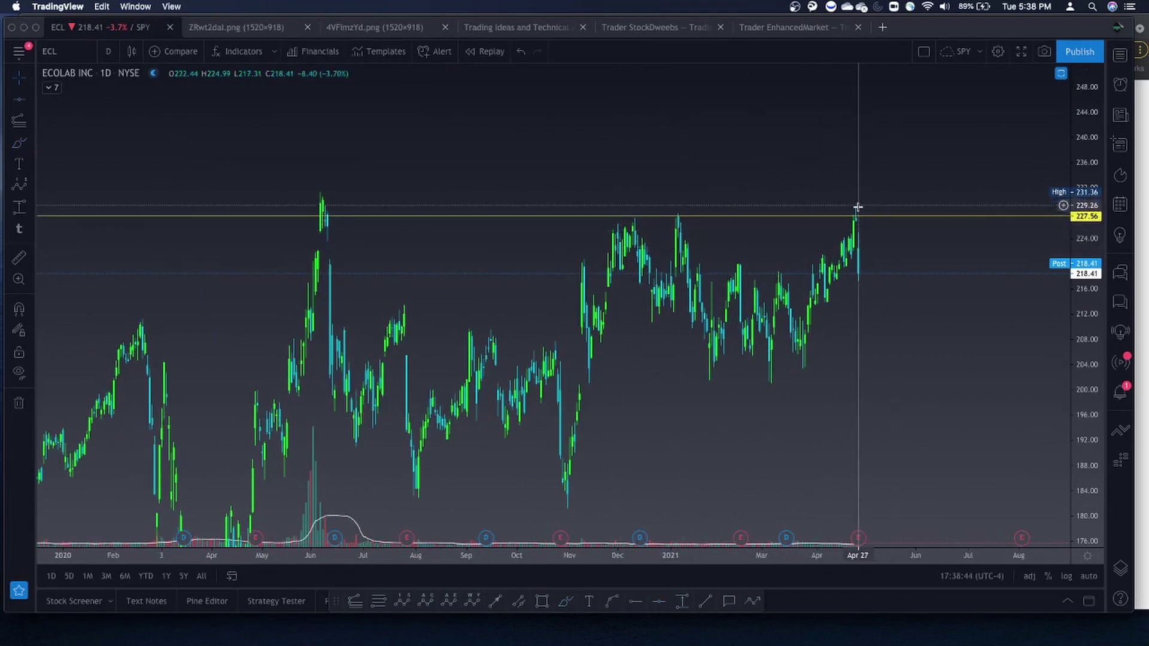
scroll(868, 233, up, 3)
scroll(867, 233, up, 1)
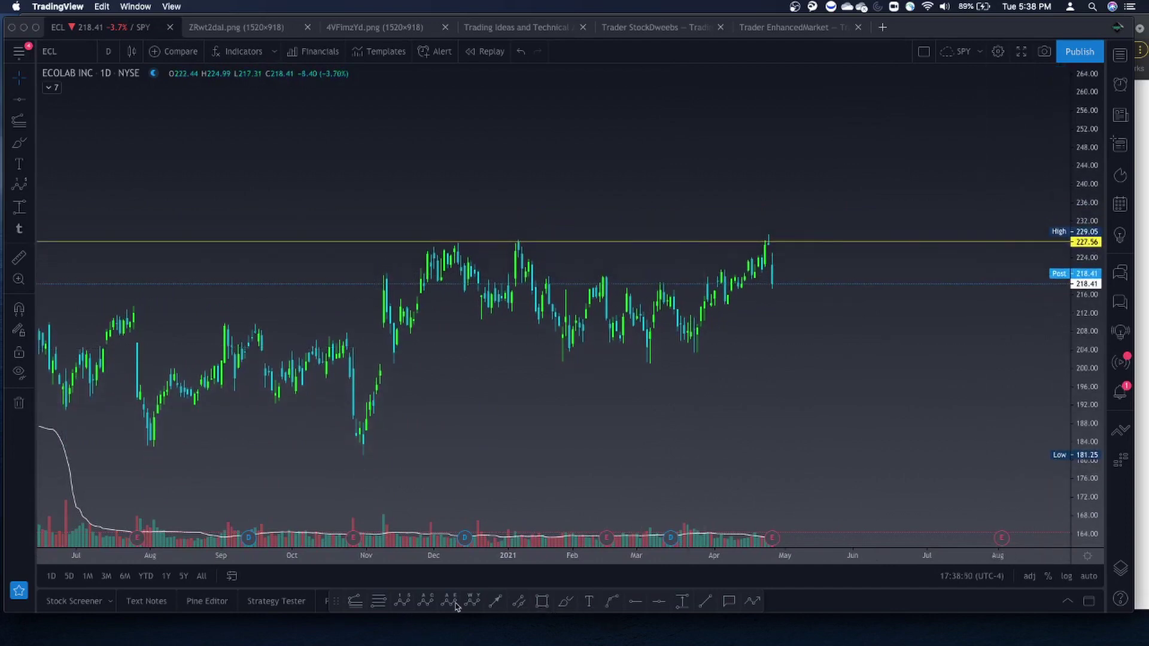
click(612, 601)
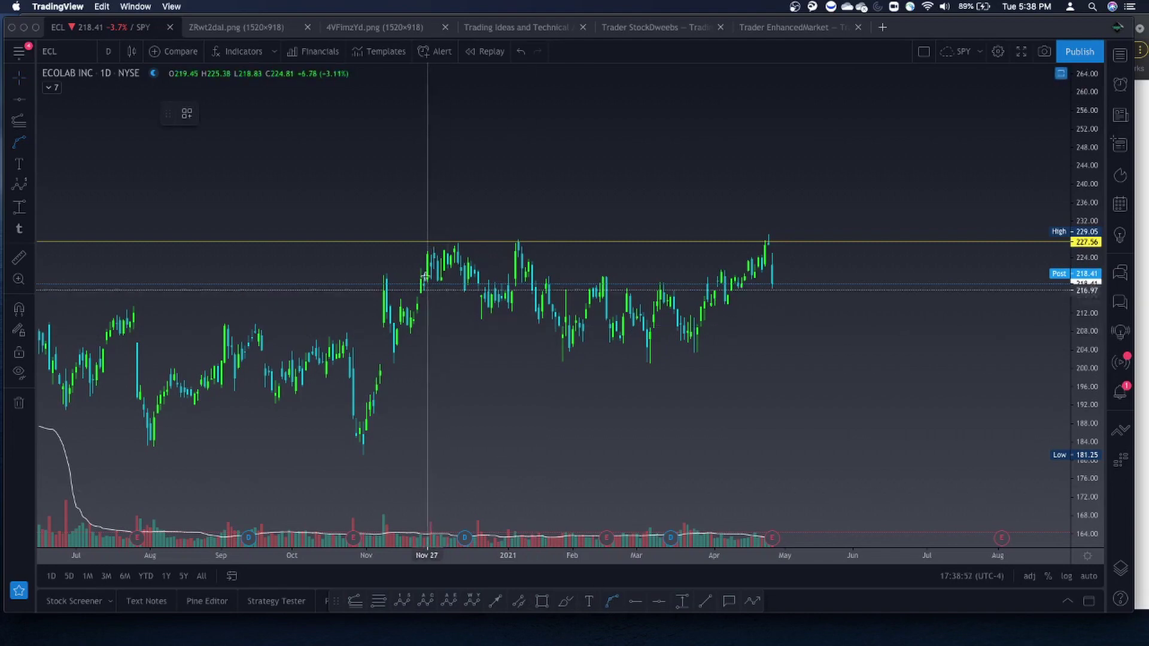
click(448, 265)
click(768, 268)
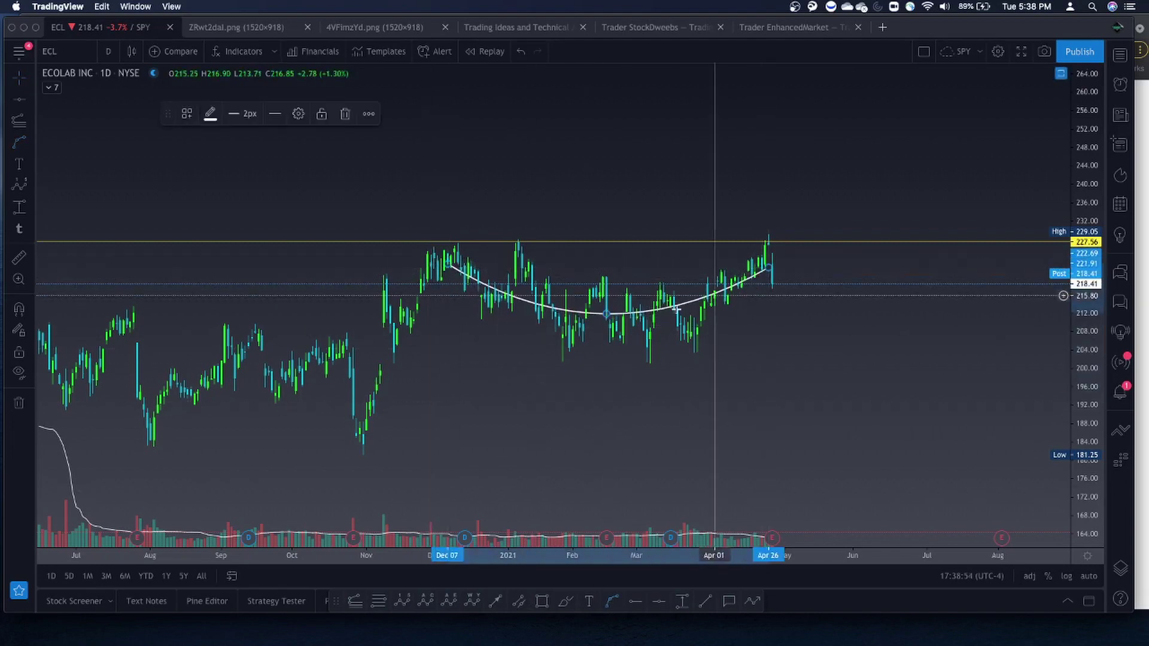
drag(601, 320, 613, 400)
- Examine ECL's longer price history back to 2019 against the resistance line and the cup curve
scroll(642, 430, down, 5)
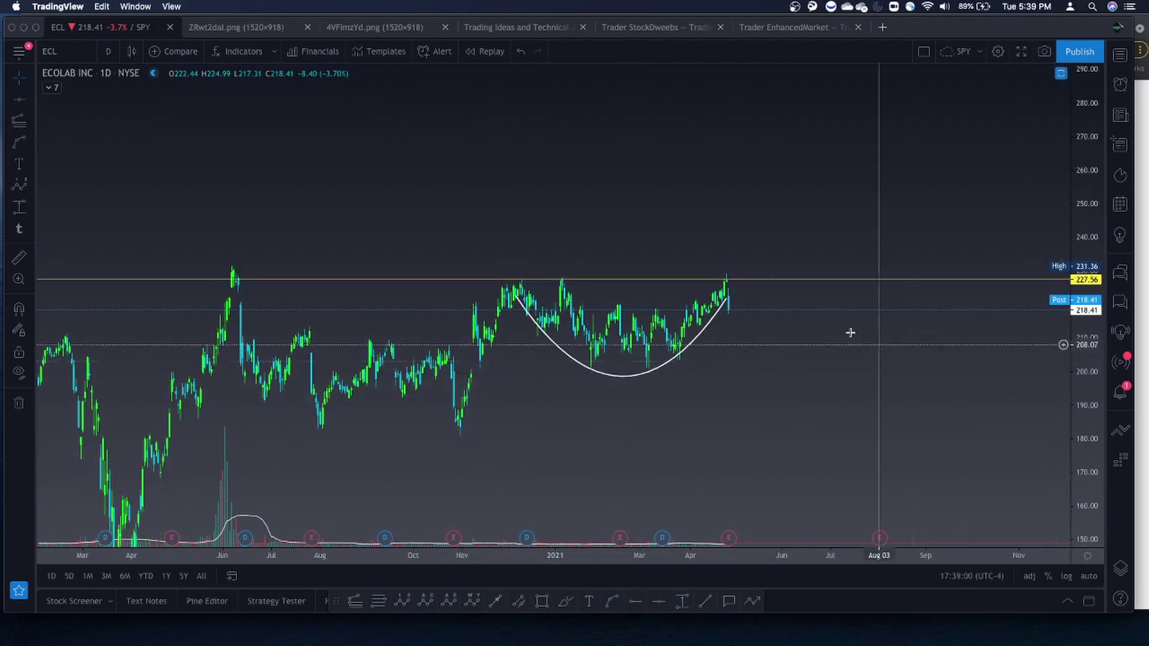
scroll(499, 312, down, 2)
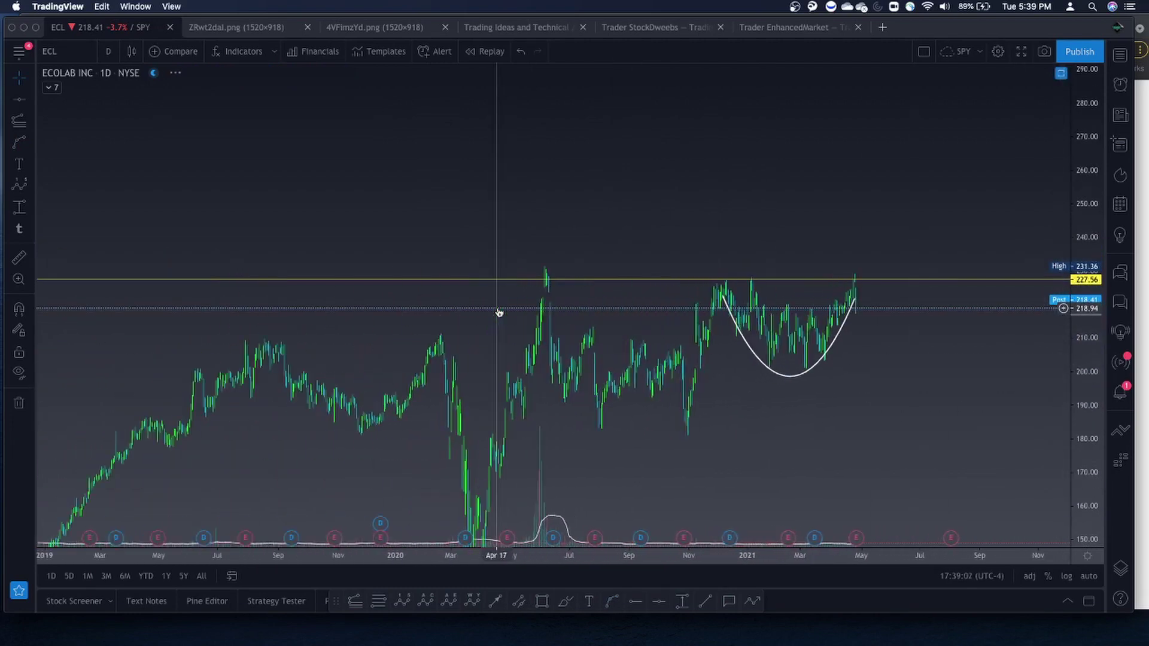
scroll(499, 312, up, 3)
scroll(499, 312, up, 1)
- Switch to Finviz in Chrome to review the screener filters and Multiple Top charts, and return to the ECL chart in TradingView
key(ctrl+Up)
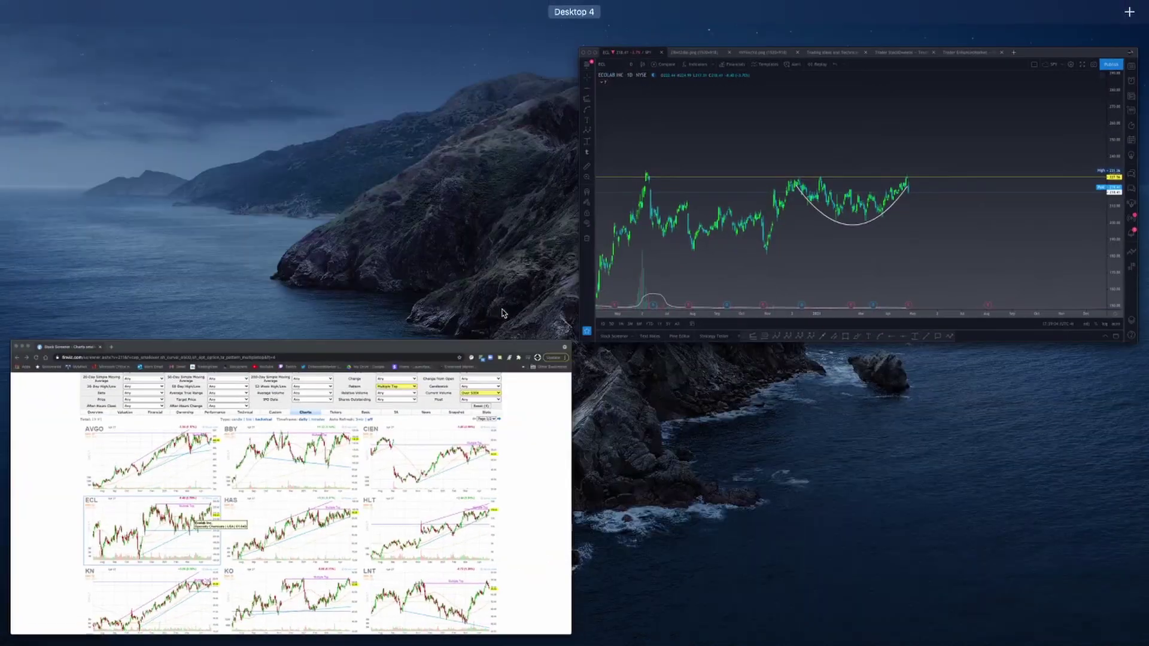
click(498, 350)
scroll(497, 339, up, 5)
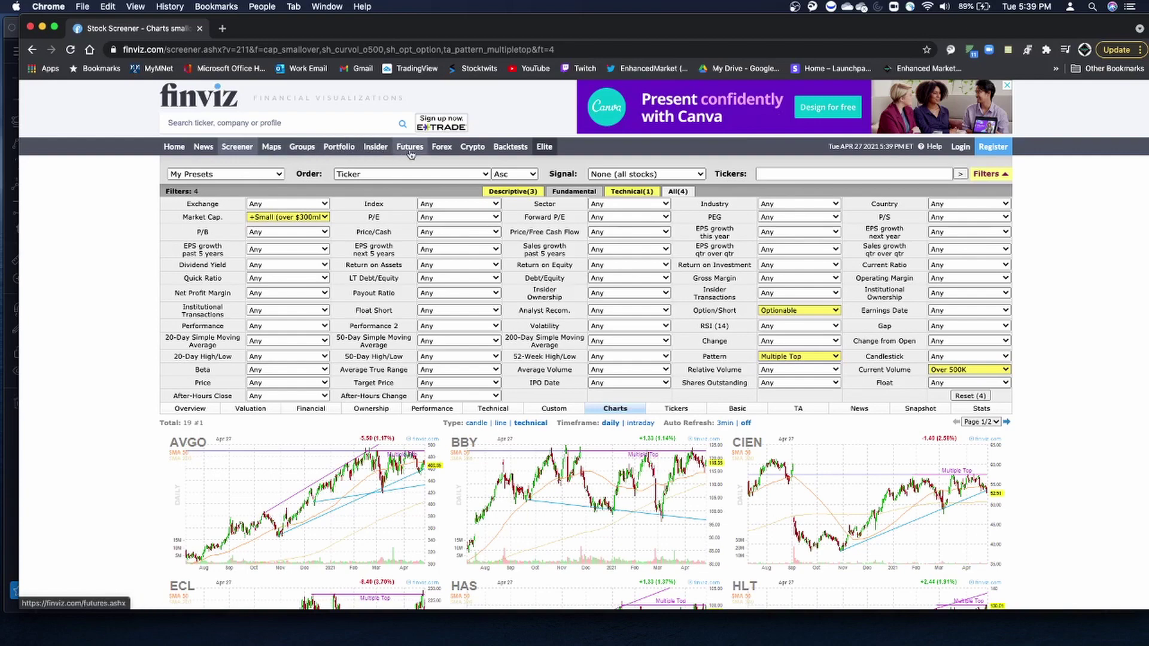
scroll(556, 337, down, 3)
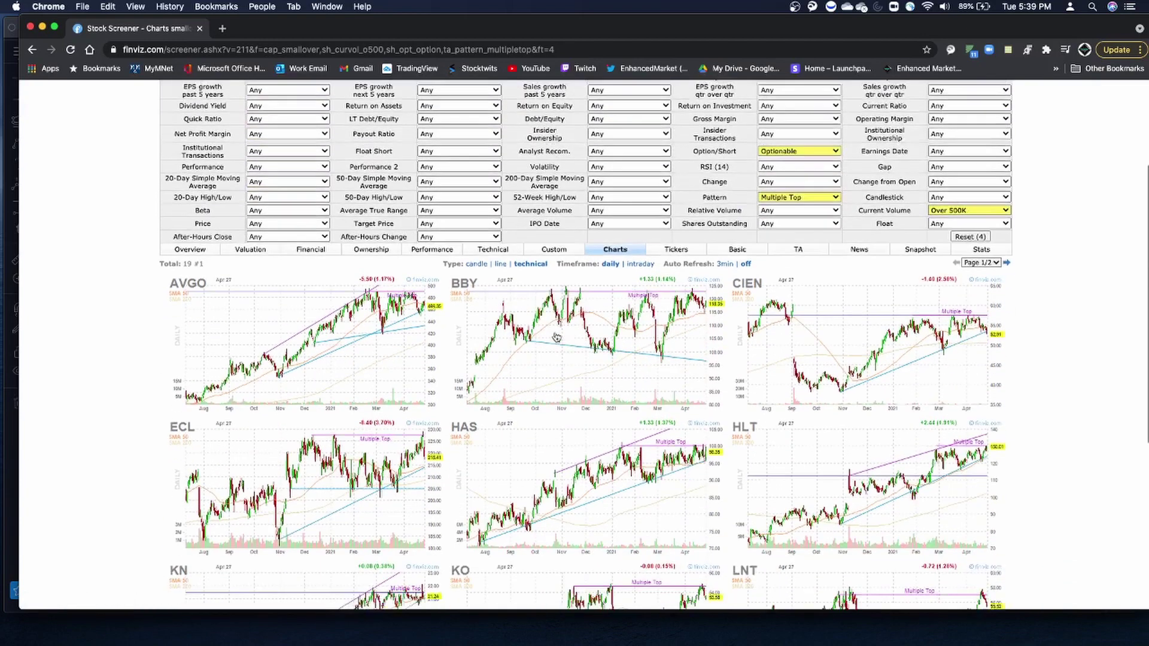
scroll(557, 337, up, 2)
click(796, 318)
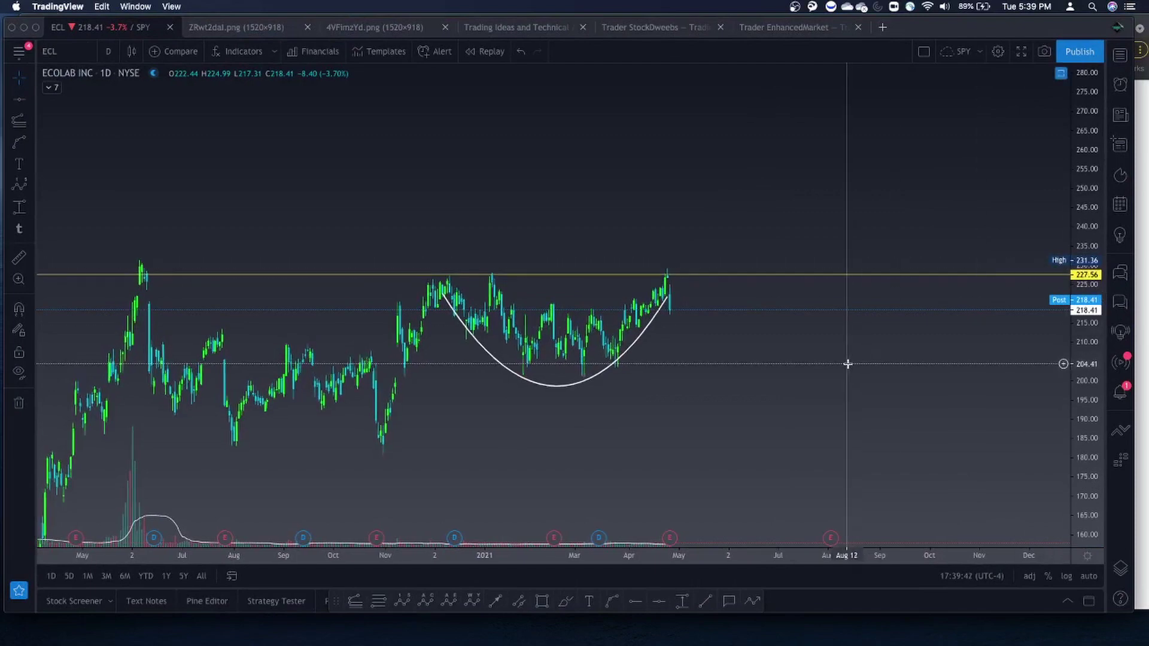
scroll(846, 362, down, 3)
scroll(847, 364, down, 1)
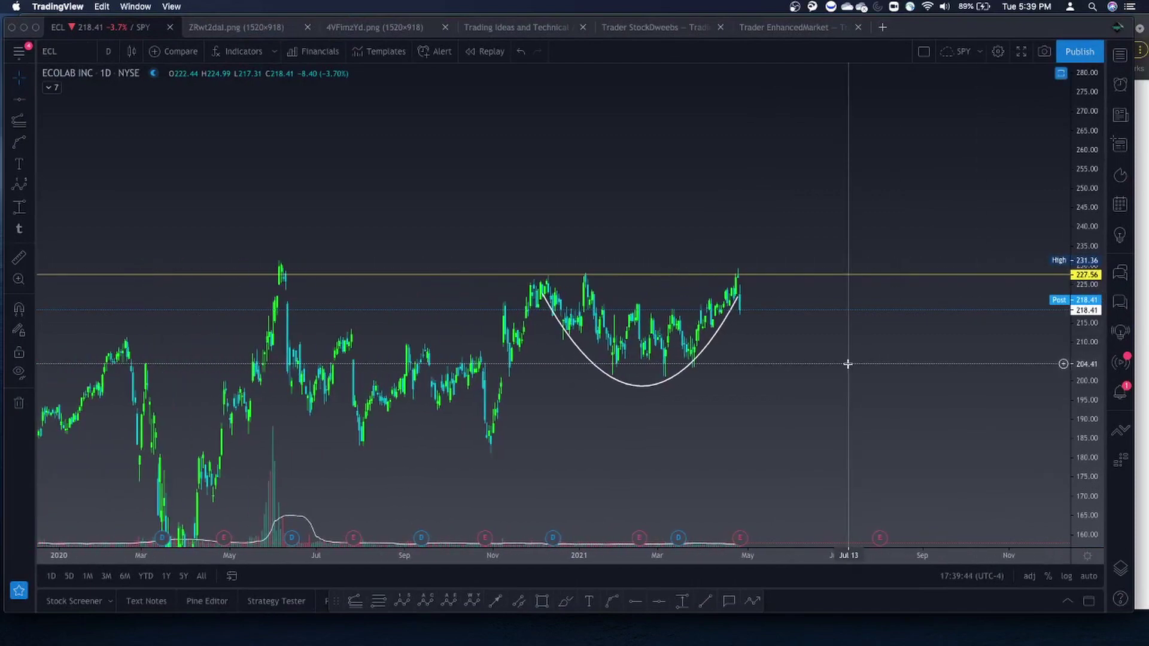